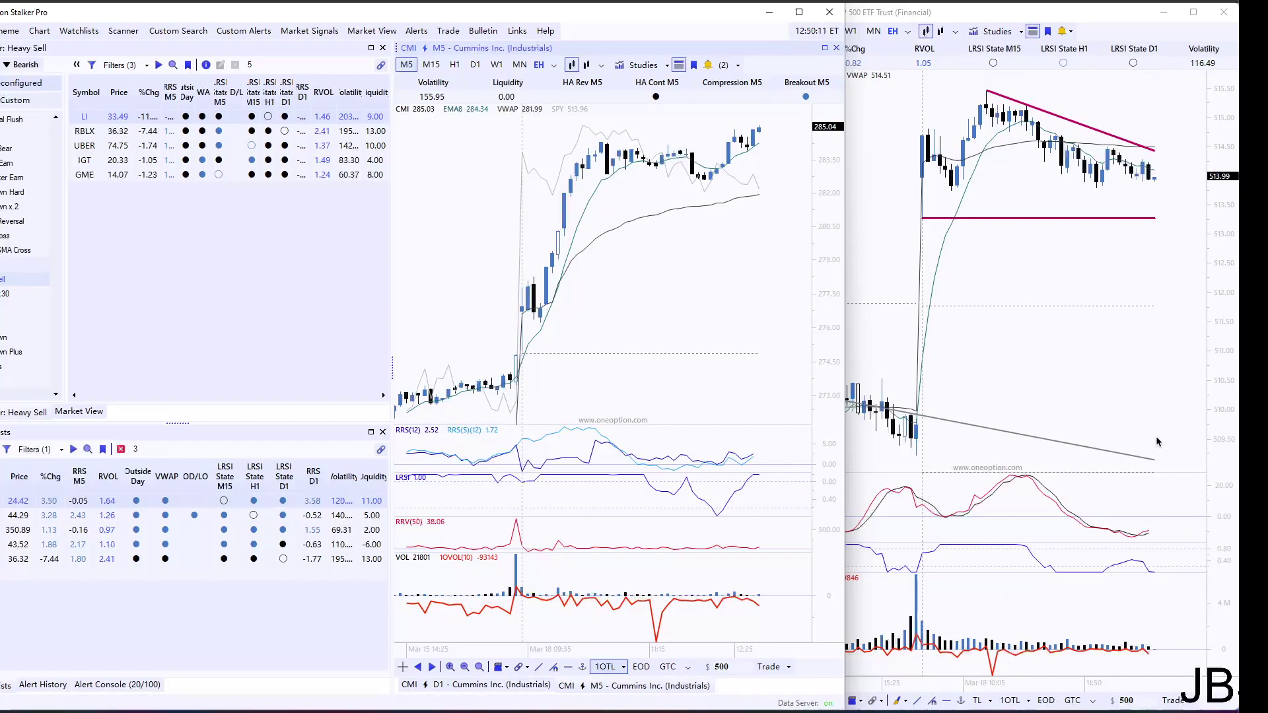
Switch the SPY chart to the daily (D1) timeframe and examine the price action inside the rising channel since January 2024.
click(1122, 413)
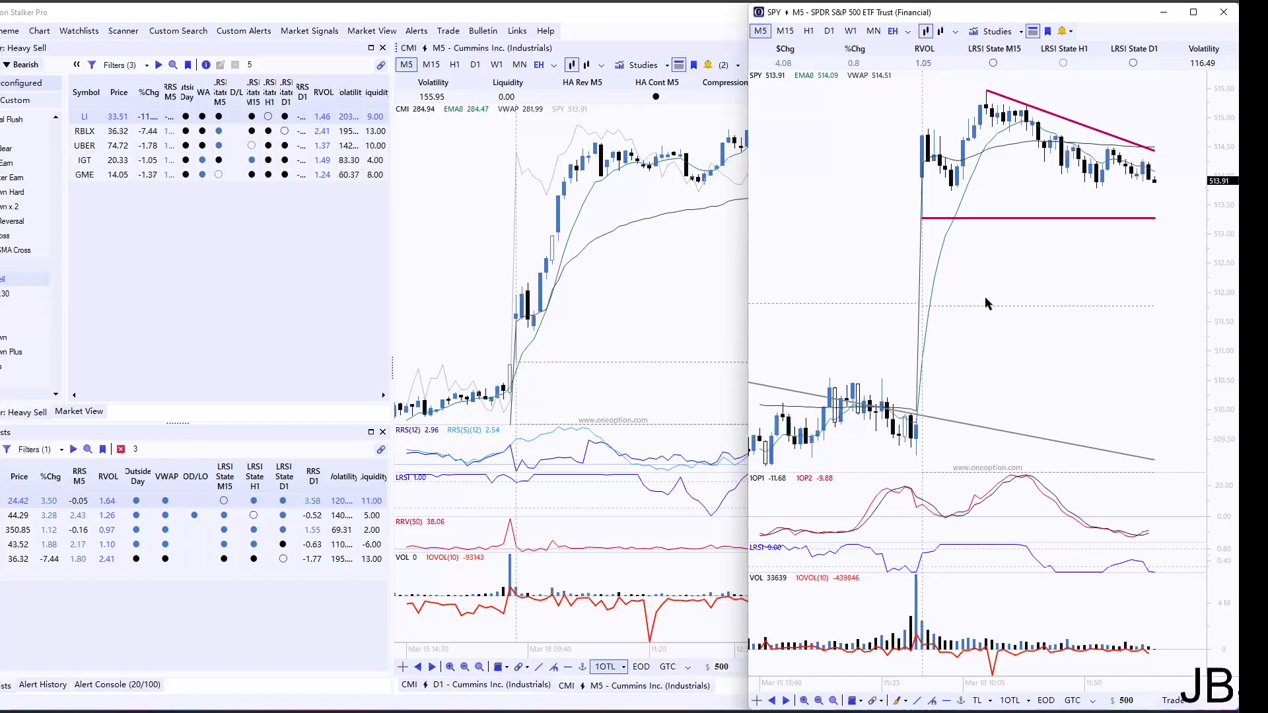
click(829, 33)
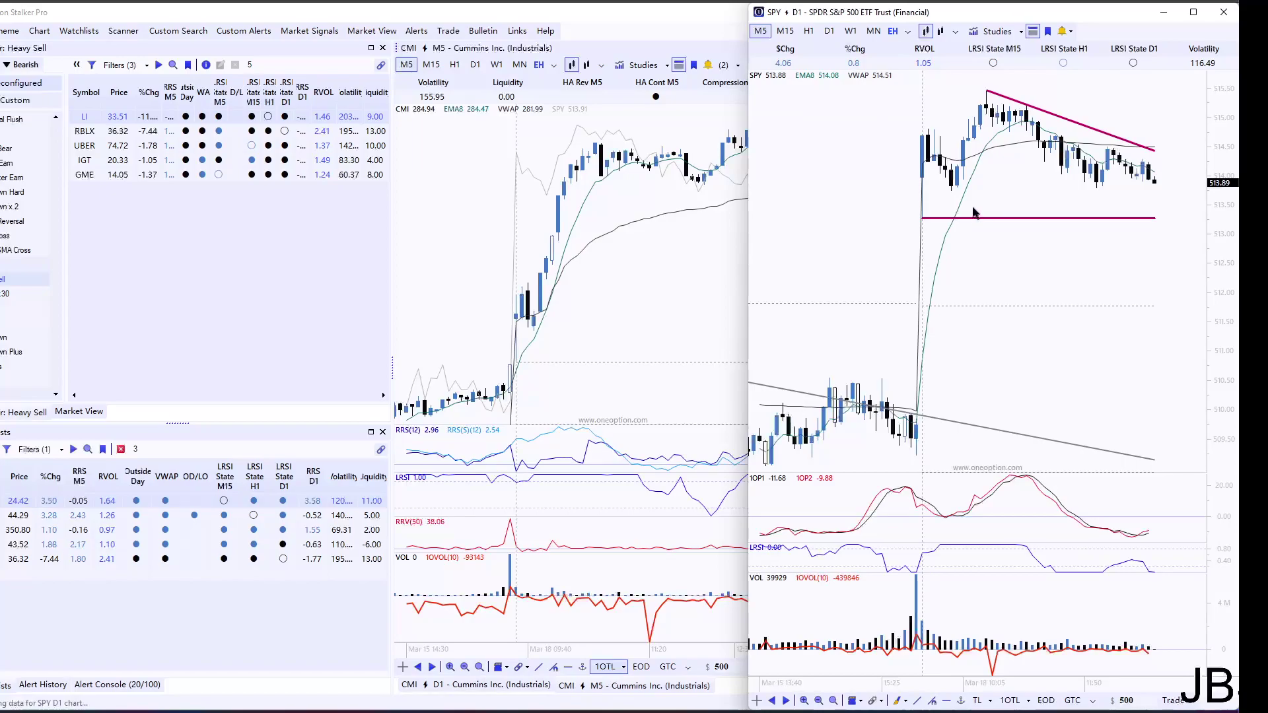
scroll(1098, 236, up, 2)
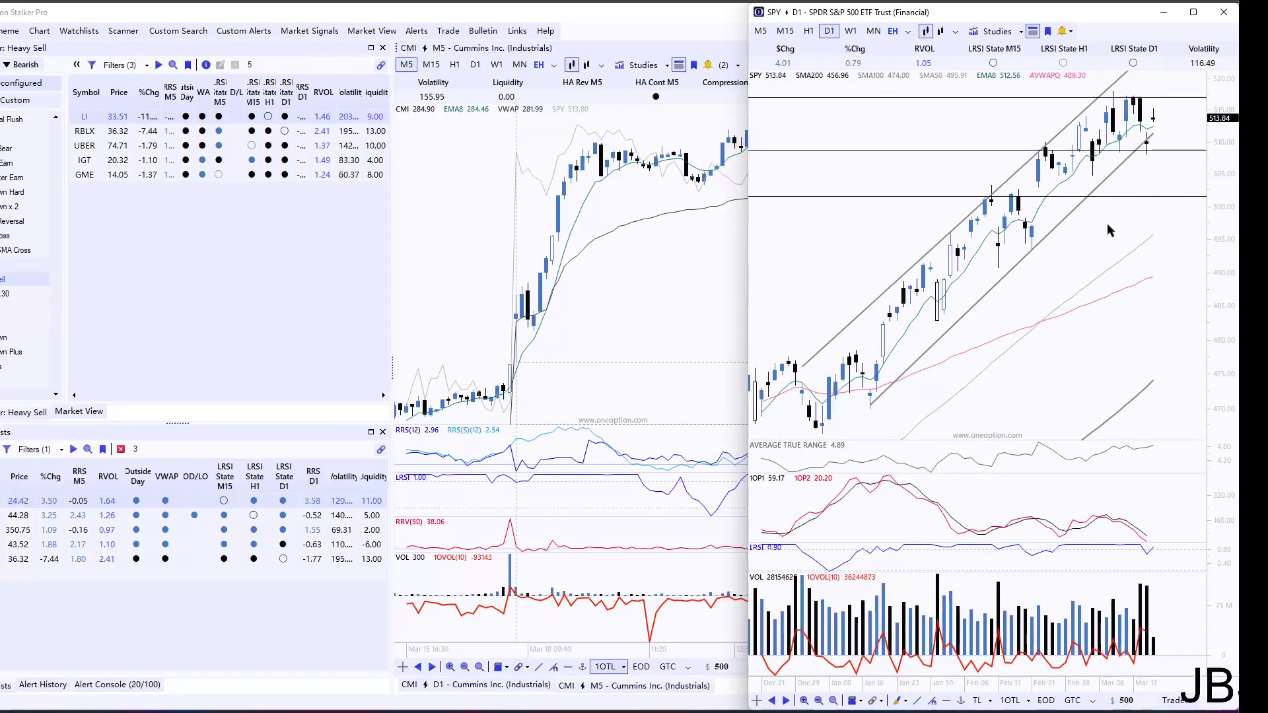
scroll(1109, 223, down, 2)
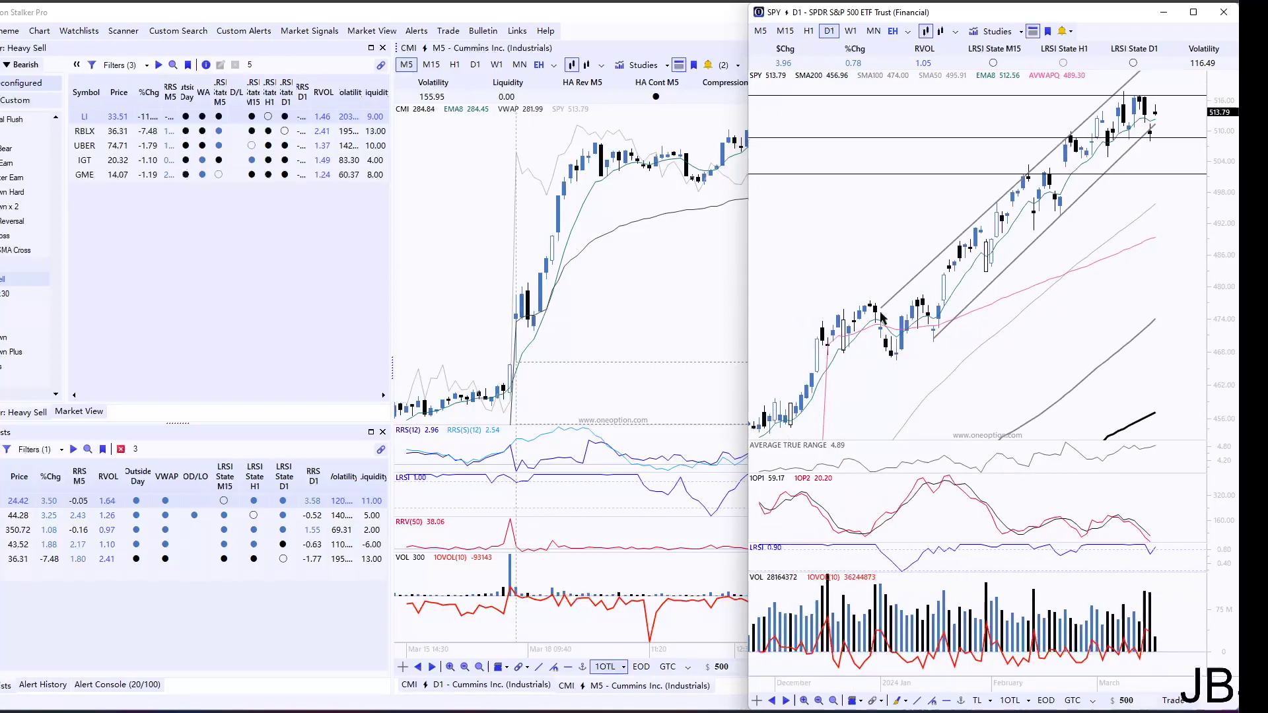
scroll(1091, 166, down, 2)
scroll(1090, 165, up, 3)
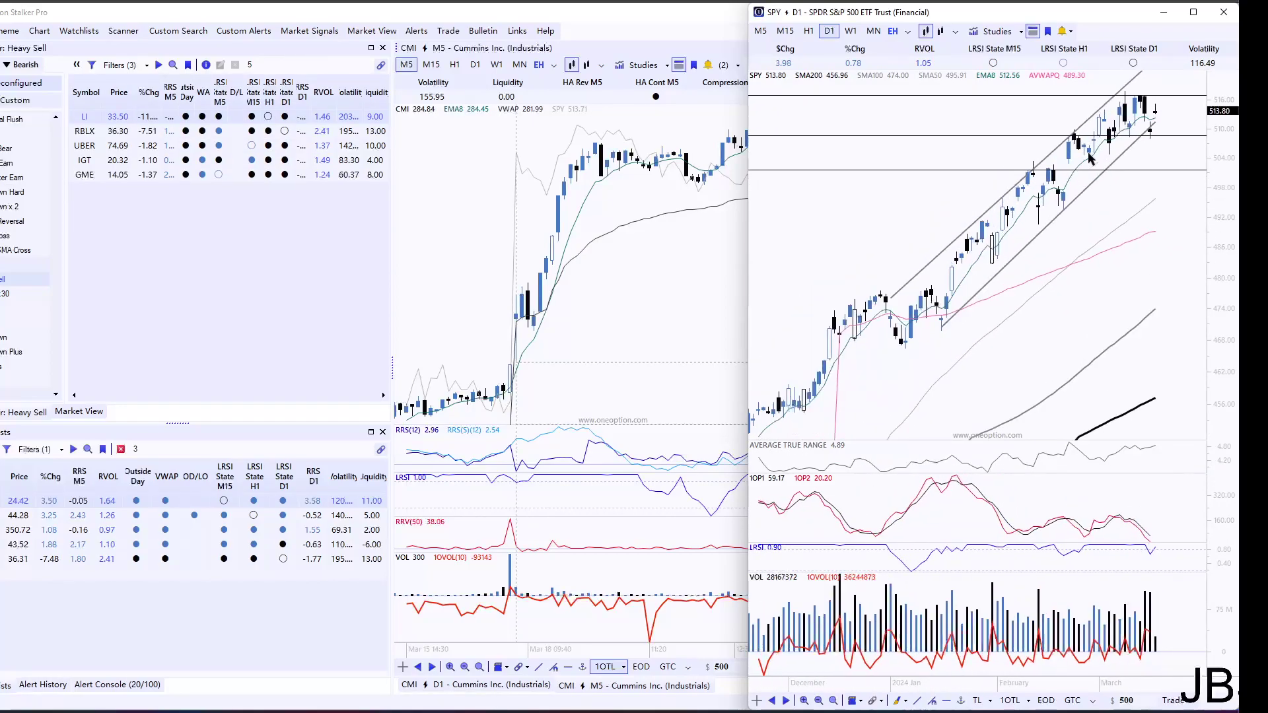
scroll(1089, 157, up, 3)
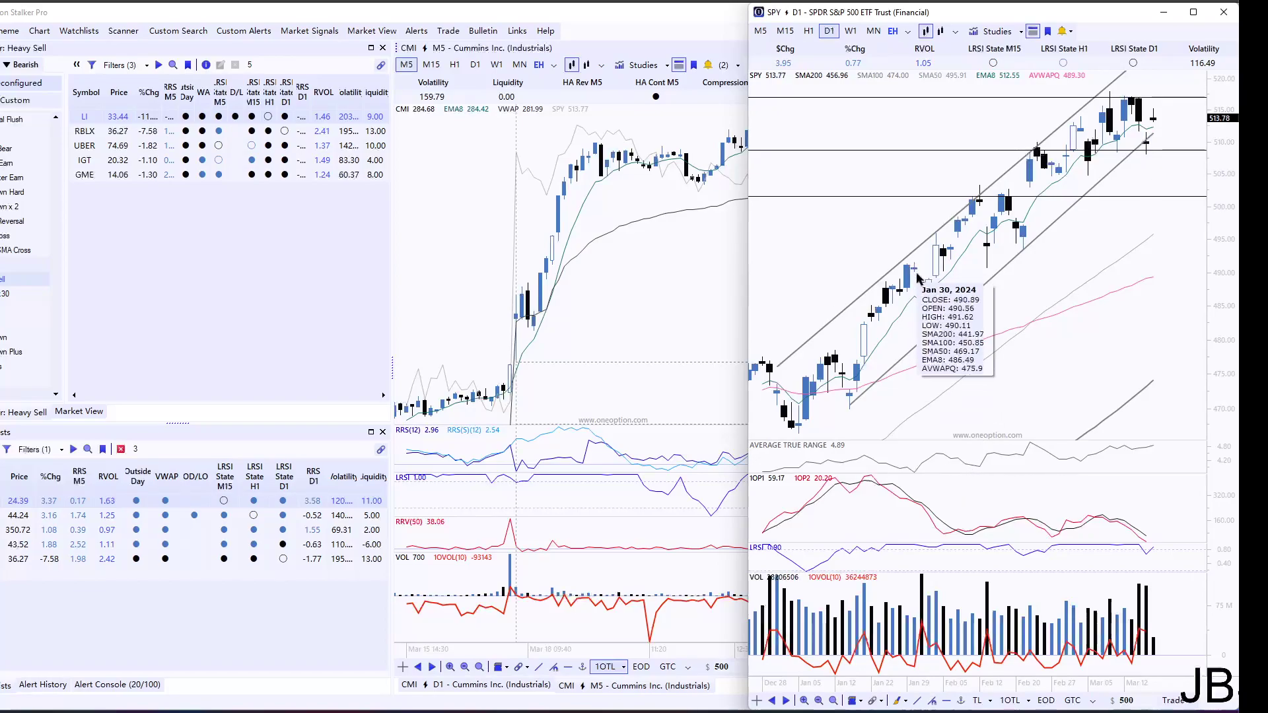
mouse_move(923, 312)
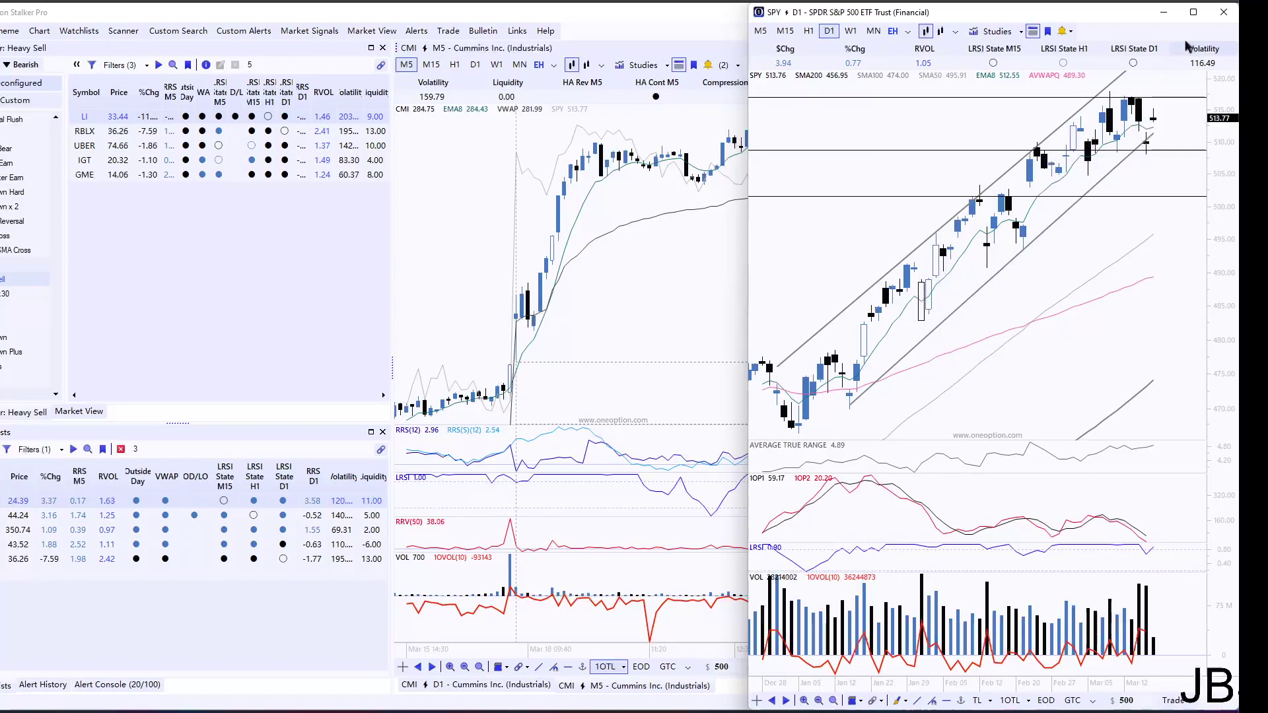
scroll(1098, 193, up, 2)
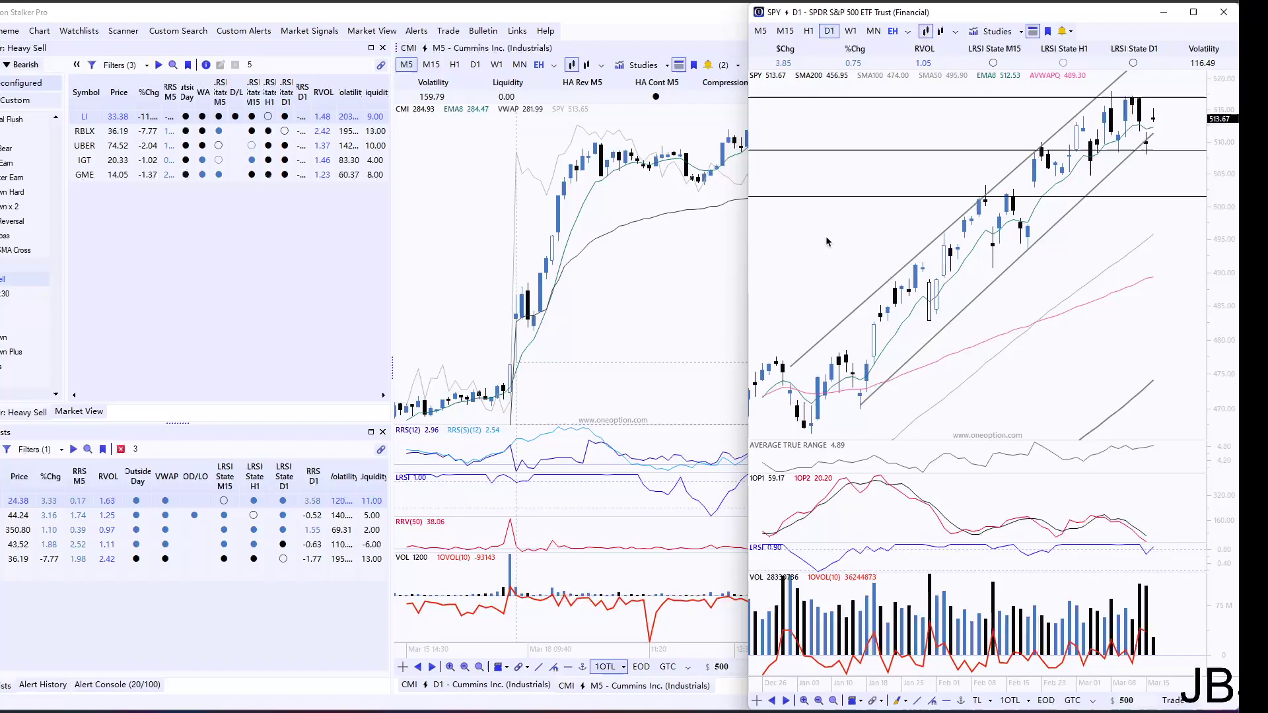
mouse_move(961, 256)
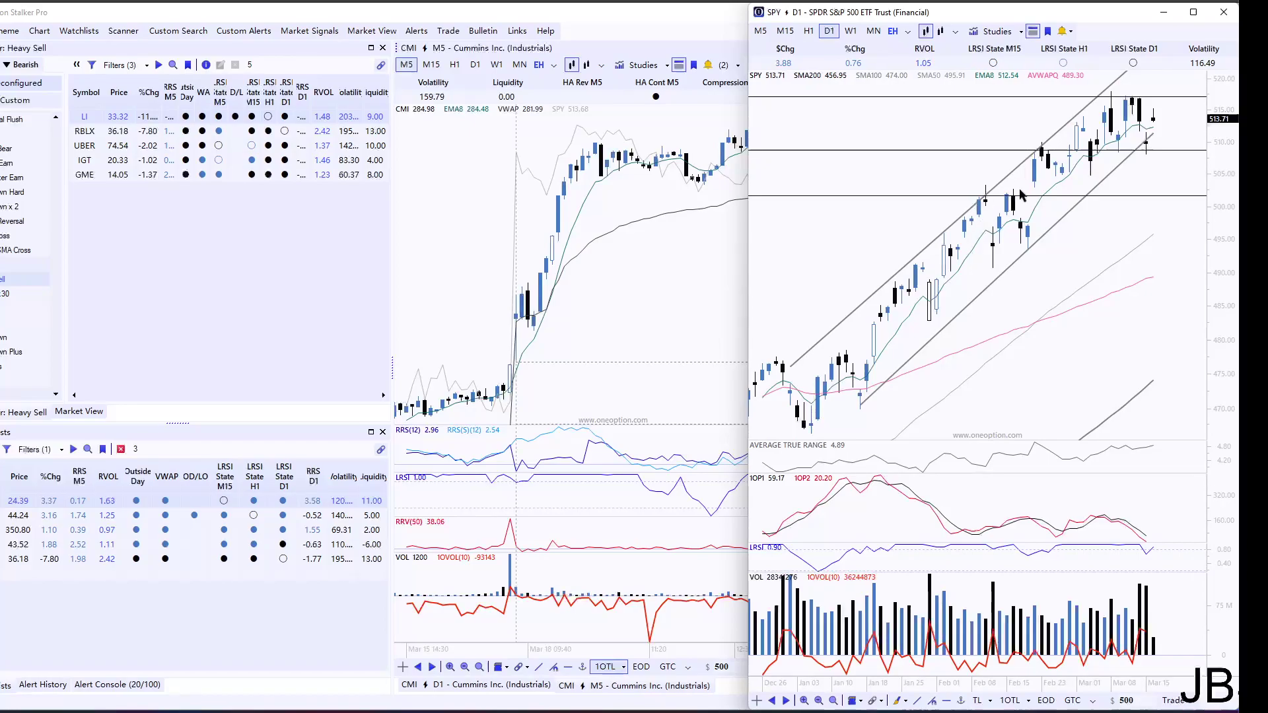
Examine SPY's daily history back to October 2023, following the rally through November to the mid-December candles.
scroll(1043, 190, down, 3)
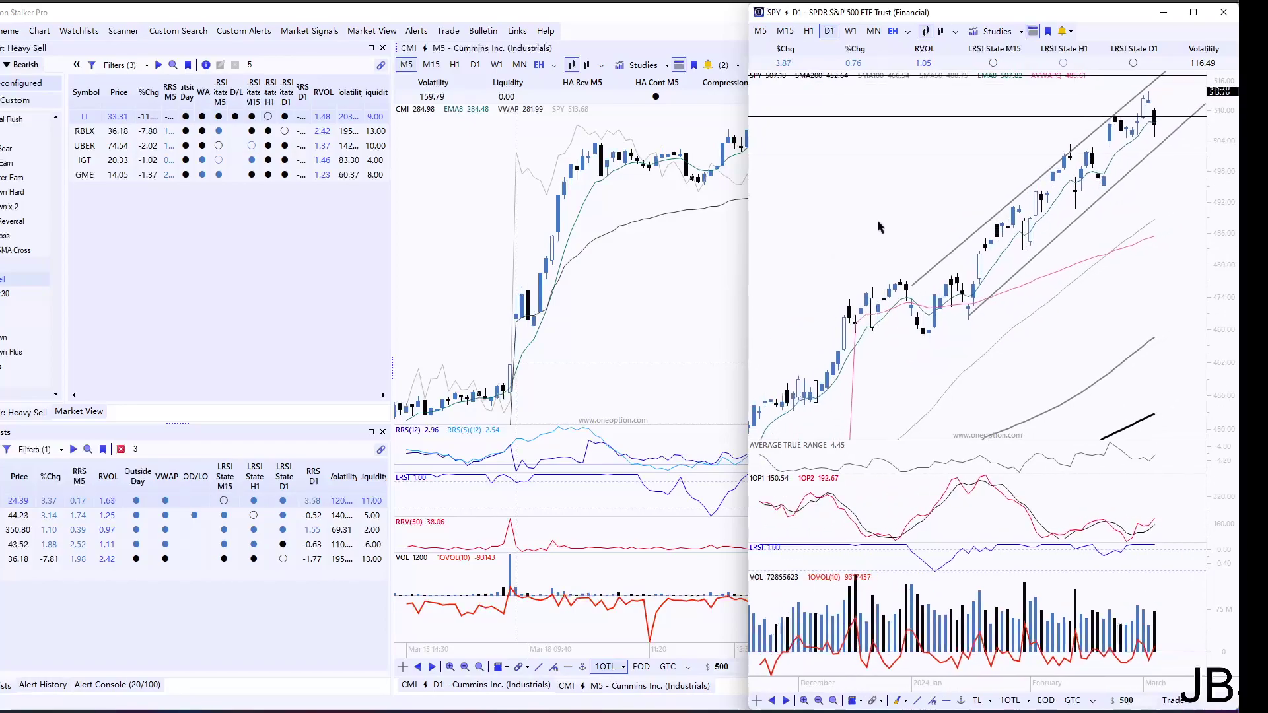
scroll(885, 220, down, 3)
scroll(891, 220, down, 2)
scroll(834, 322, down, 1)
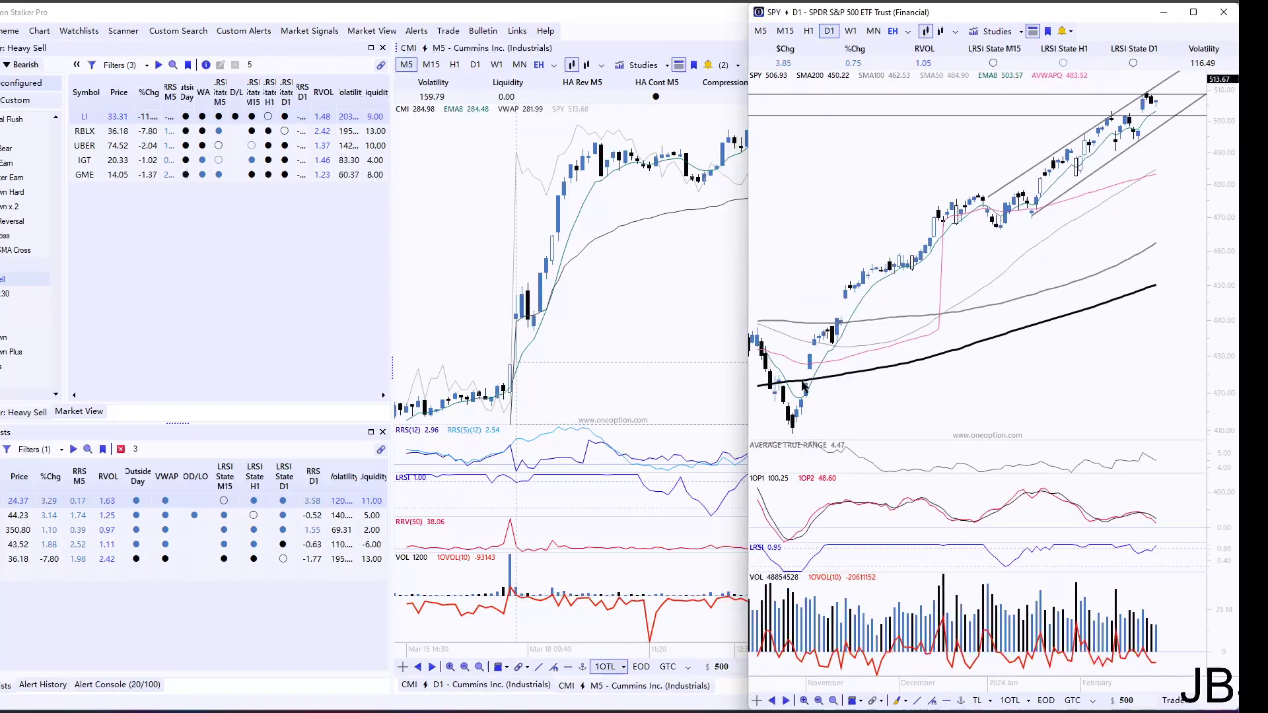
scroll(819, 360, up, 1)
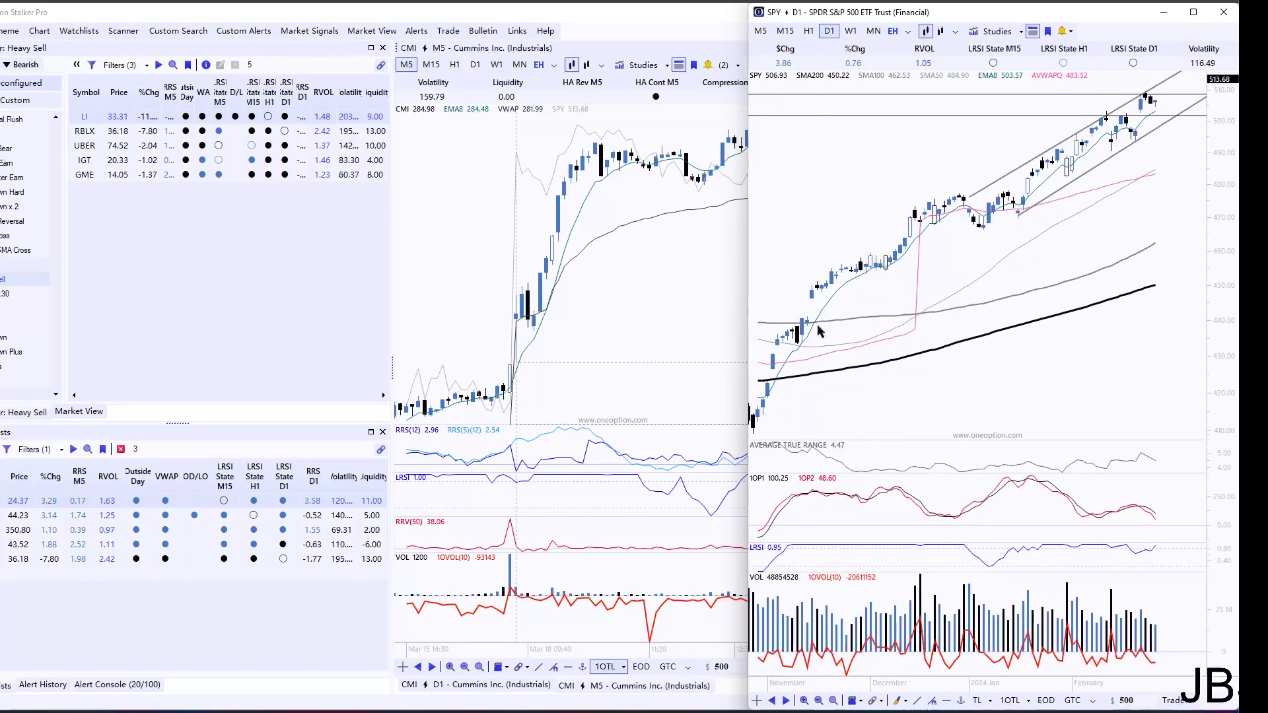
drag(795, 278, 916, 282)
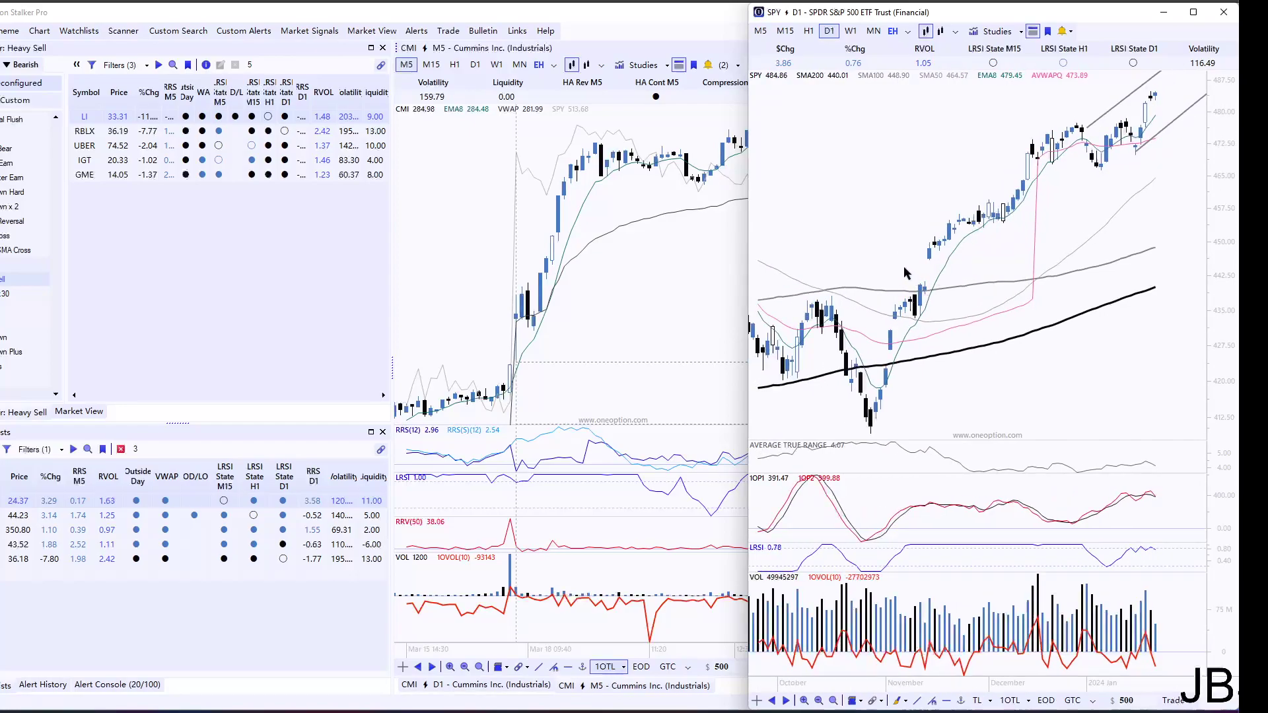
mouse_move(902, 327)
mouse_move(914, 298)
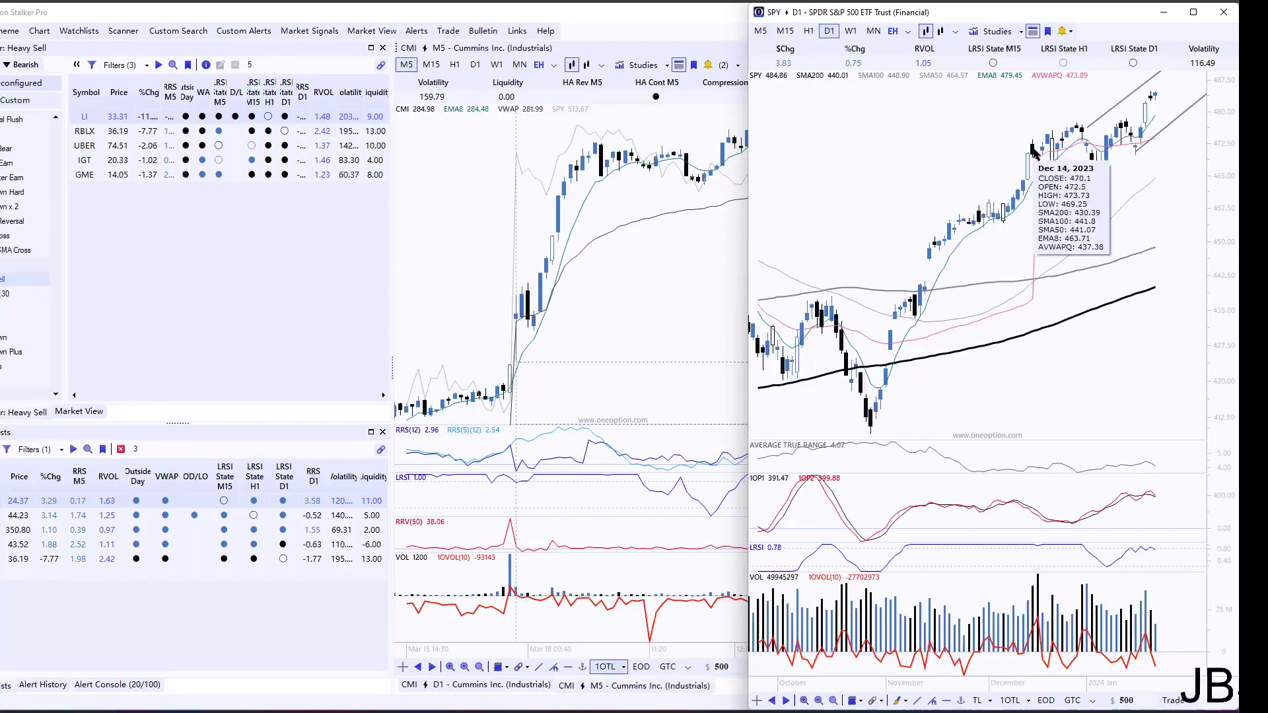
mouse_move(1025, 154)
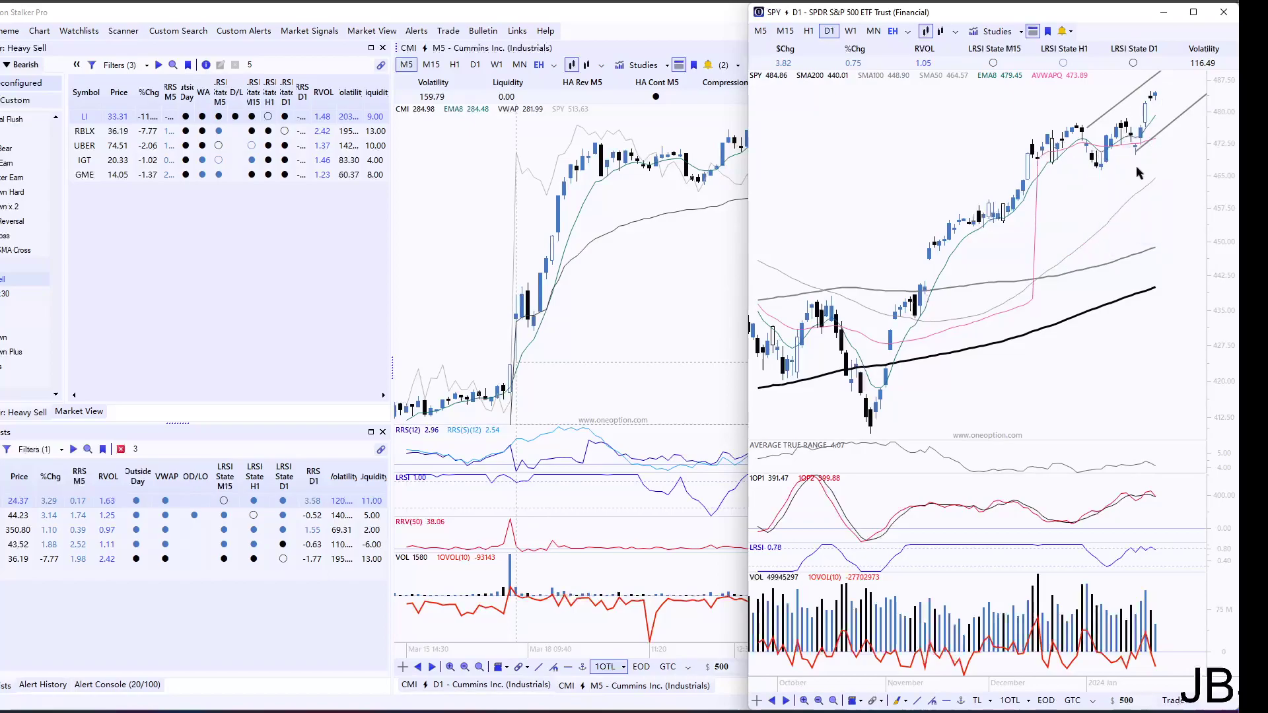
Follow SPY's daily candles forward from January to mid-March 2024 and inspect the early March candles.
drag(1137, 170, 1068, 169)
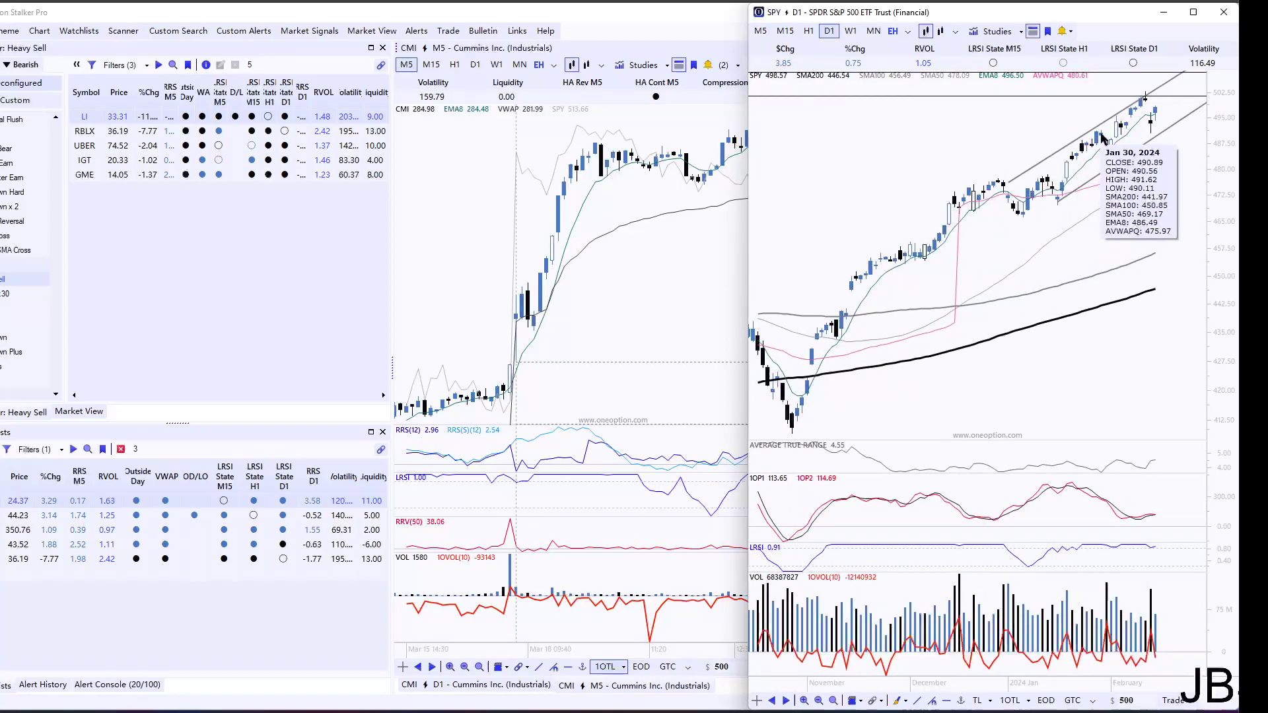
drag(1125, 170, 1068, 169)
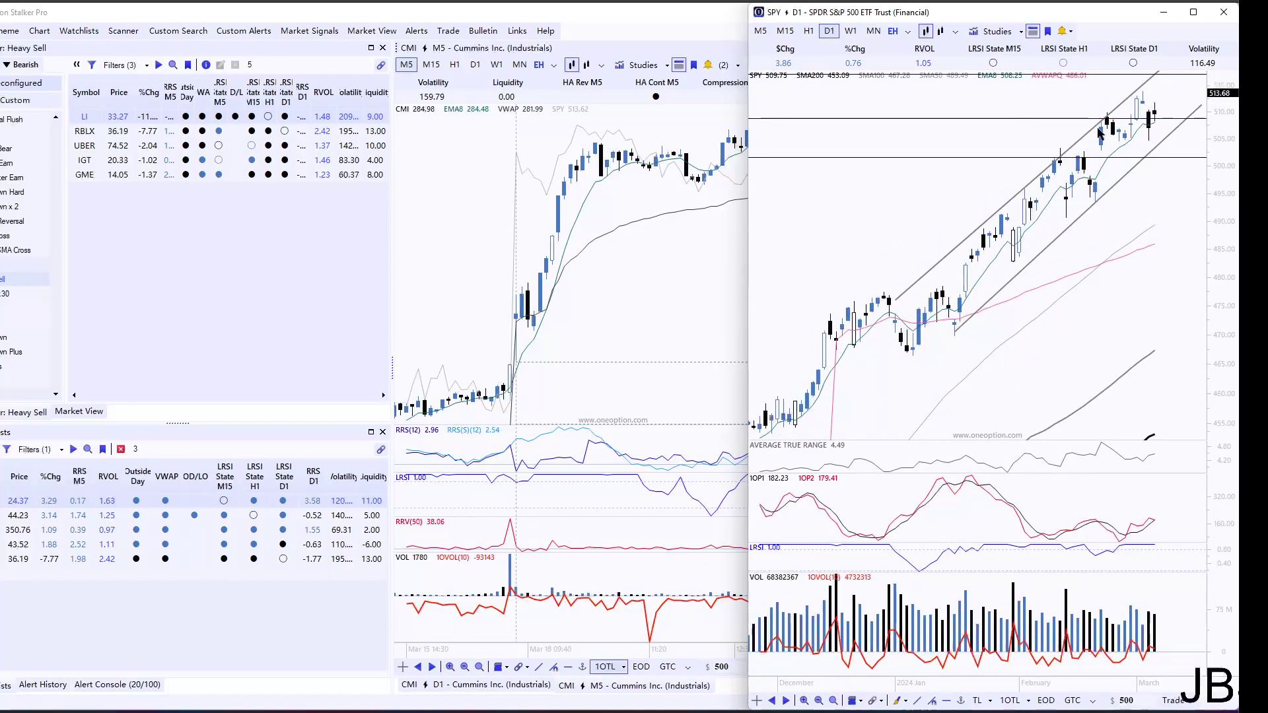
drag(1129, 176, 1062, 170)
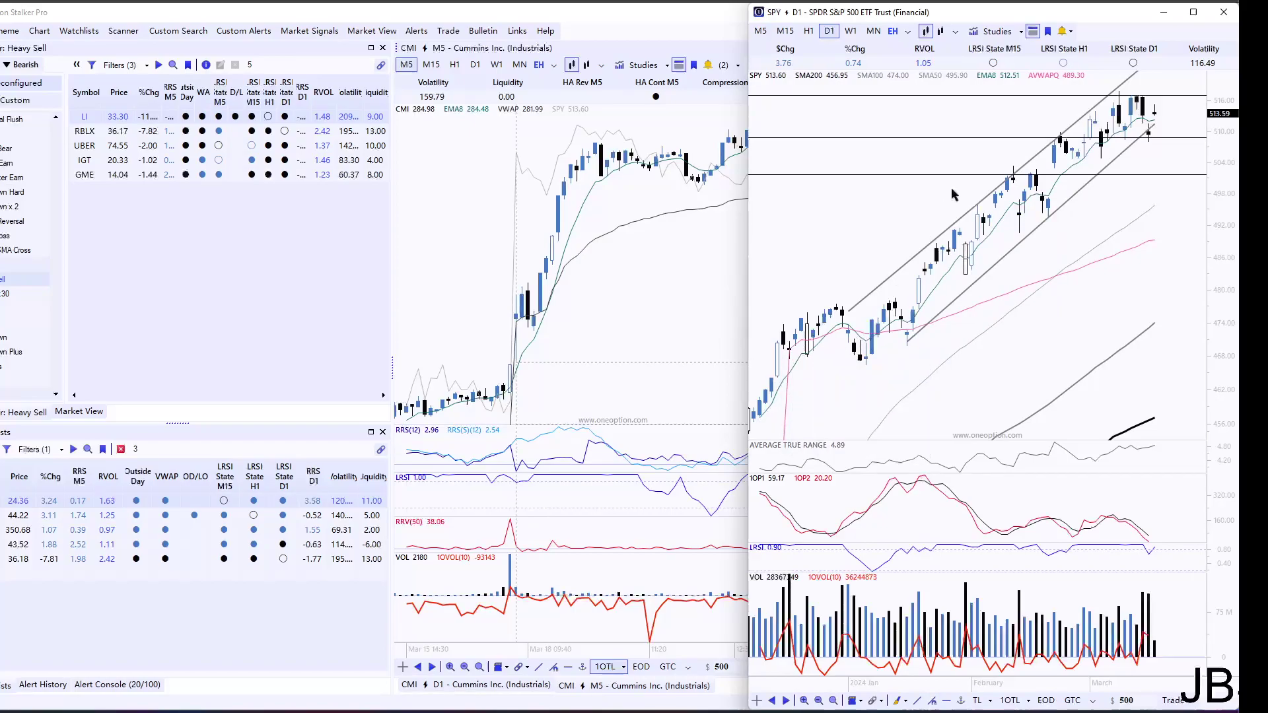
scroll(1128, 150, up, 2)
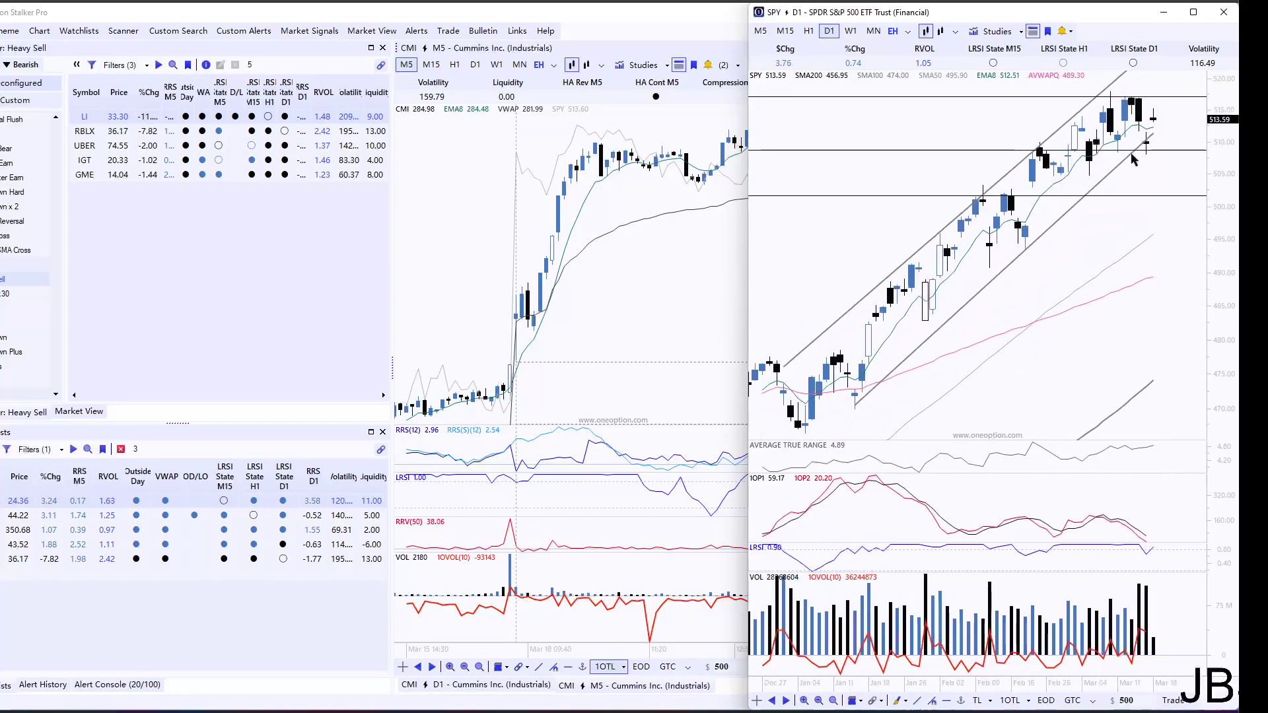
mouse_move(1074, 135)
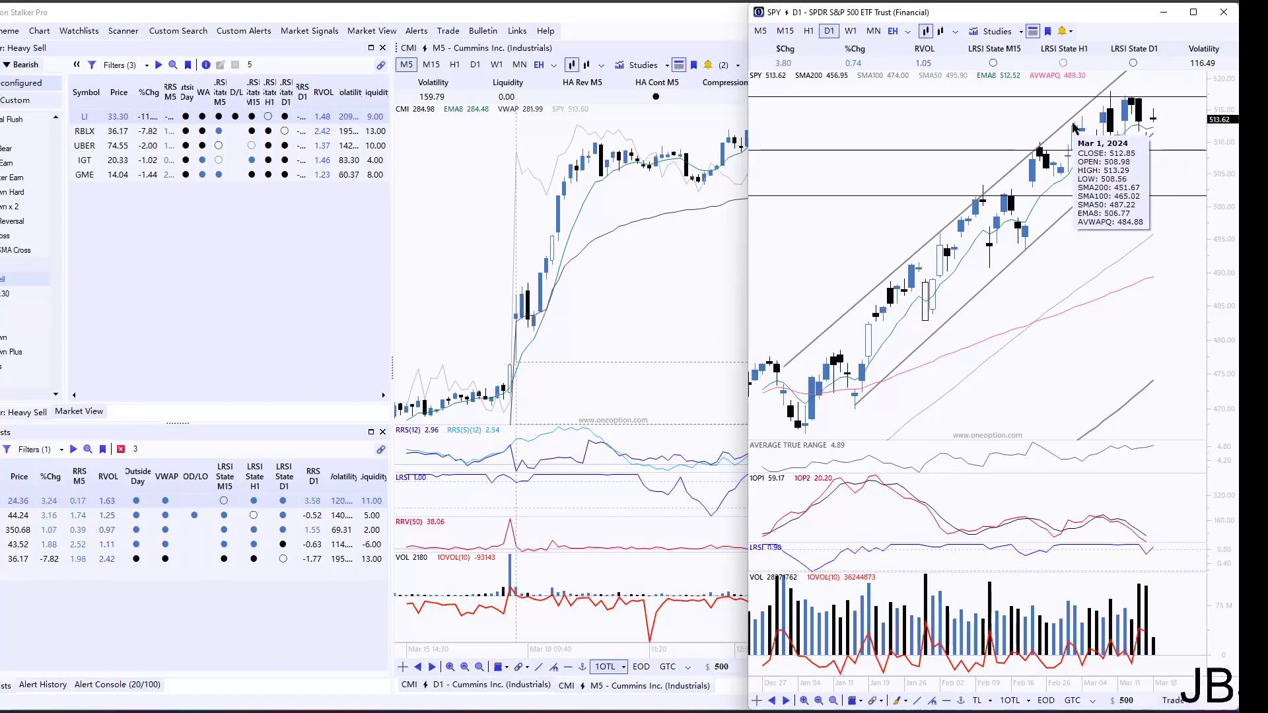
mouse_move(1087, 158)
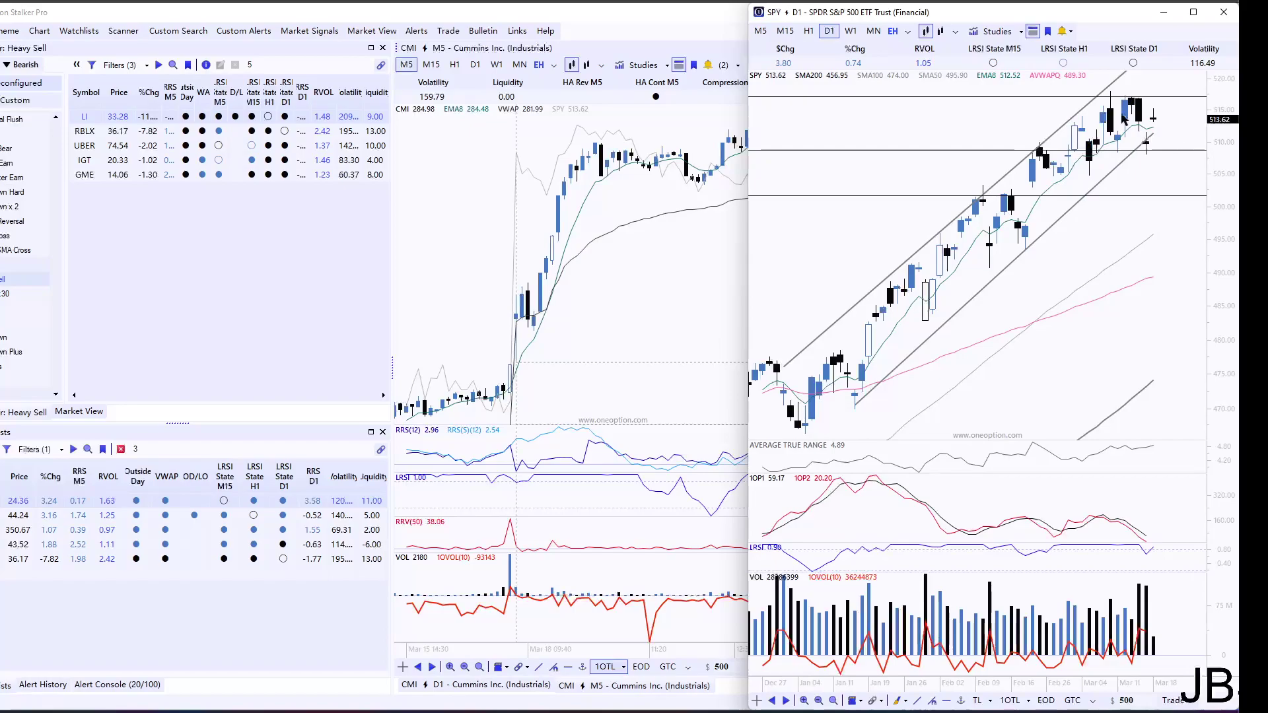
Switch the SPY chart to the hourly (H1) timeframe and examine the March swings between the two horizontal lines.
click(806, 32)
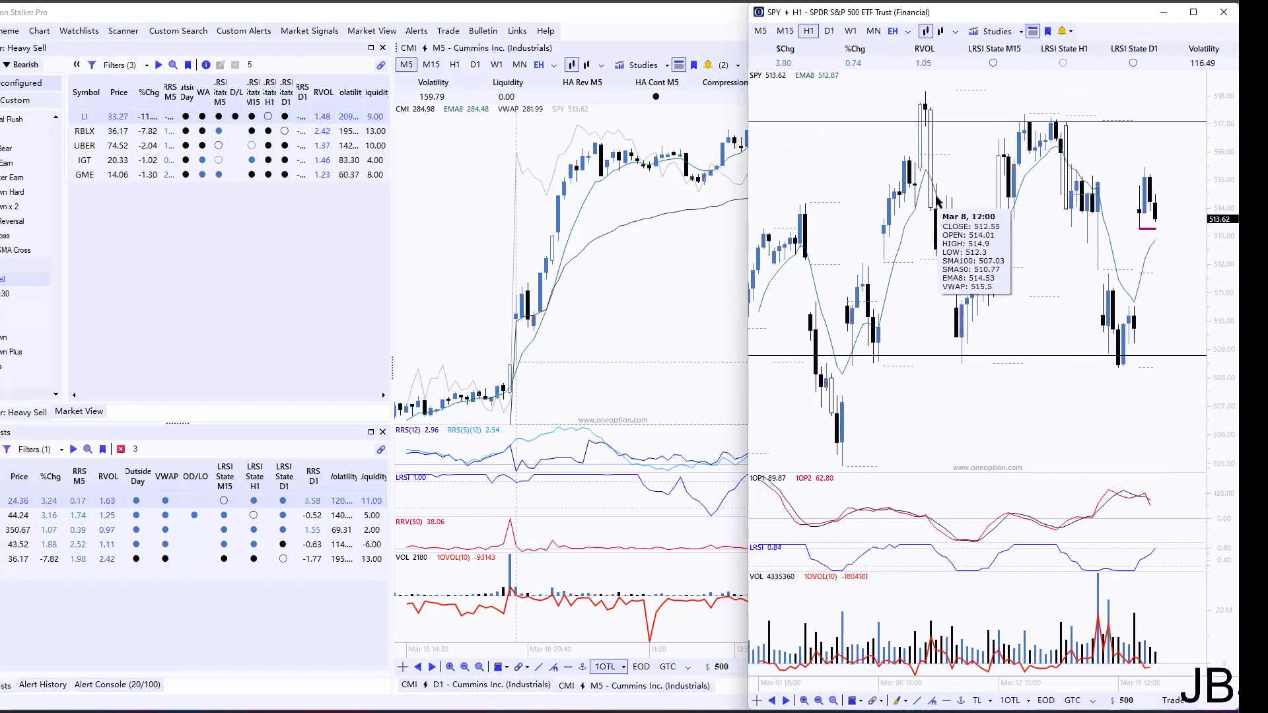
scroll(941, 203, down, 3)
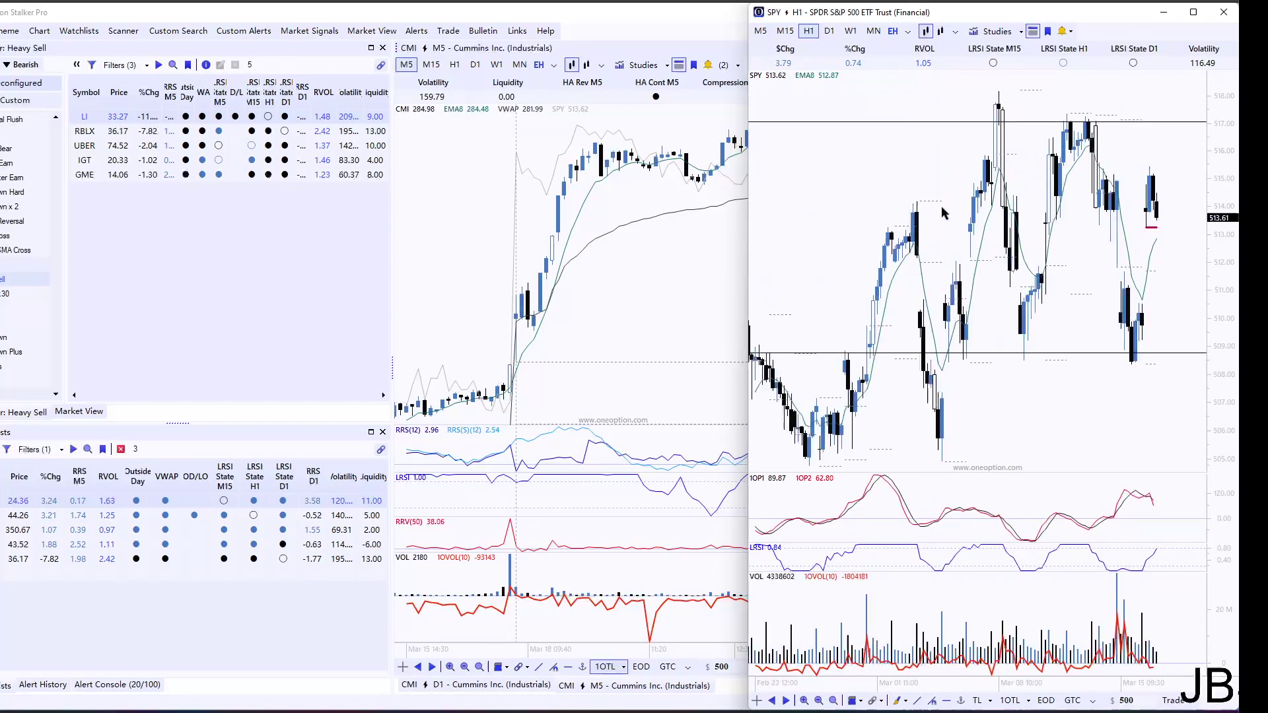
scroll(941, 208, up, 2)
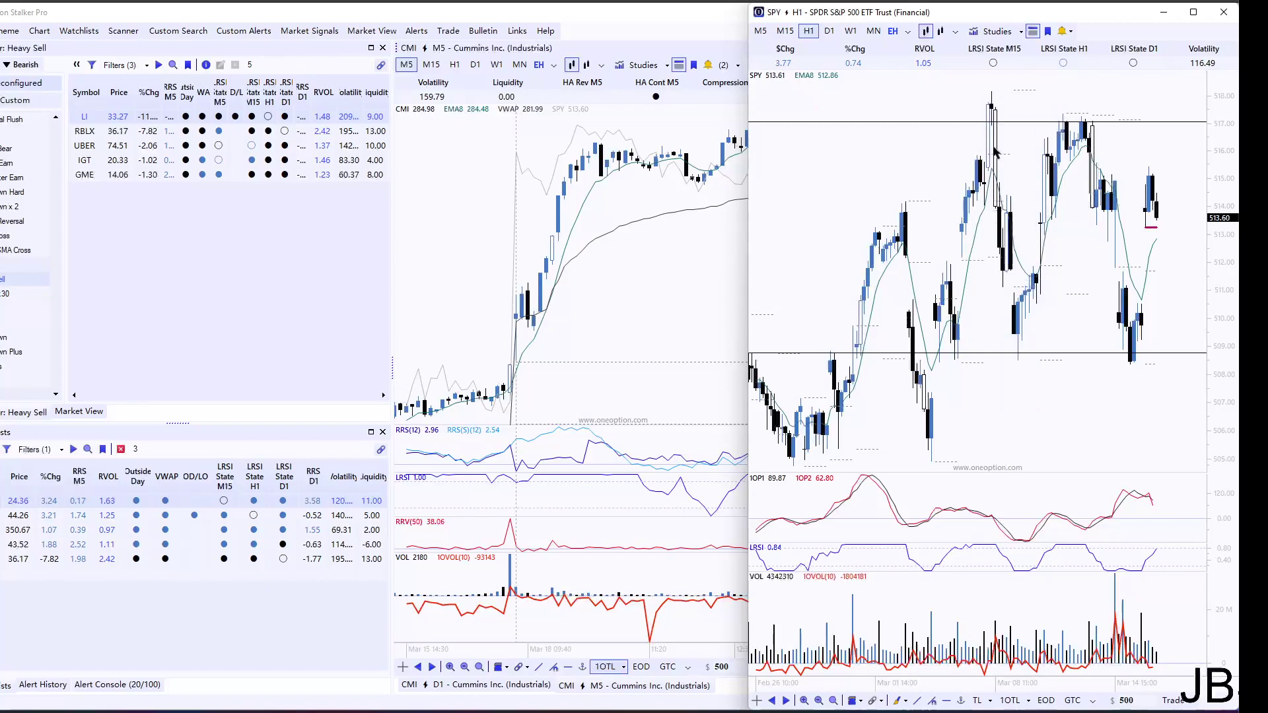
mouse_move(1019, 316)
mouse_move(1036, 253)
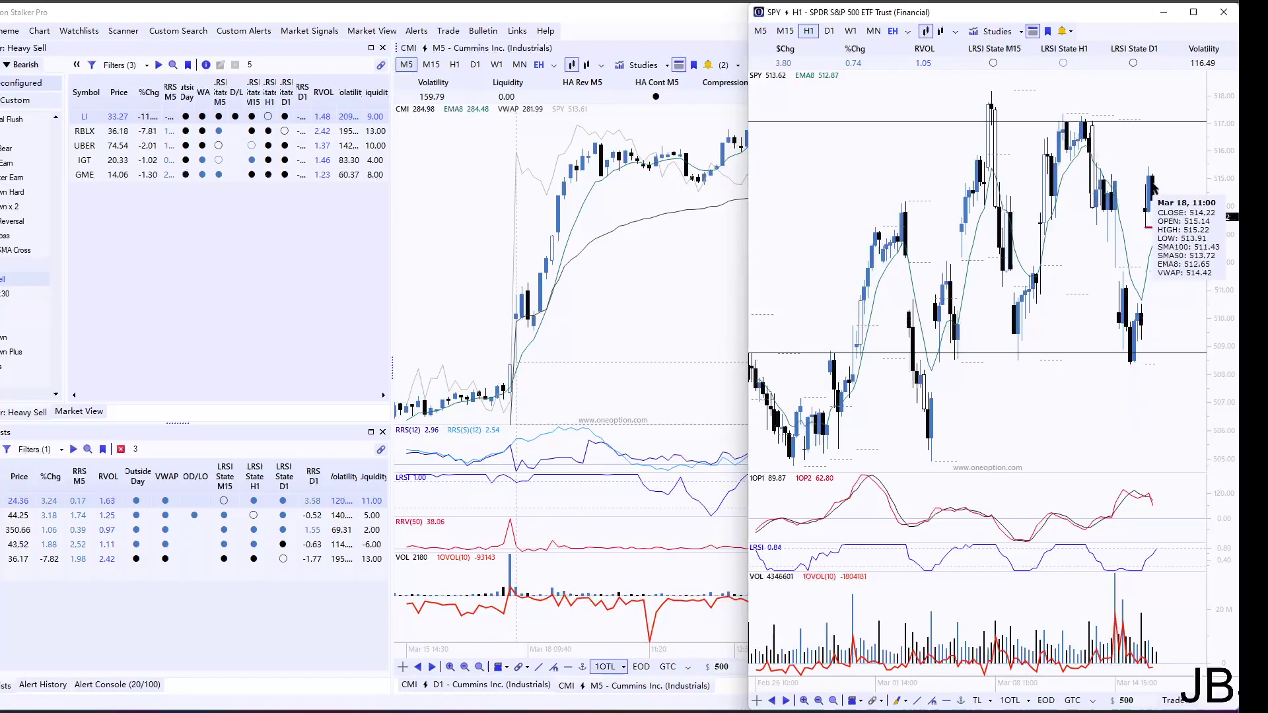
scroll(1131, 374, down, 1)
scroll(1131, 367, up, 1)
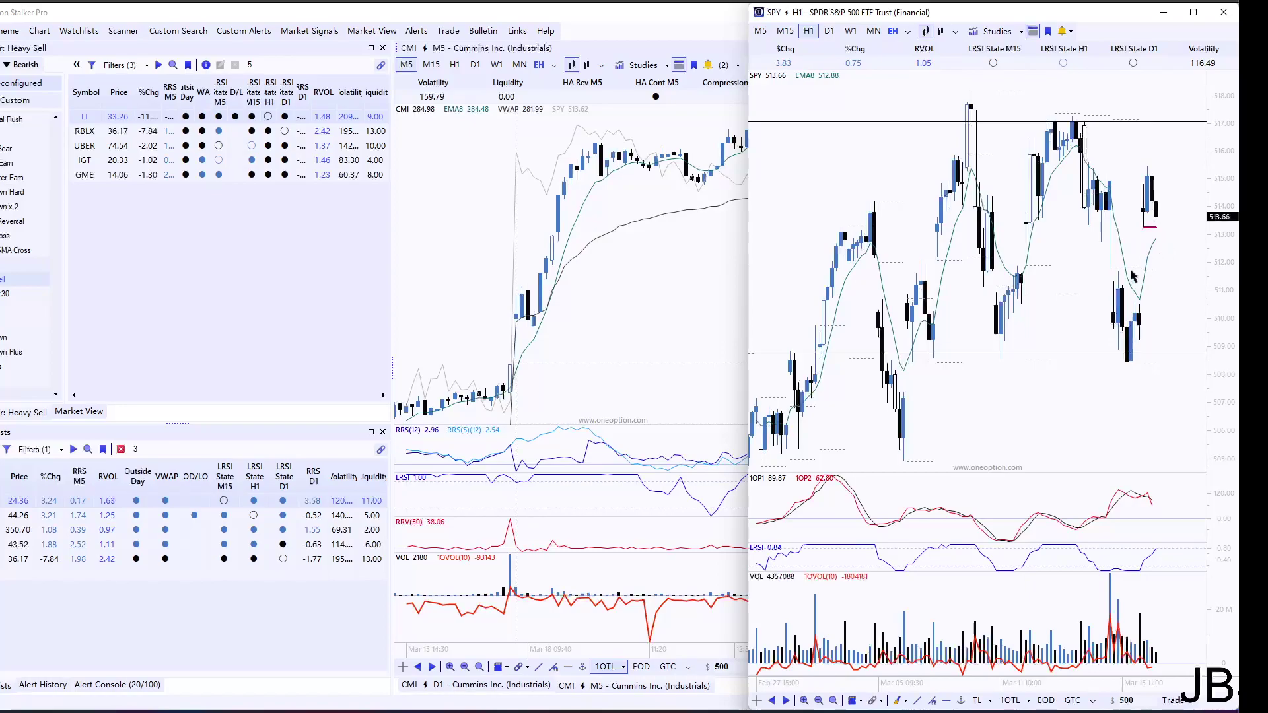
mouse_move(1132, 305)
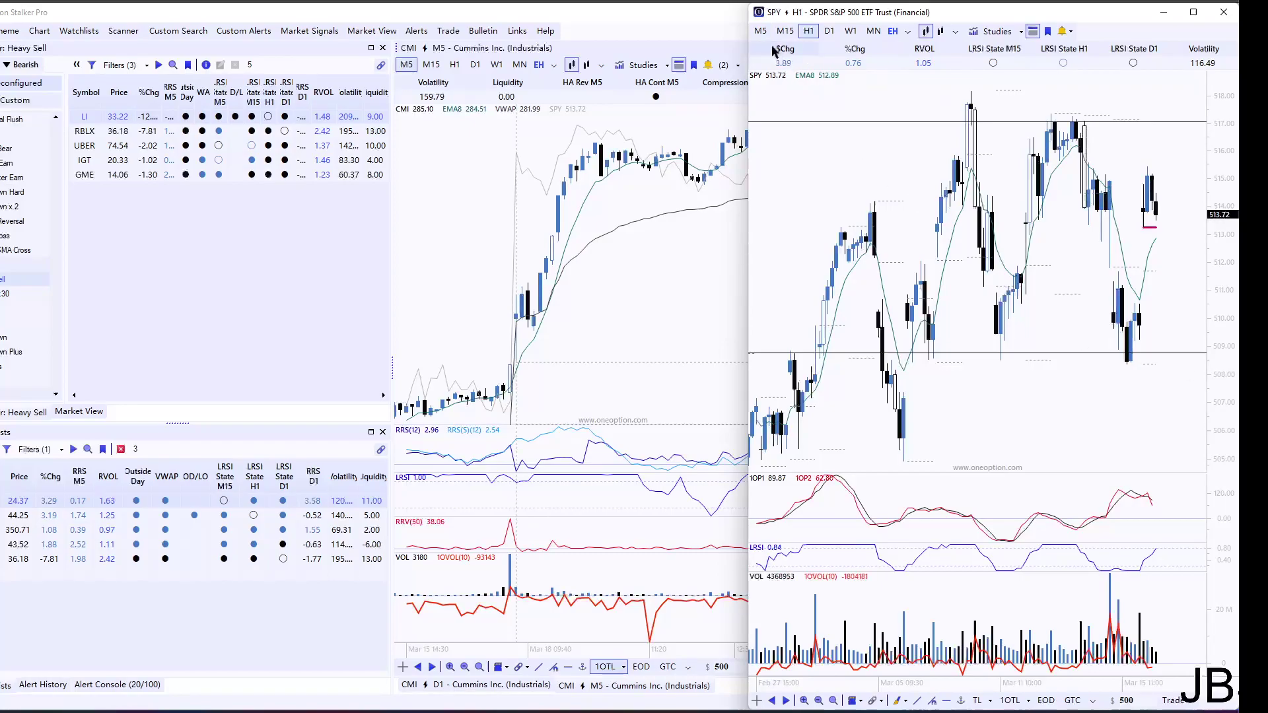
Return the SPY chart to the five-minute (M5) timeframe and inspect the current session's price and volume.
click(761, 32)
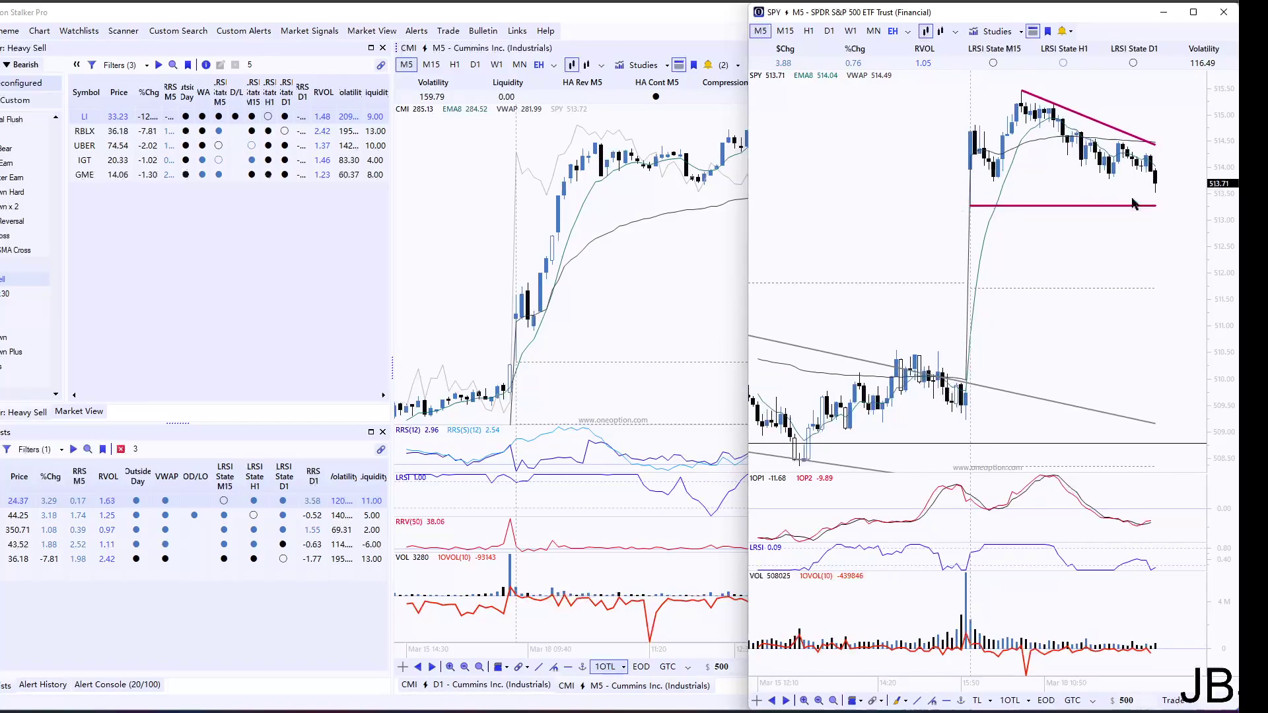
mouse_move(1145, 580)
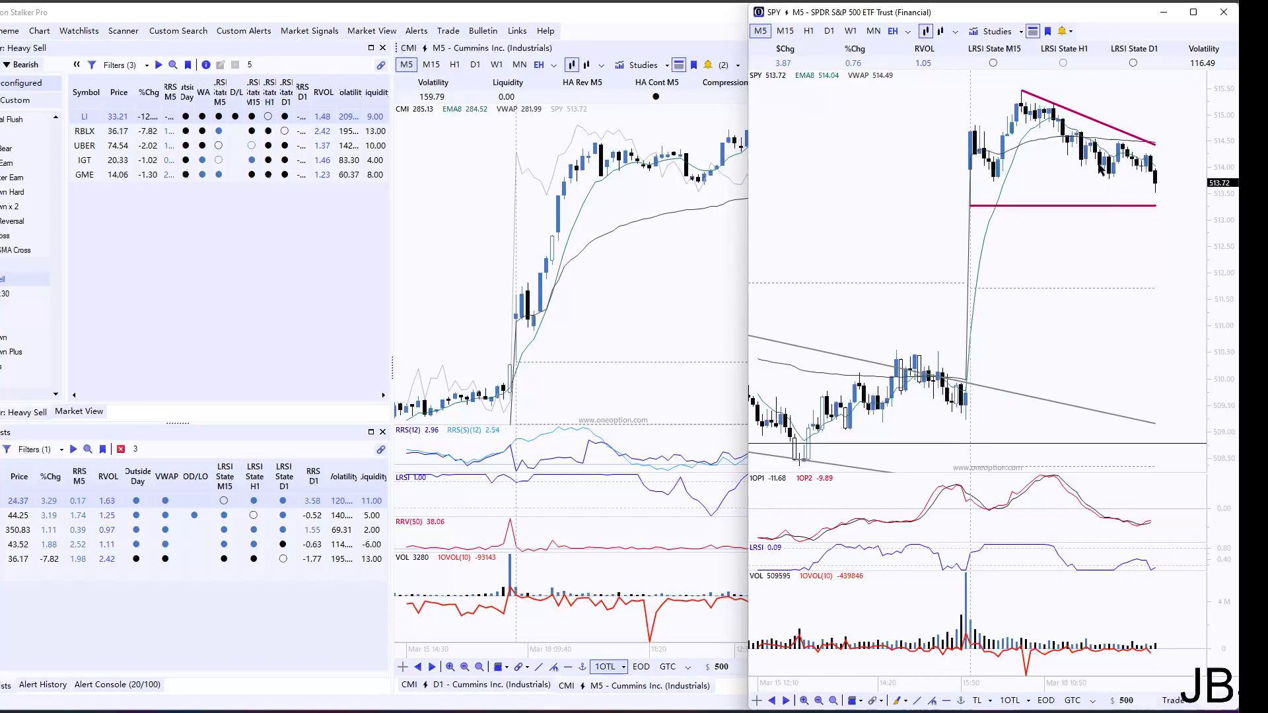
mouse_move(1054, 110)
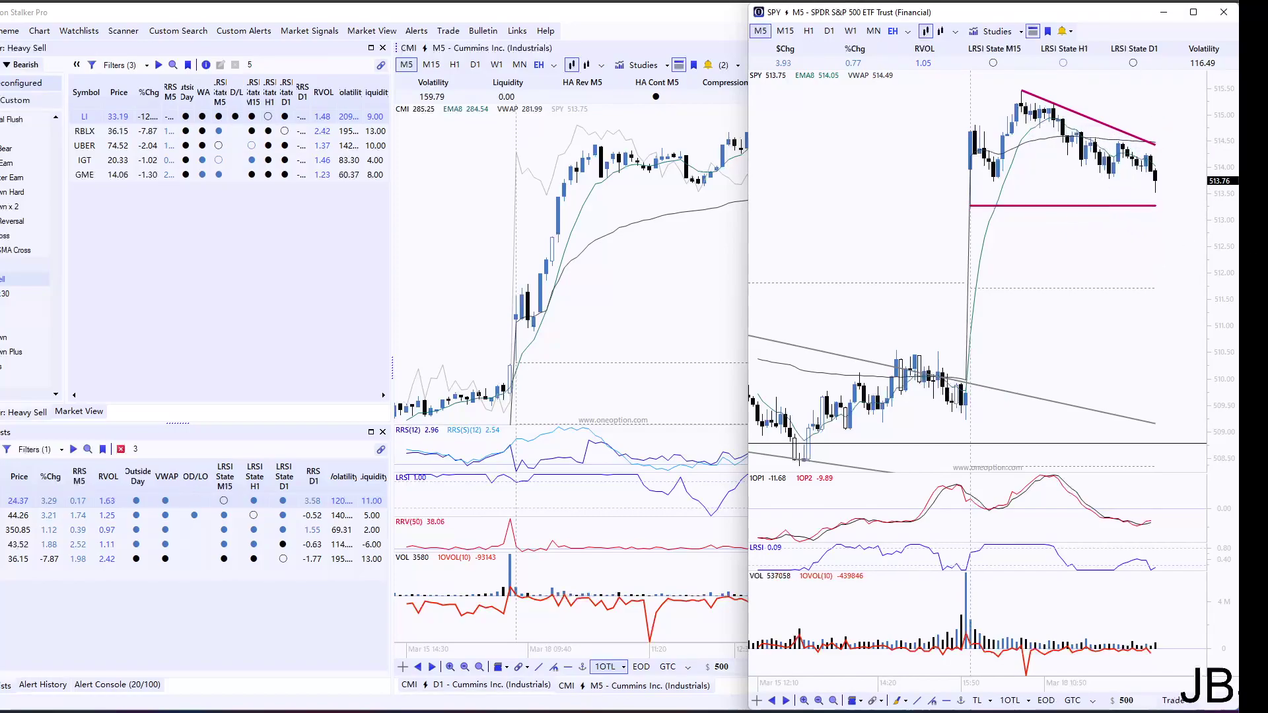
Load VXX in place of Cummins and examine its daily (D1) chart from December through March.
click(643, 273)
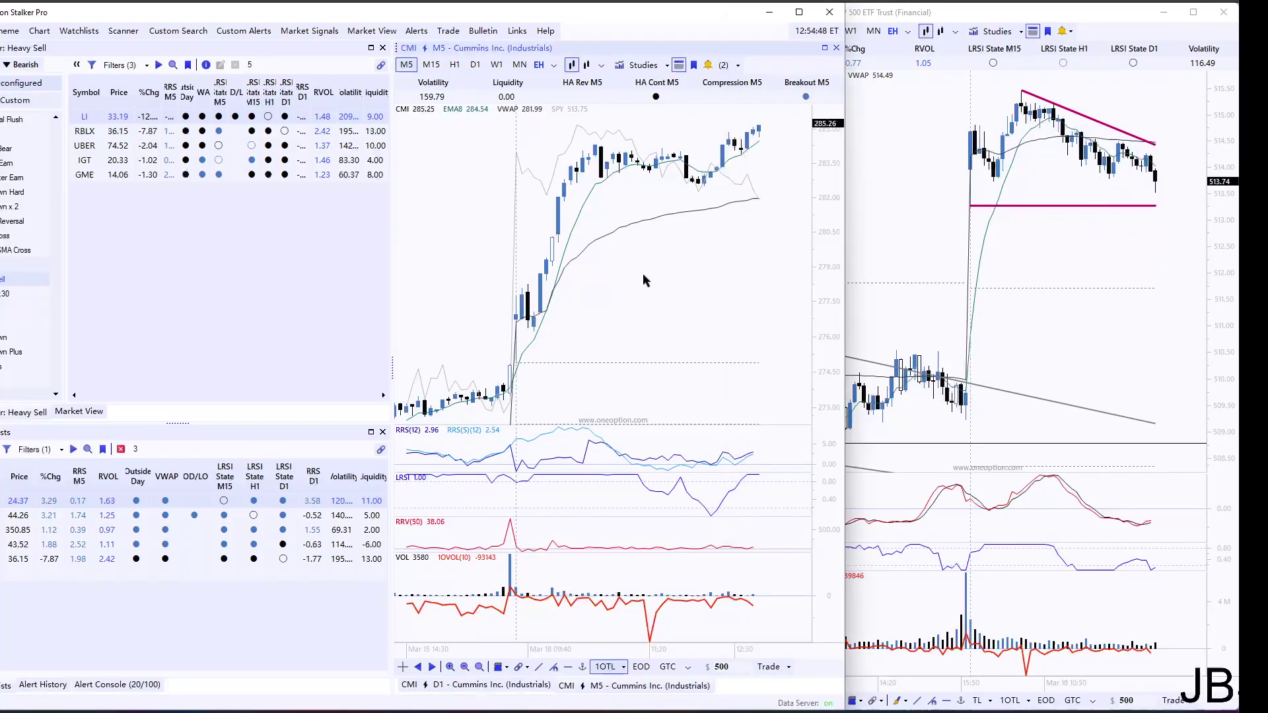
text(VXX)
key(Return)
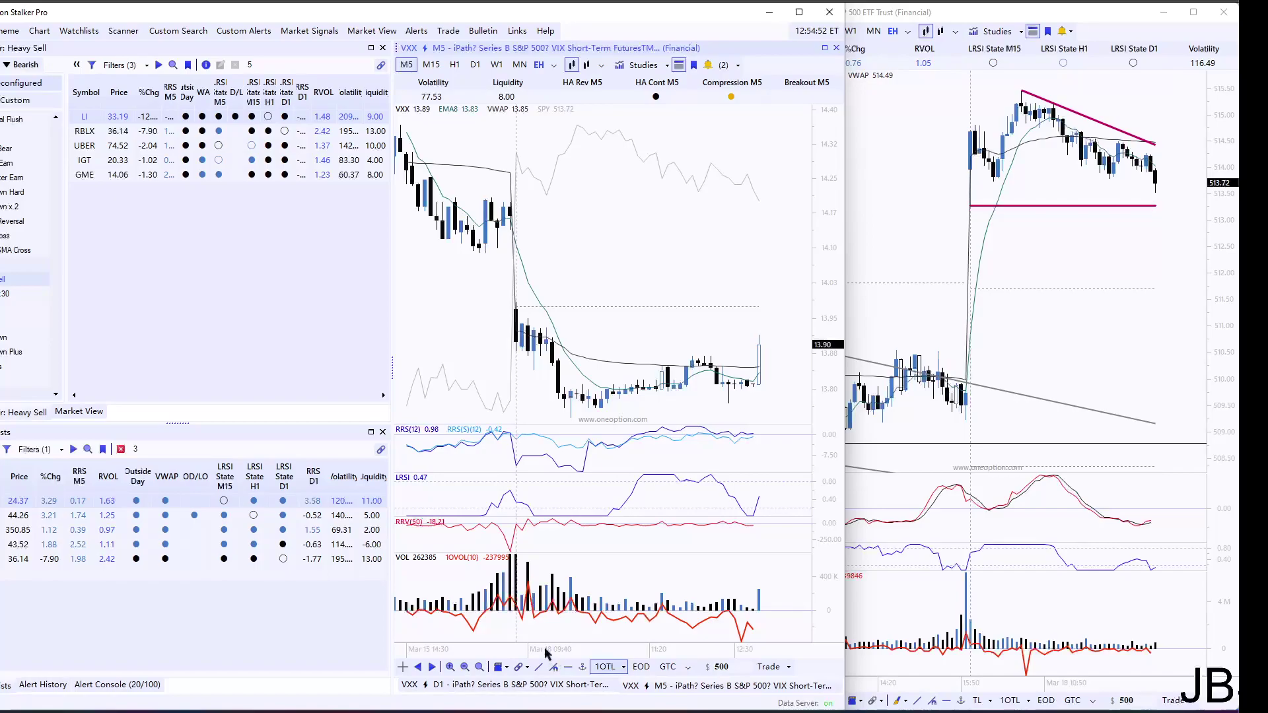
click(532, 685)
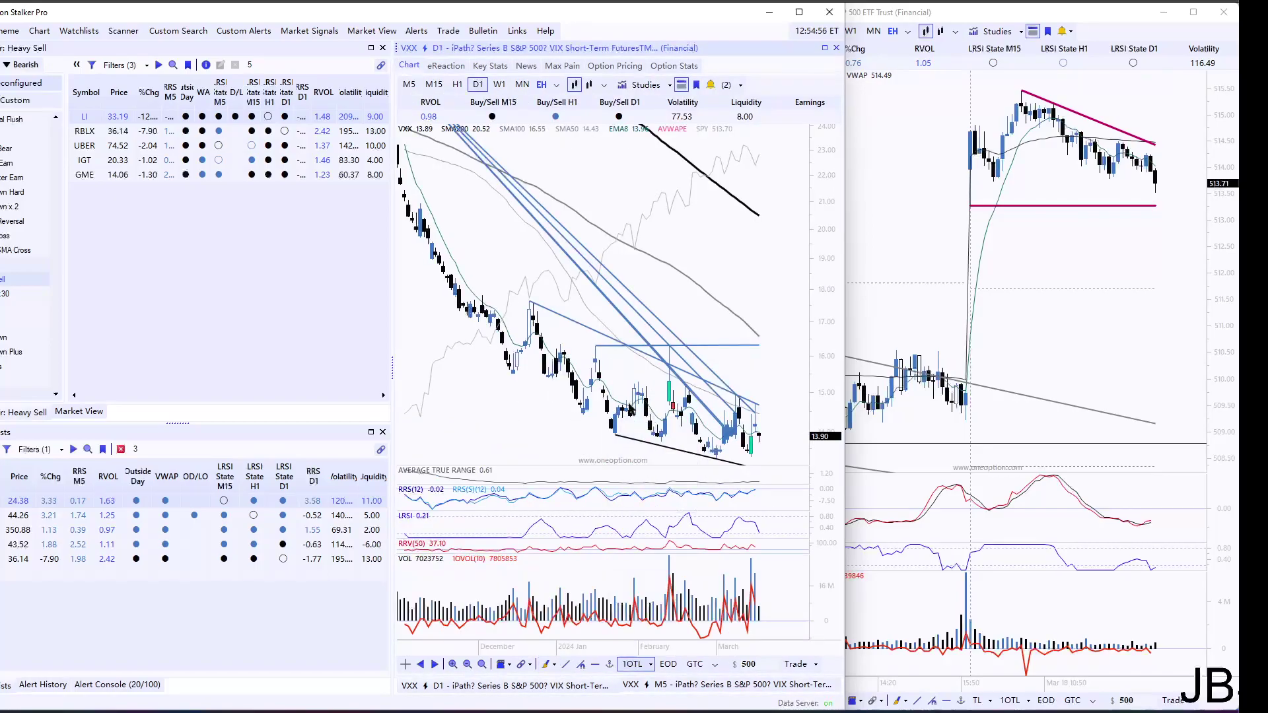
mouse_move(631, 418)
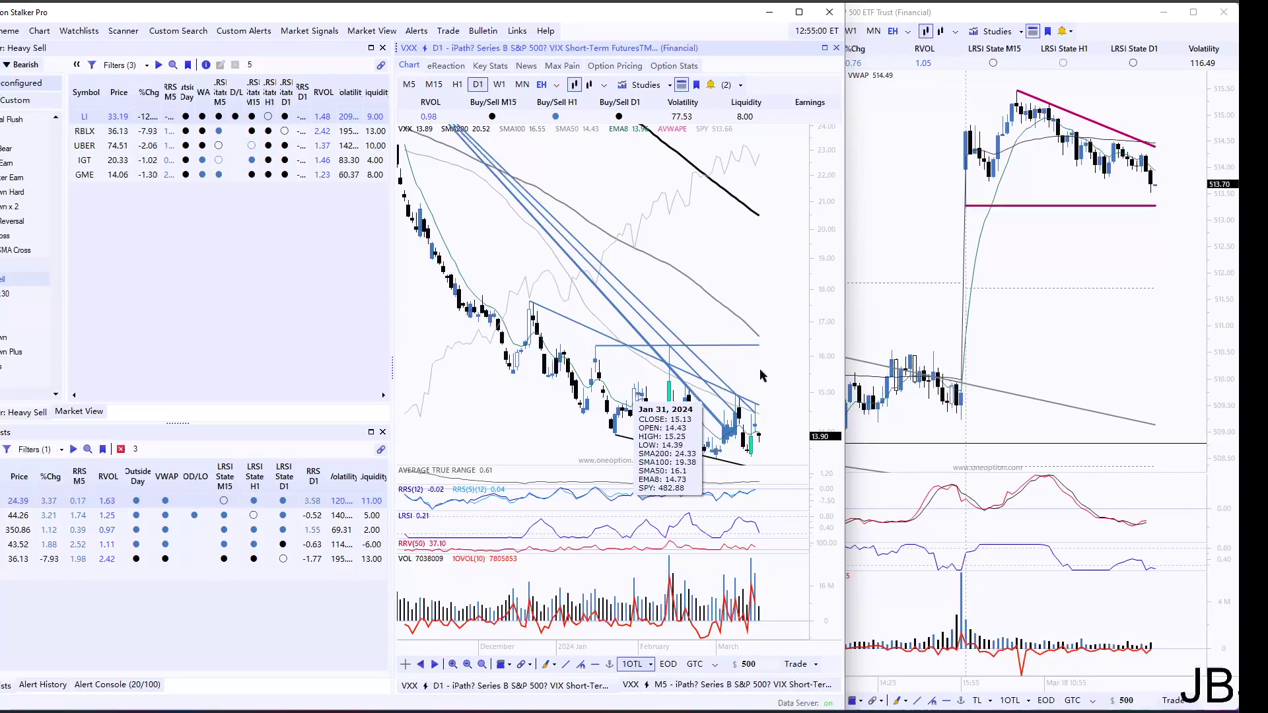
scroll(759, 368, up, 2)
scroll(759, 368, down, 3)
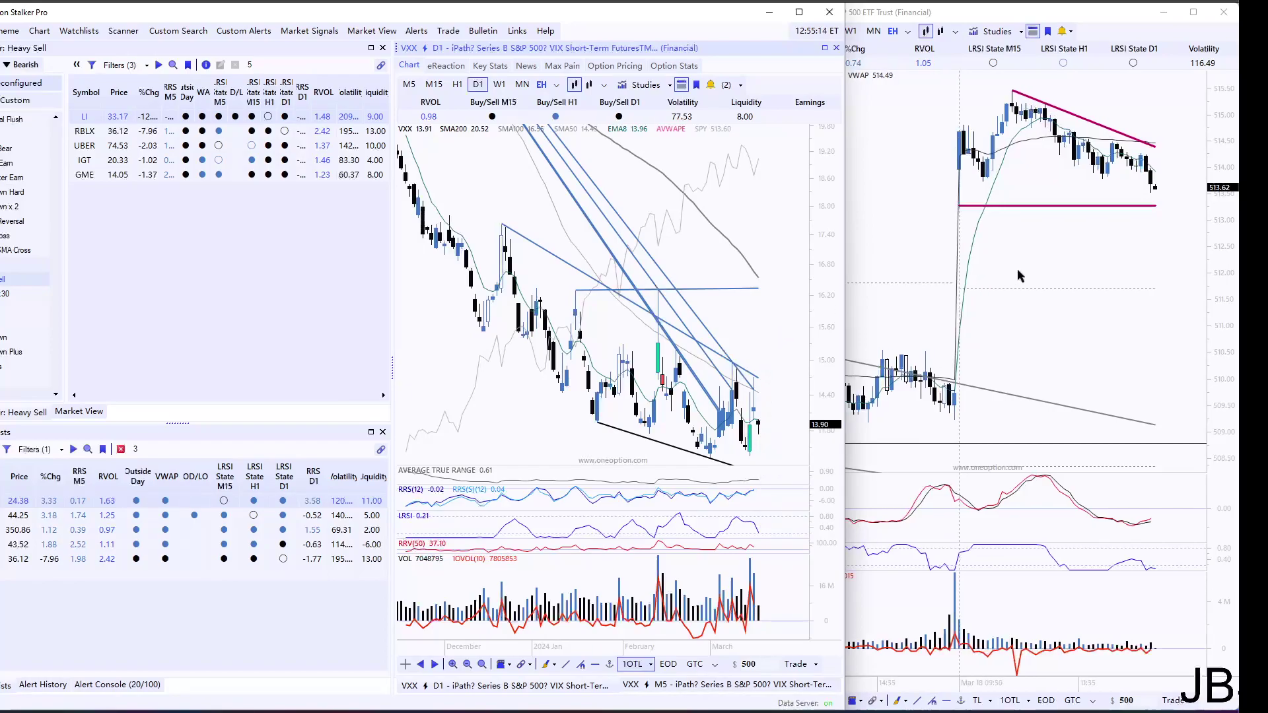
Compare VXX's daily chart with SPY's five-minute chart, examining the current session between the two magenta lines.
click(859, 239)
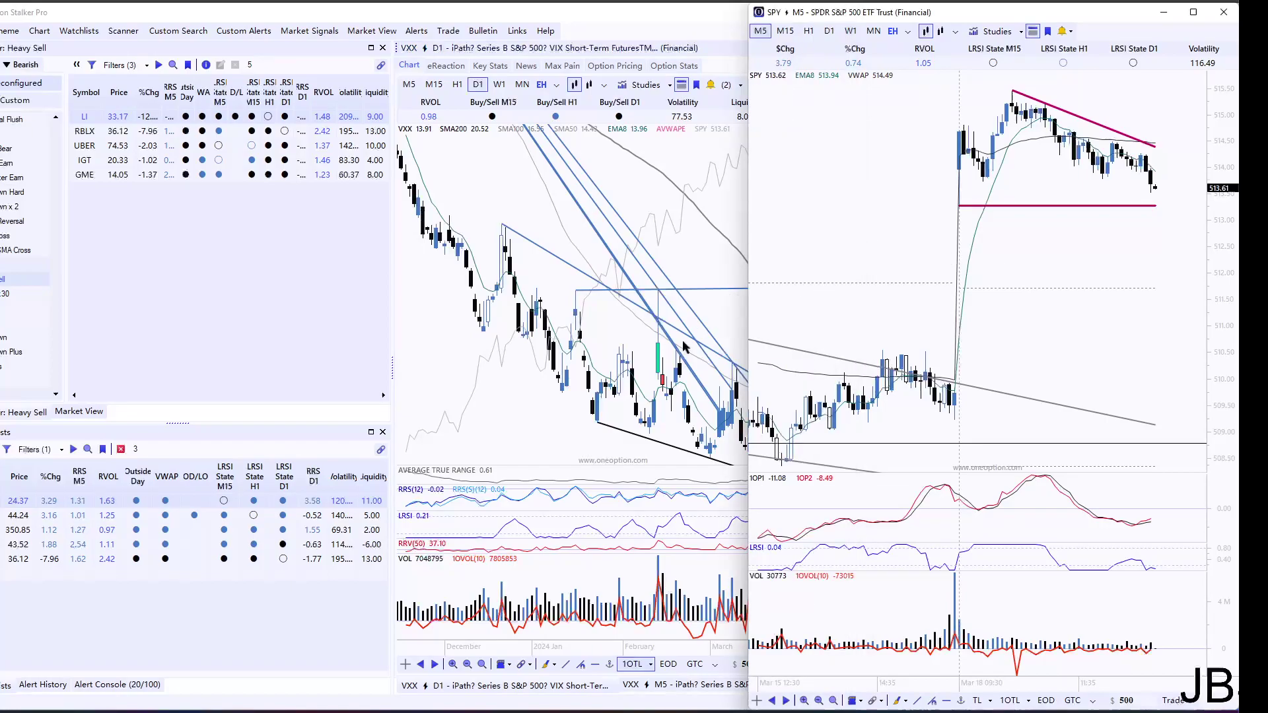
click(560, 432)
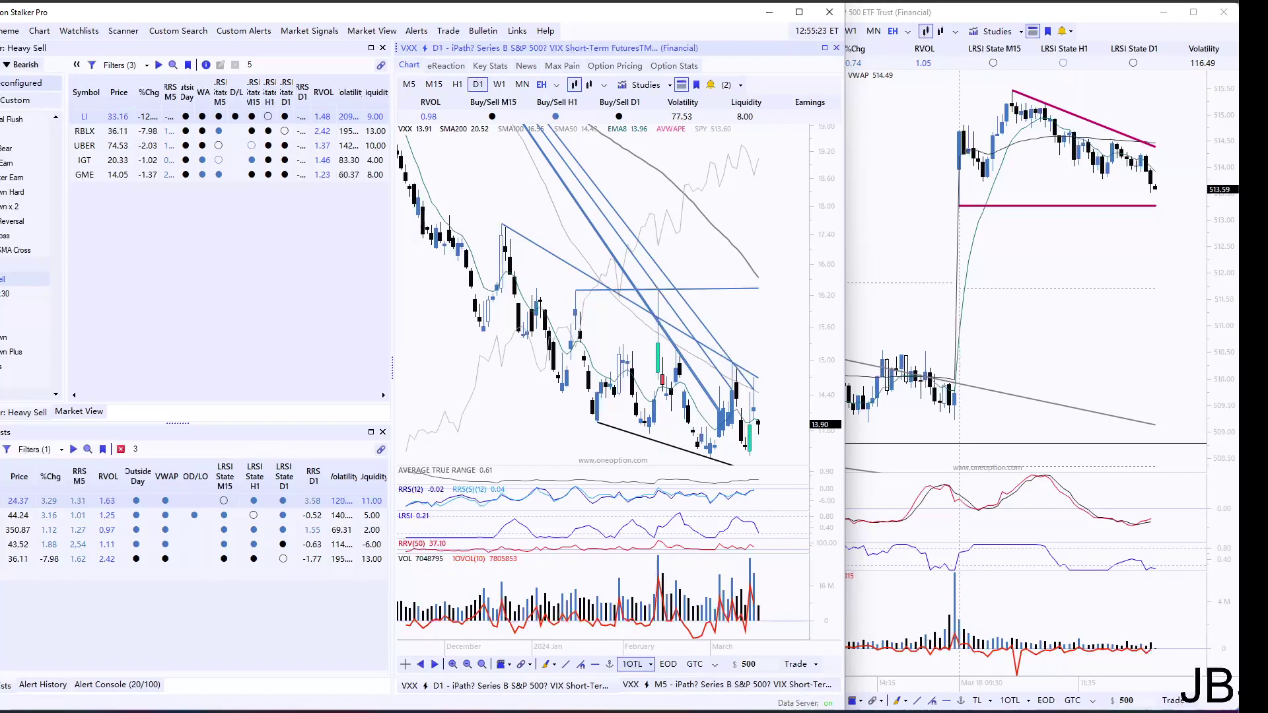
click(1063, 256)
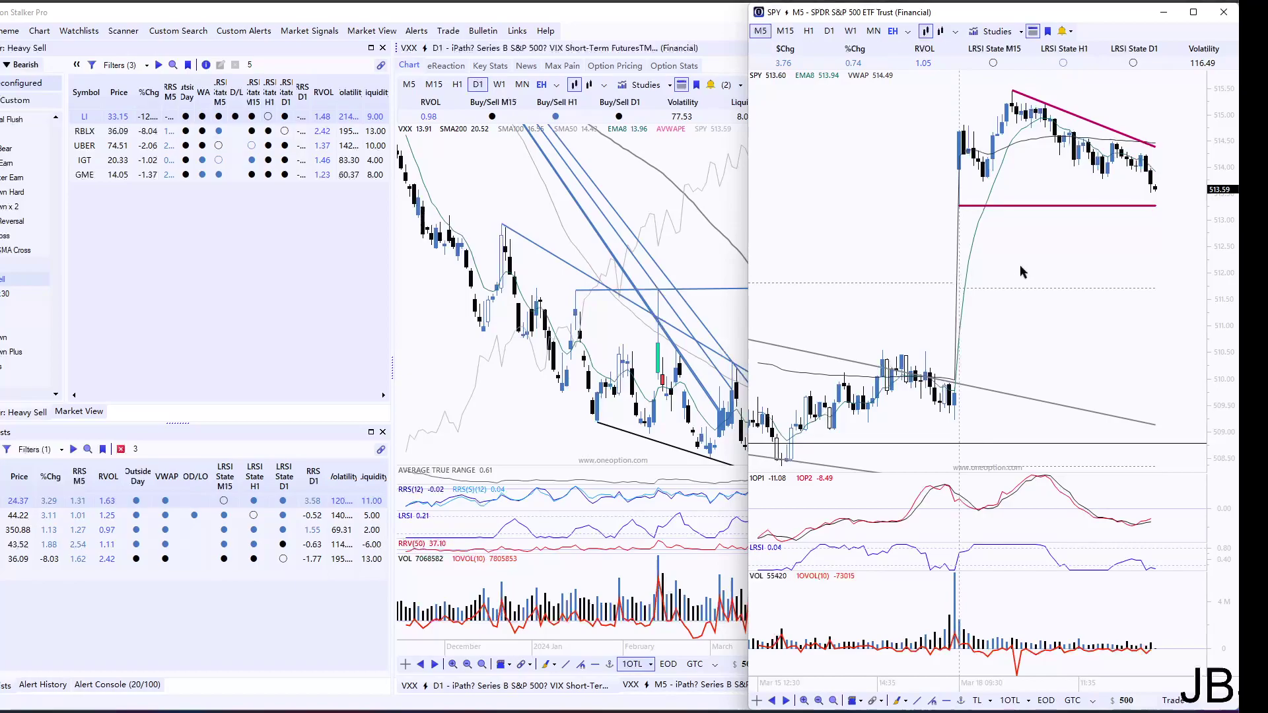
scroll(1020, 264, down, 1)
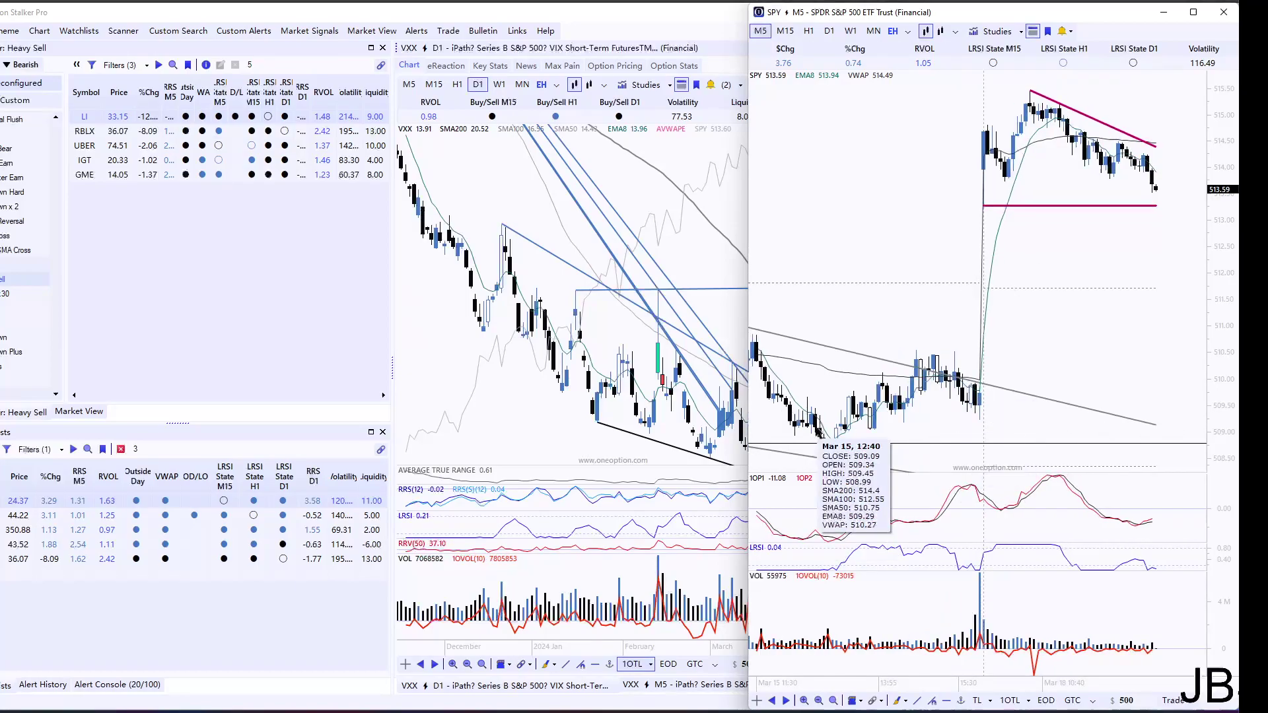
scroll(1043, 262, down, 1)
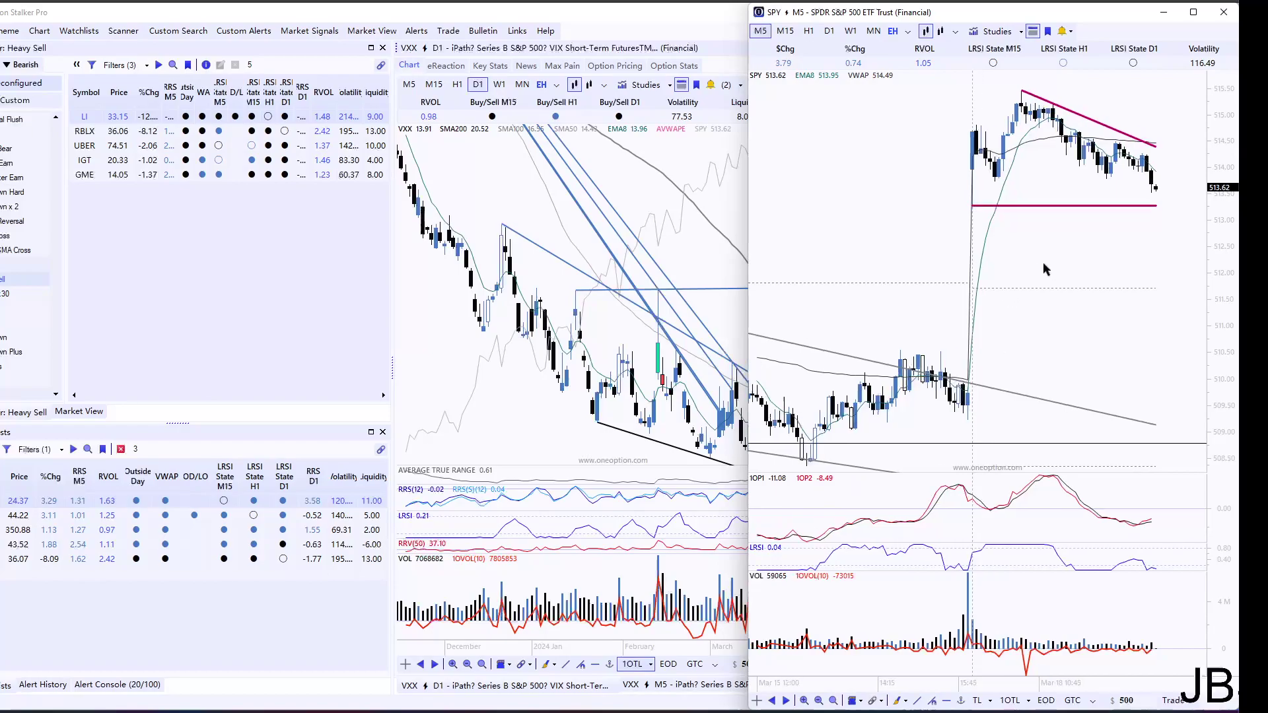
scroll(1036, 252, down, 1)
Trace SPY's five-minute price action back to March 12 and forward to the March 18 session.
scroll(921, 213, left, 10)
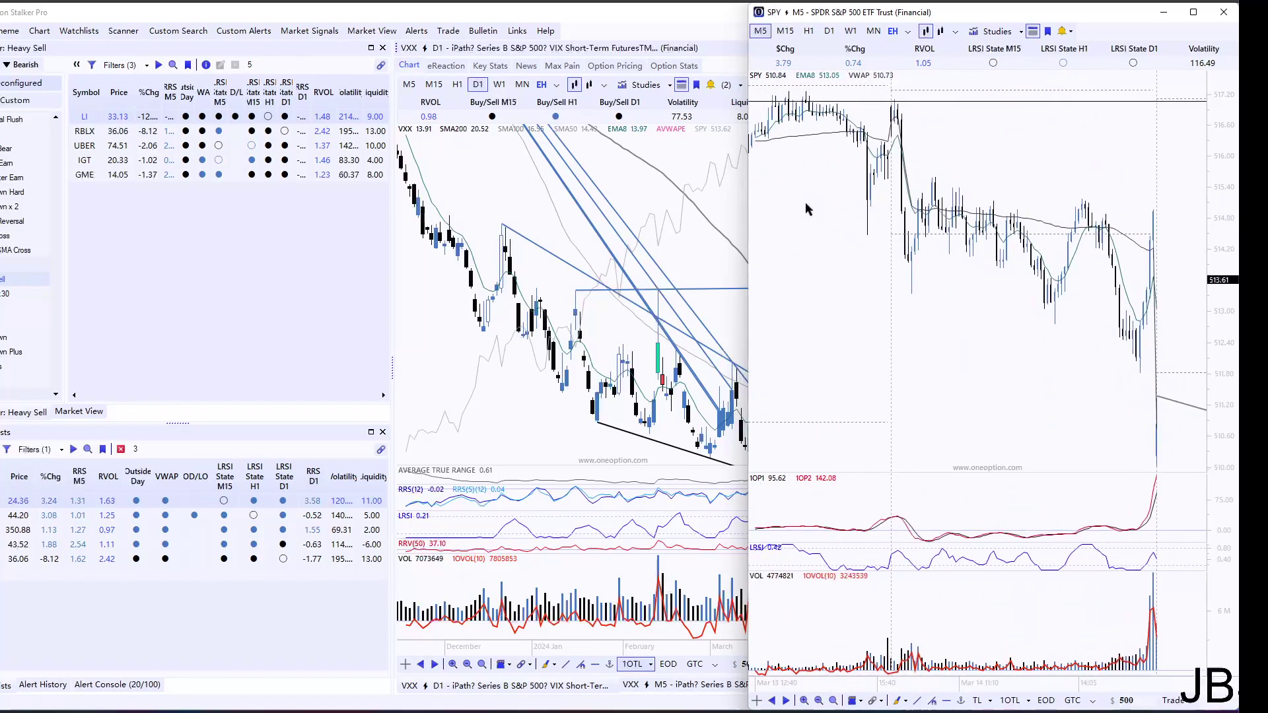
drag(805, 202, 937, 182)
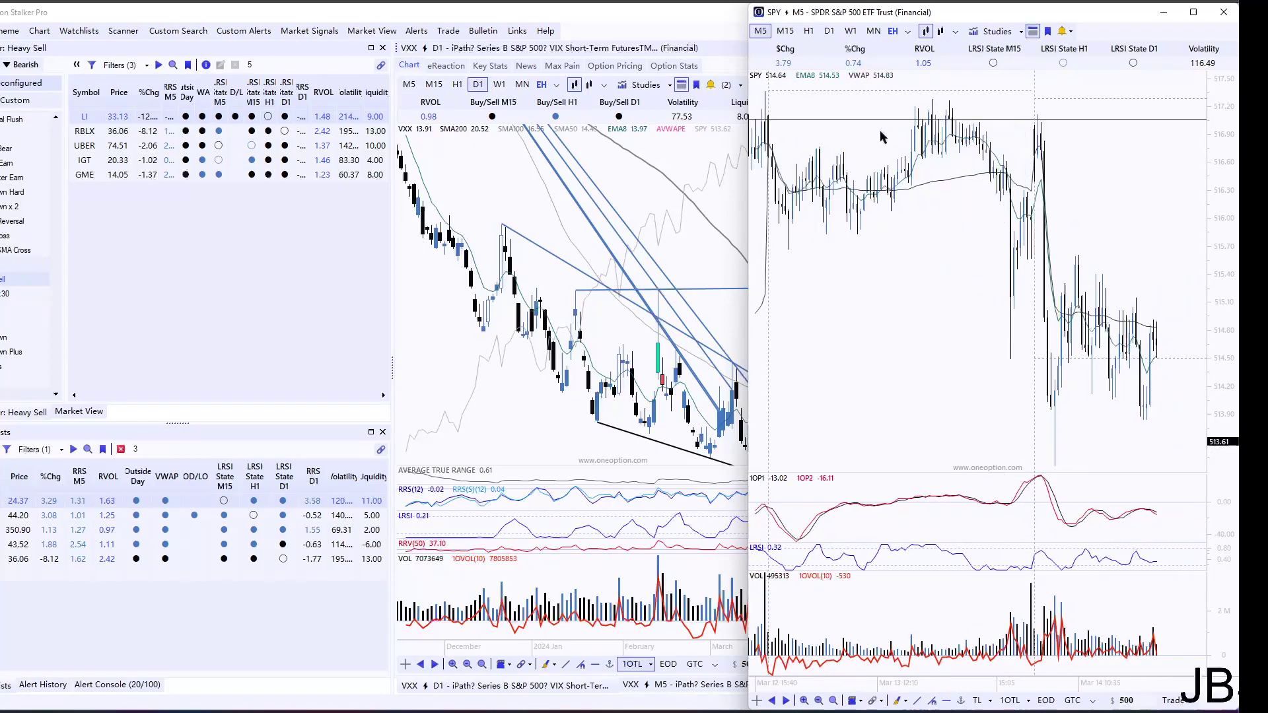
drag(879, 129, 675, 151)
drag(1088, 178, 862, 184)
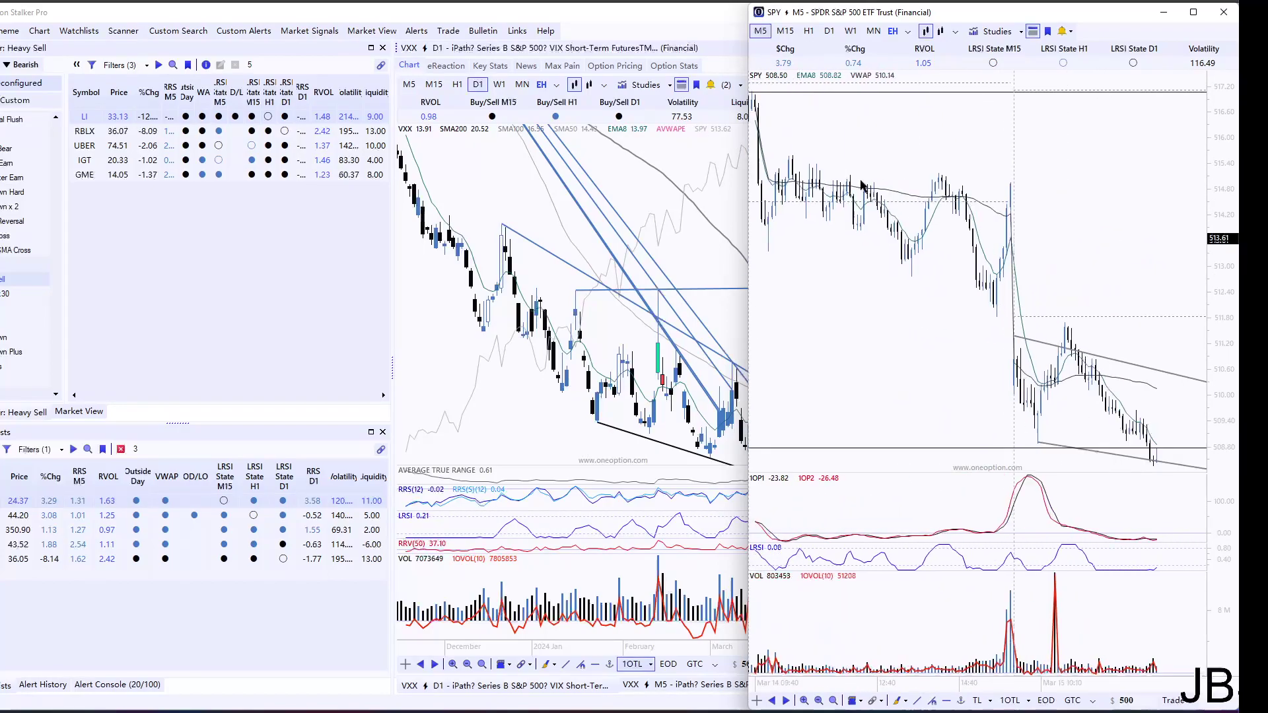
drag(1140, 180, 793, 191)
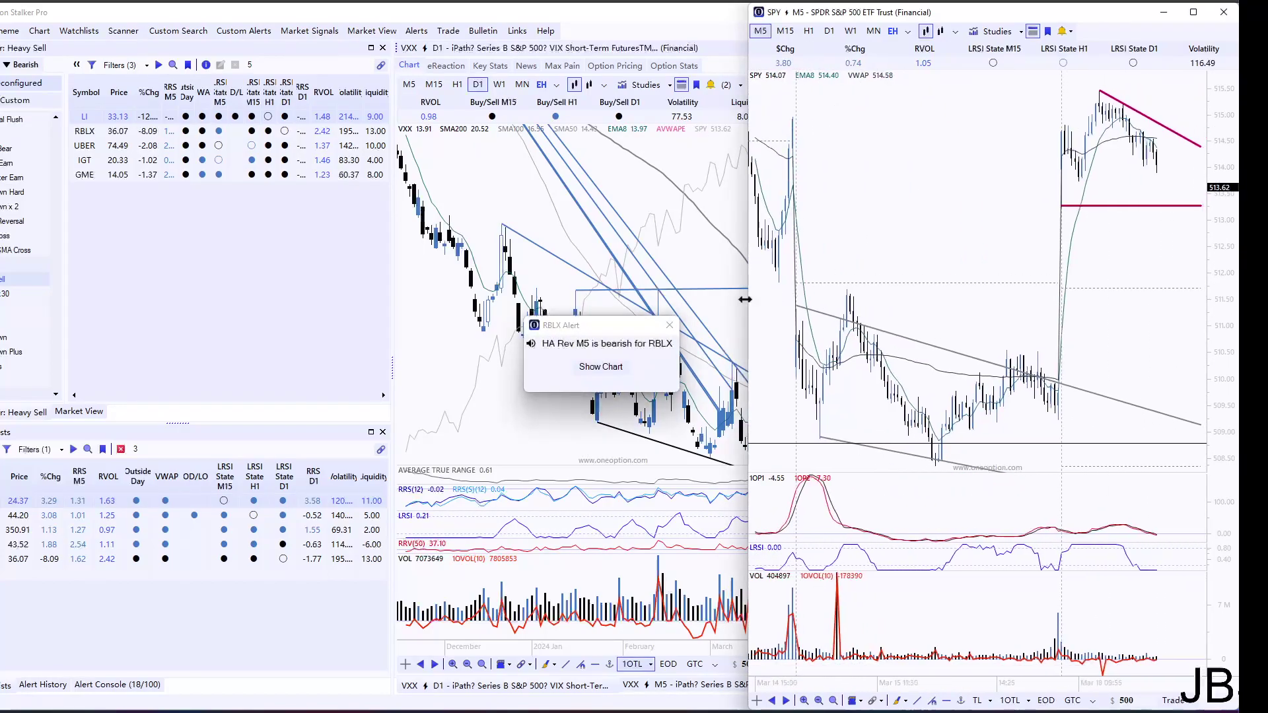
Dismiss the two RBLX alerts and examine SPY's five-minute candles from March 15 through the latest March 18 bar.
click(670, 325)
drag(1107, 247, 873, 267)
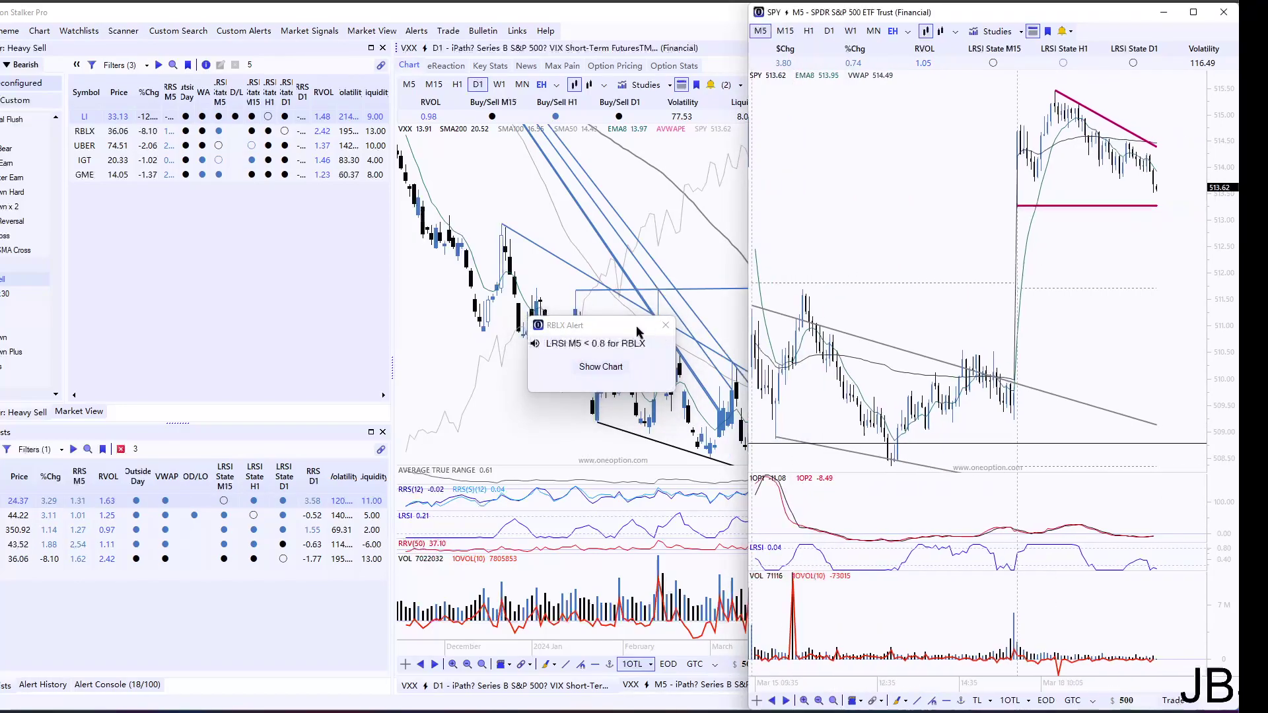
click(666, 325)
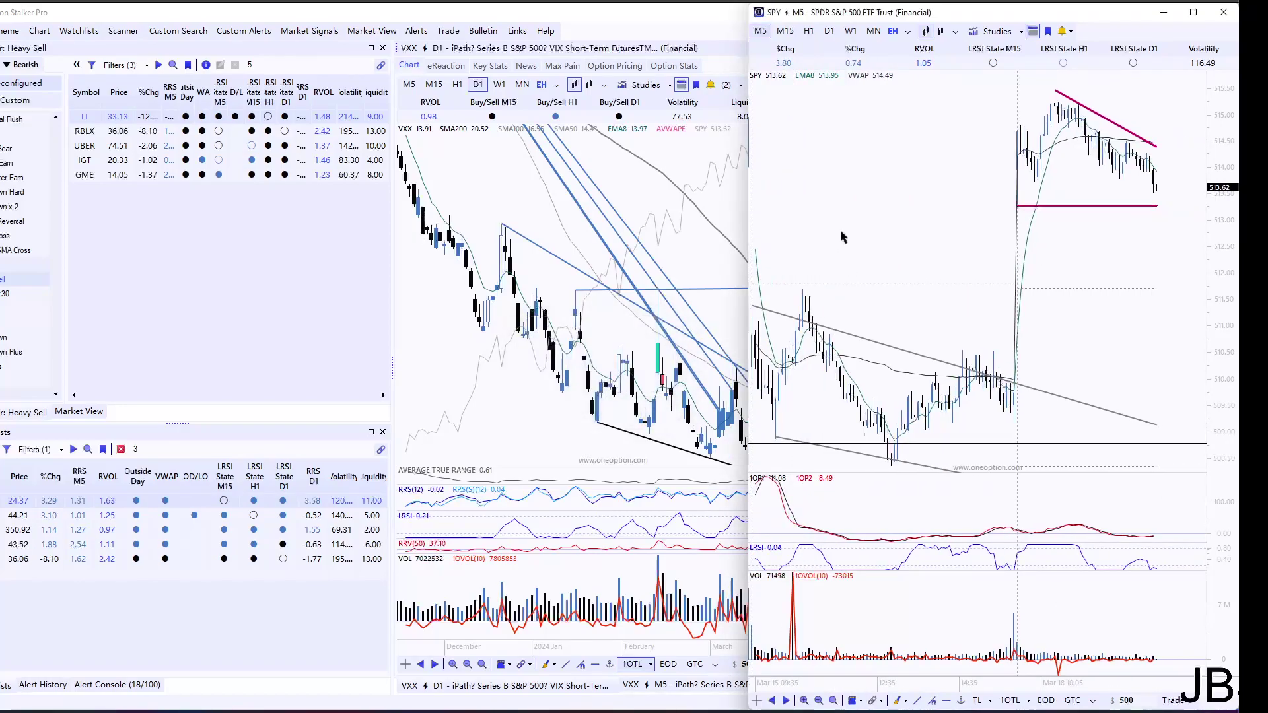
click(704, 241)
click(1112, 257)
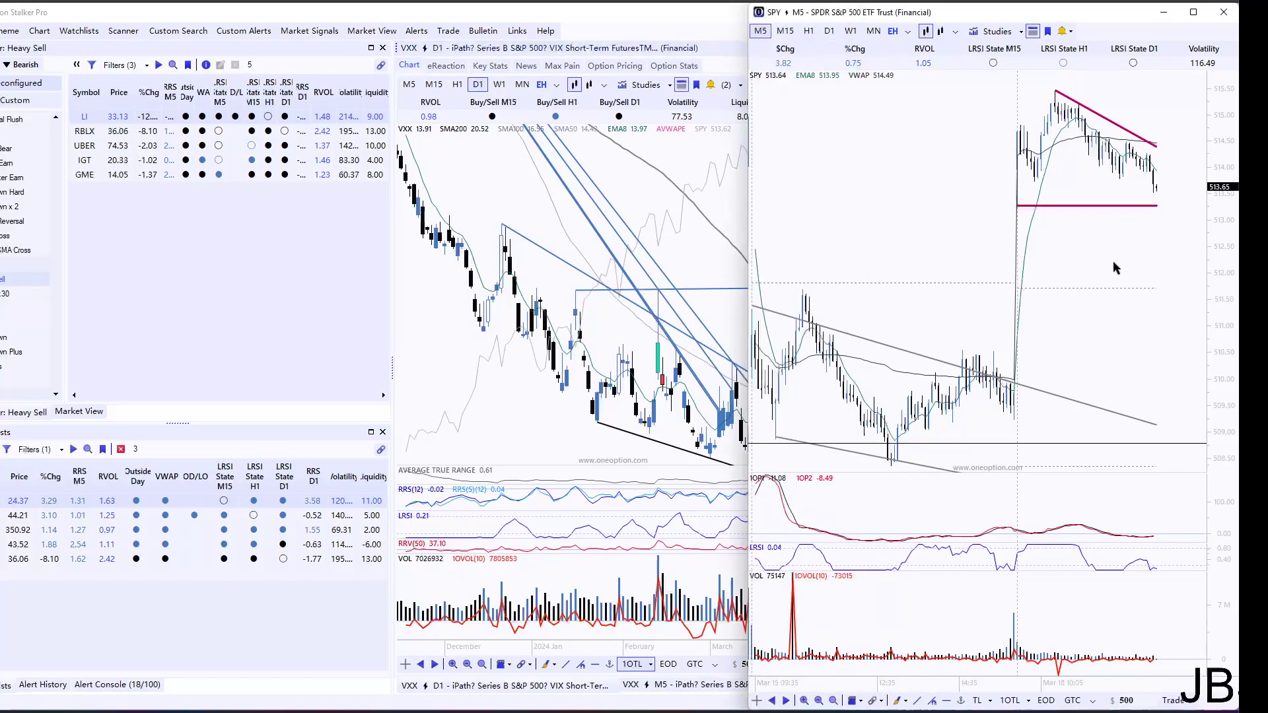
scroll(1113, 267, up, 2)
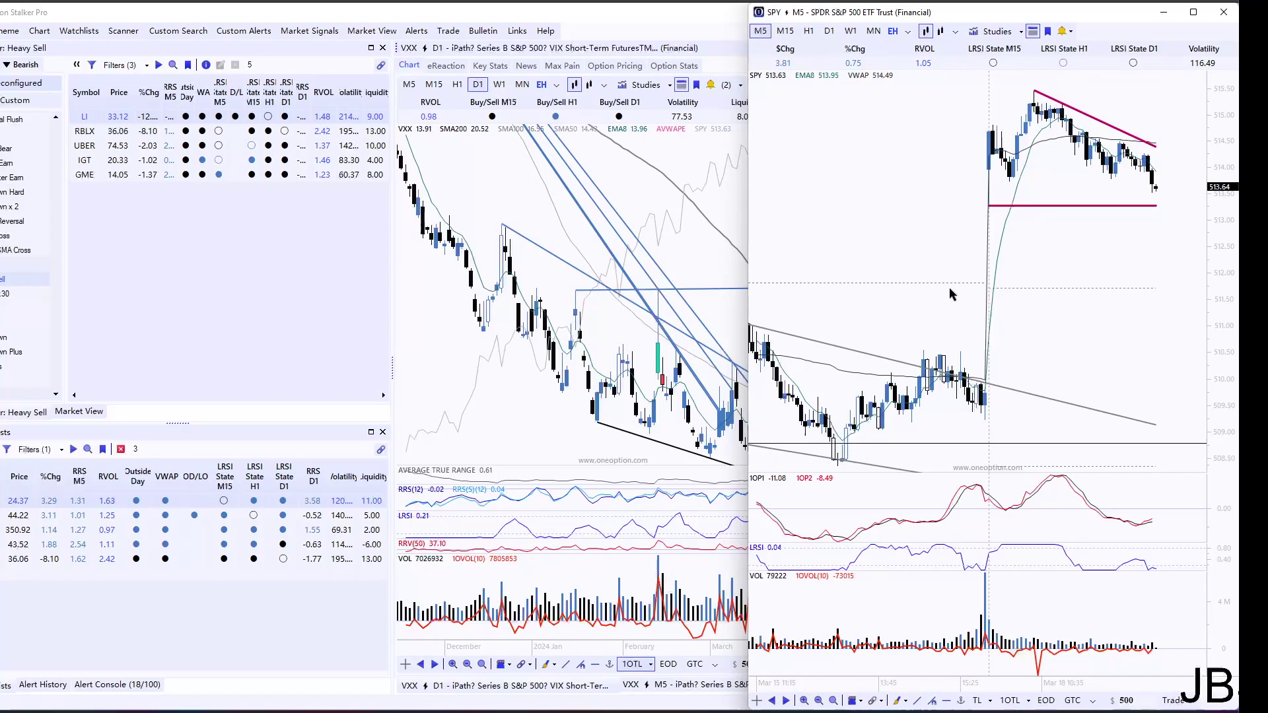
Load GPS (Gap) in place of VXX on the daily (D1) chart.
click(491, 410)
text(GPS)
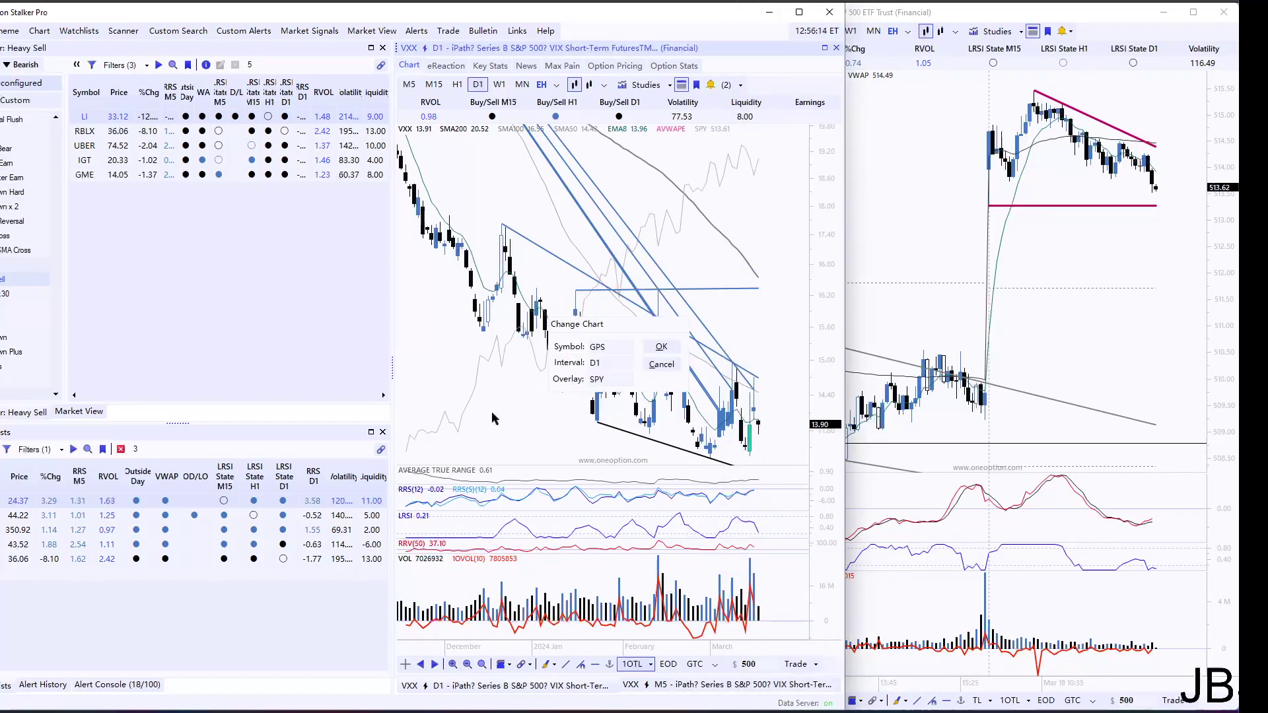
key(Return)
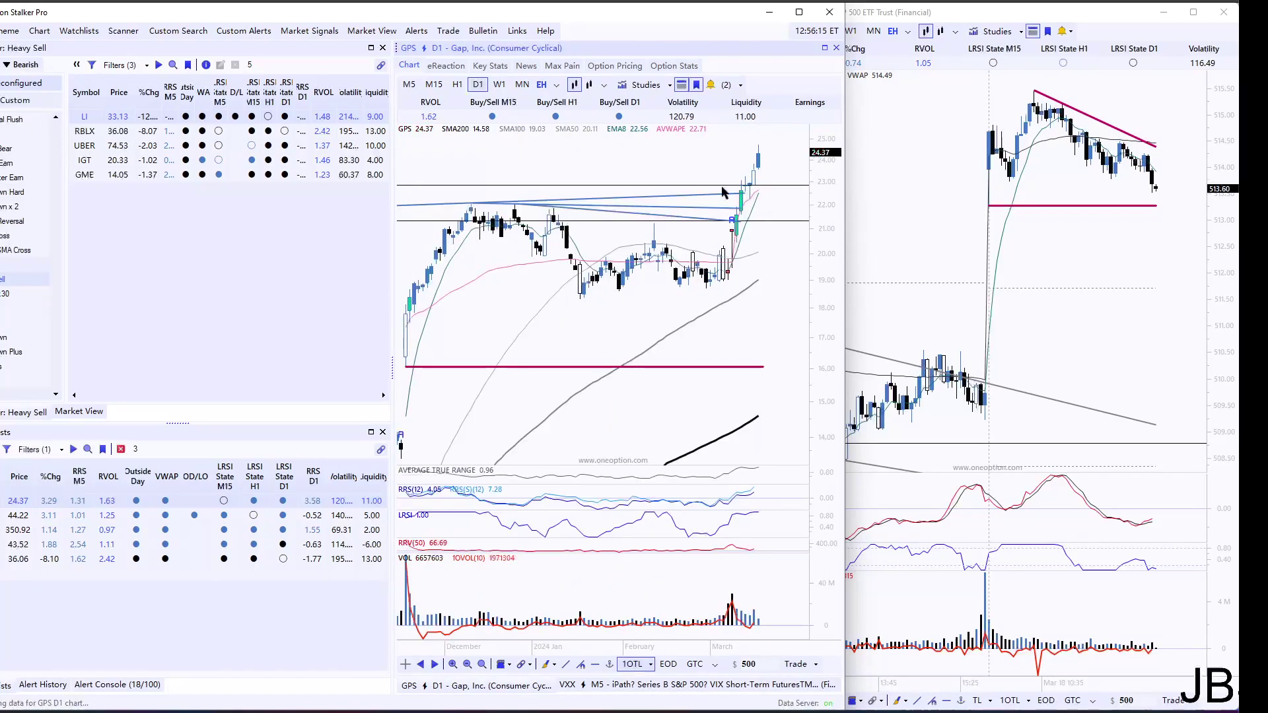
Switch the Gap chart to monthly (MN) and draw a horizontal line across its two earlier major peaks.
scroll(778, 159, up, 2)
scroll(778, 160, up, 1)
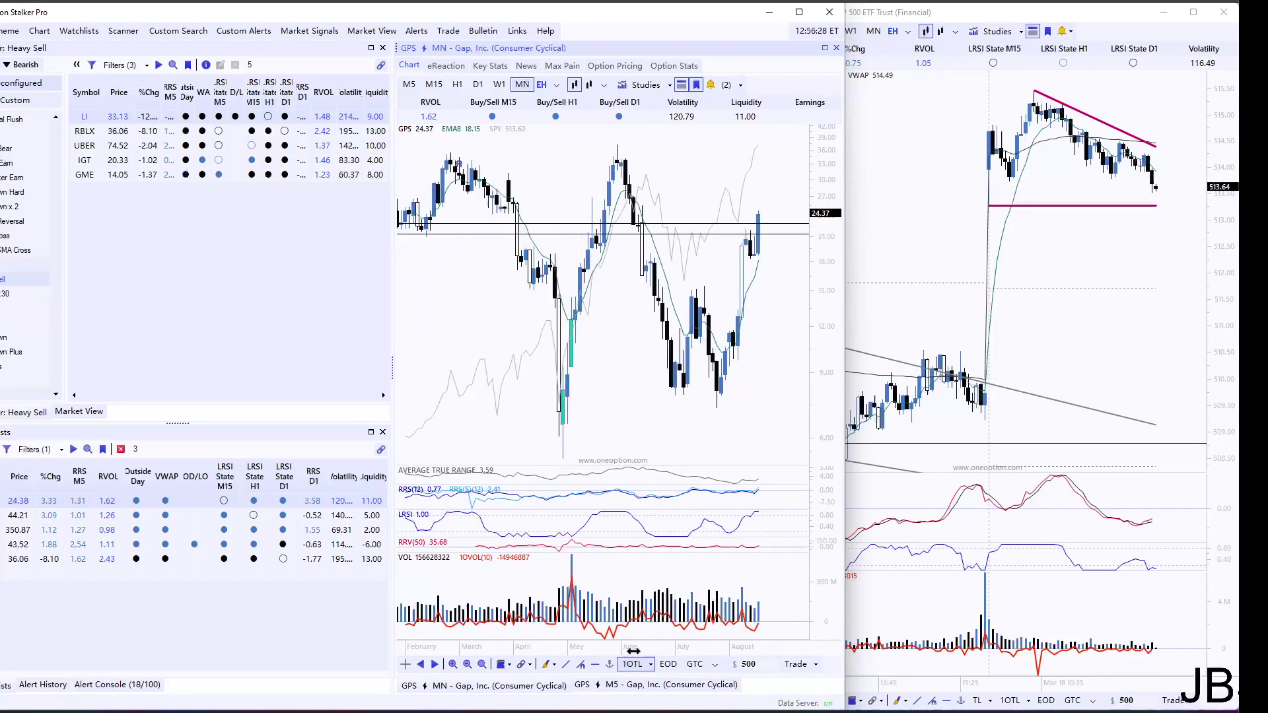
click(595, 664)
click(480, 157)
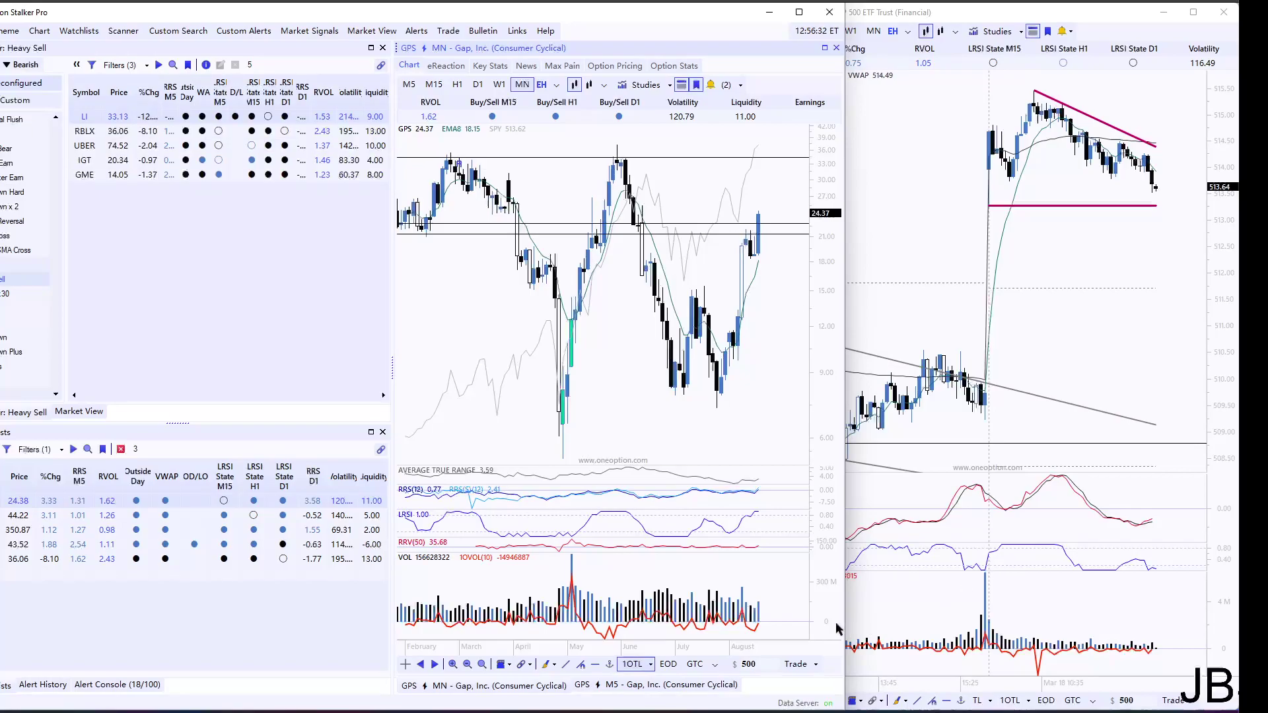
Return Gap to the daily (D1) chart to inspect its March rally, and view its recent sessions on the 15-minute (M15) chart.
click(496, 84)
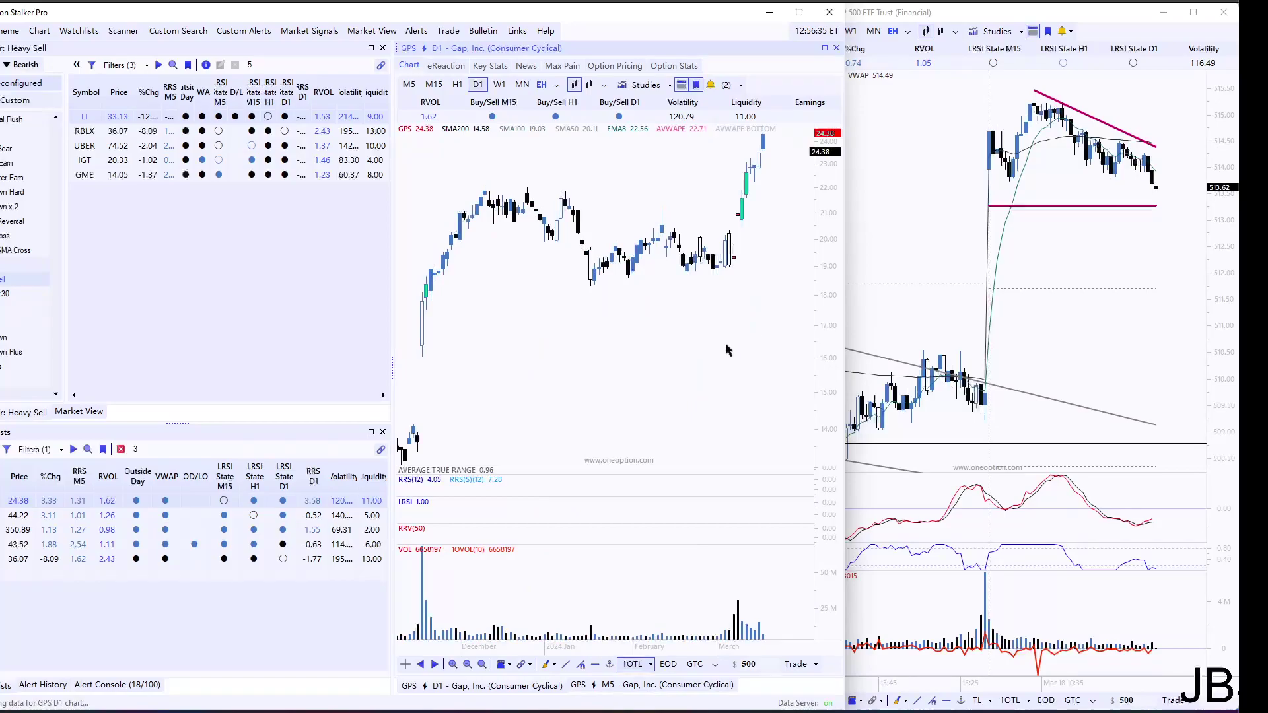
scroll(627, 242, up, 3)
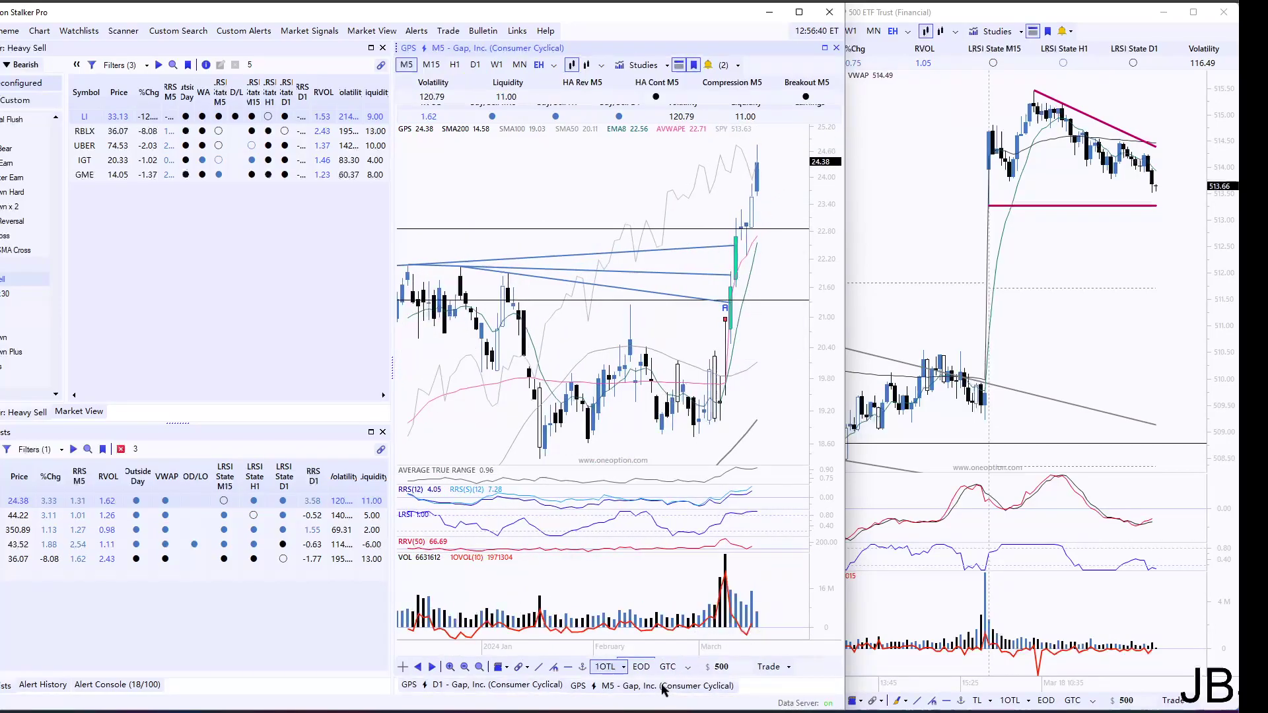
click(429, 68)
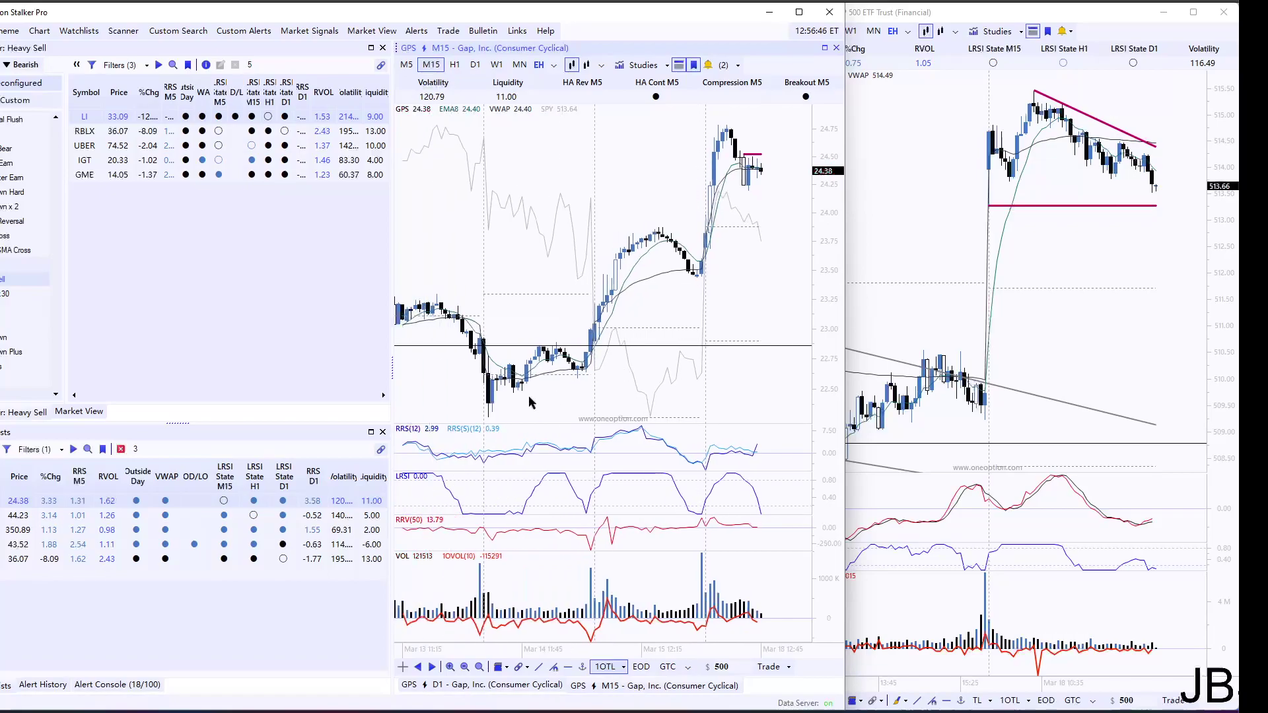
scroll(528, 395, down, 2)
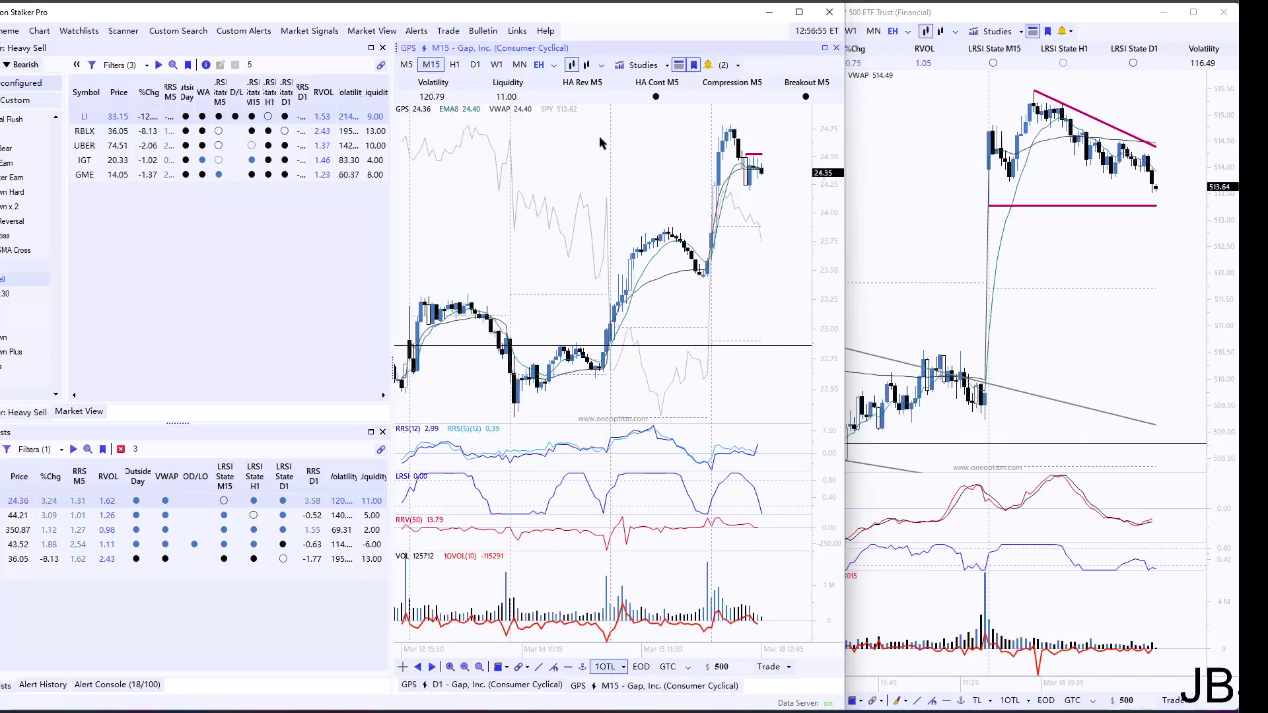
Switch the Gap chart to the five-minute (M5) timeframe and compare its current session with SPY's.
click(406, 65)
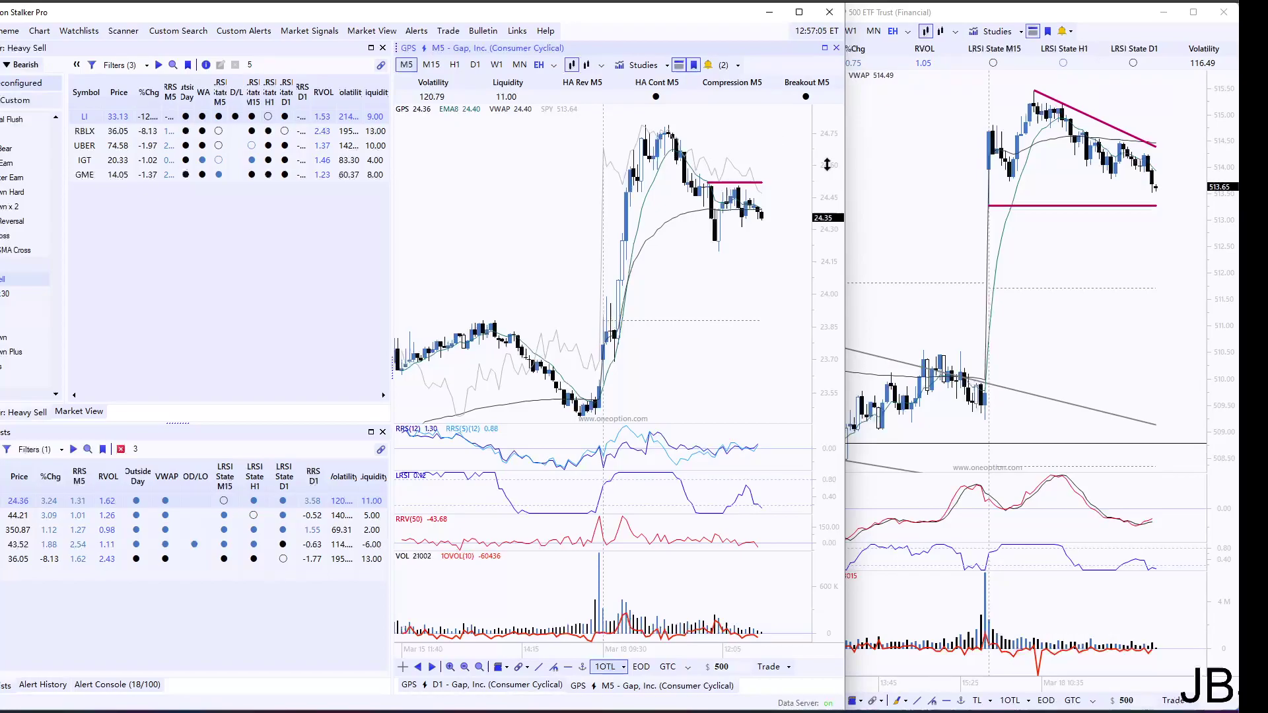
click(891, 165)
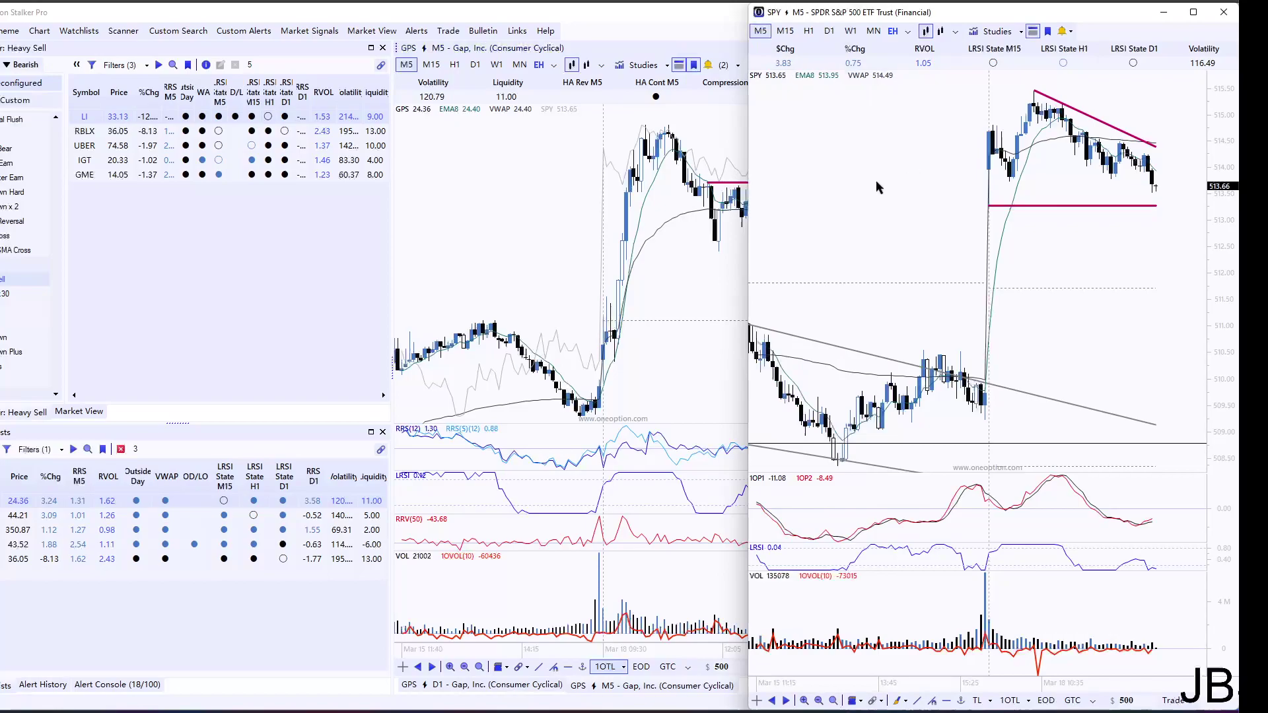
click(719, 288)
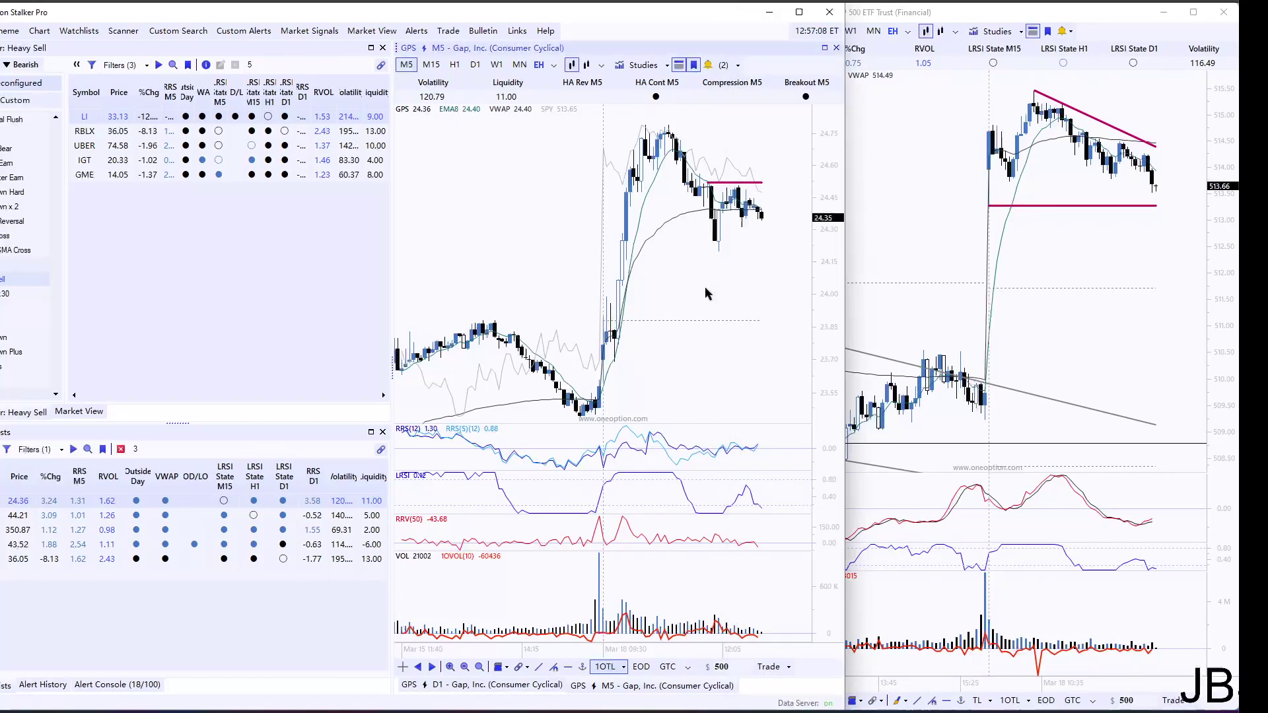
click(923, 227)
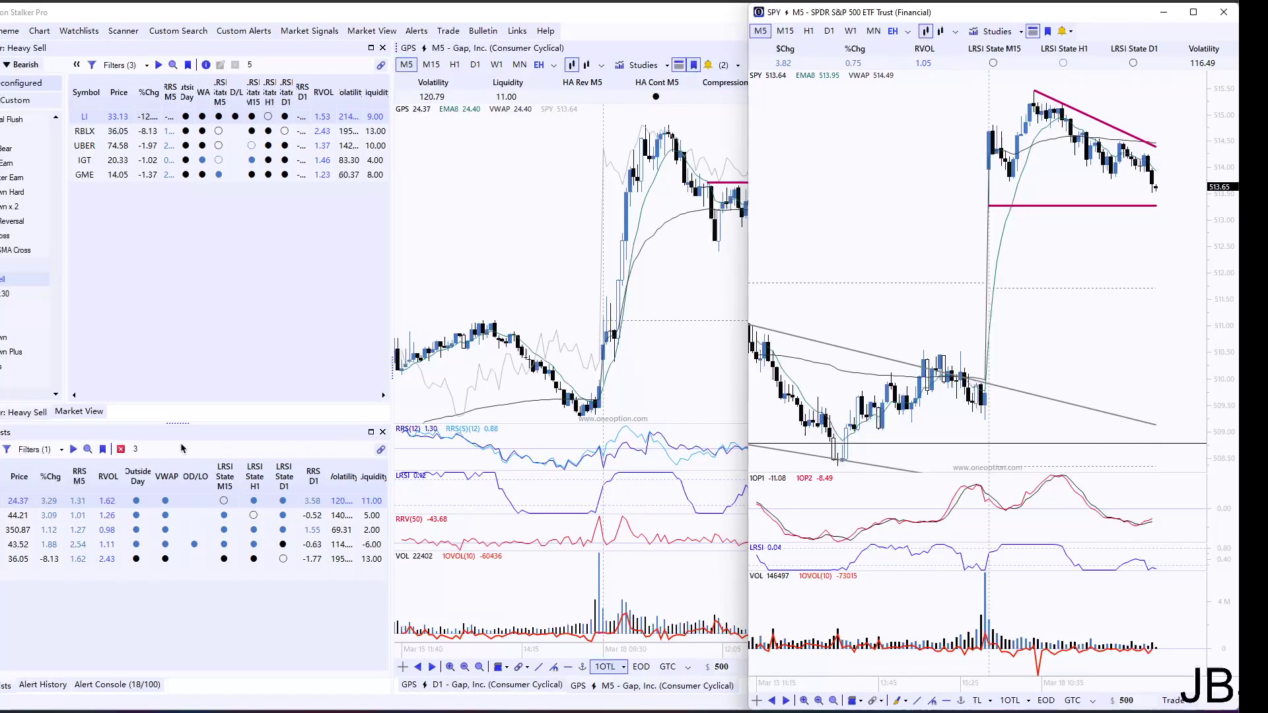
Load TLT in place of Gap on the daily (D1) chart and examine its trend lines from December through March.
click(36, 450)
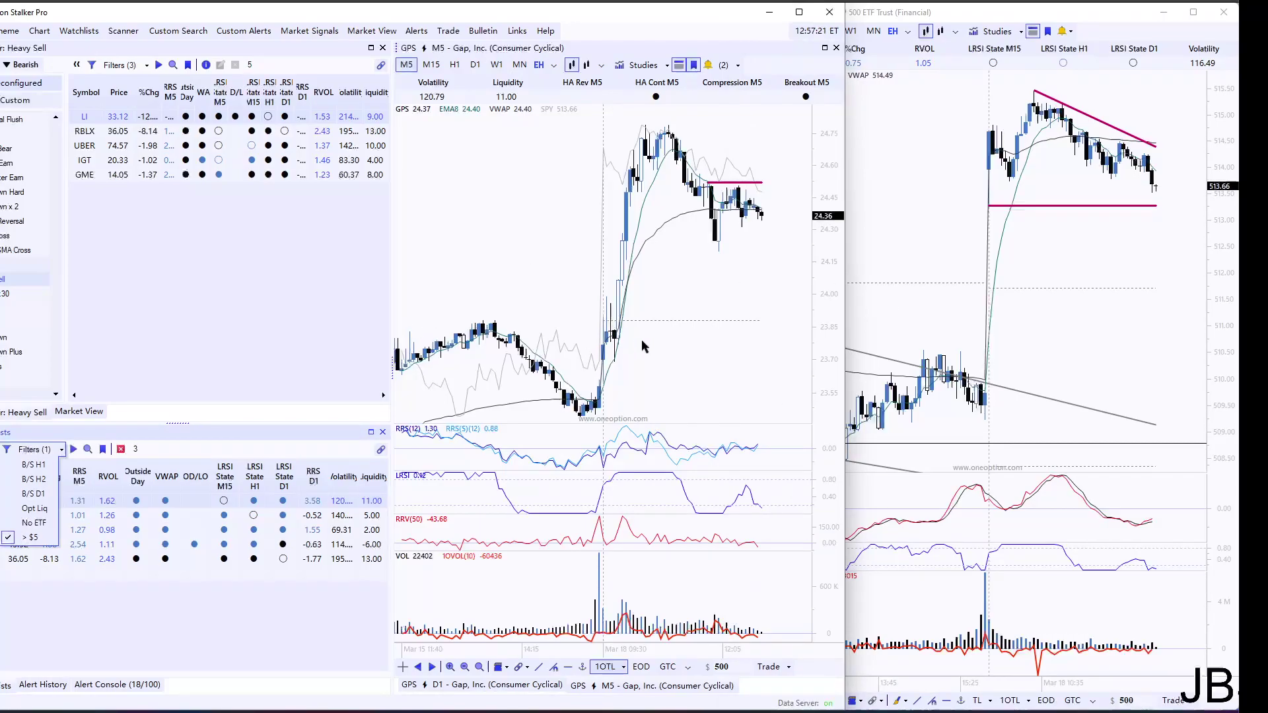
click(544, 687)
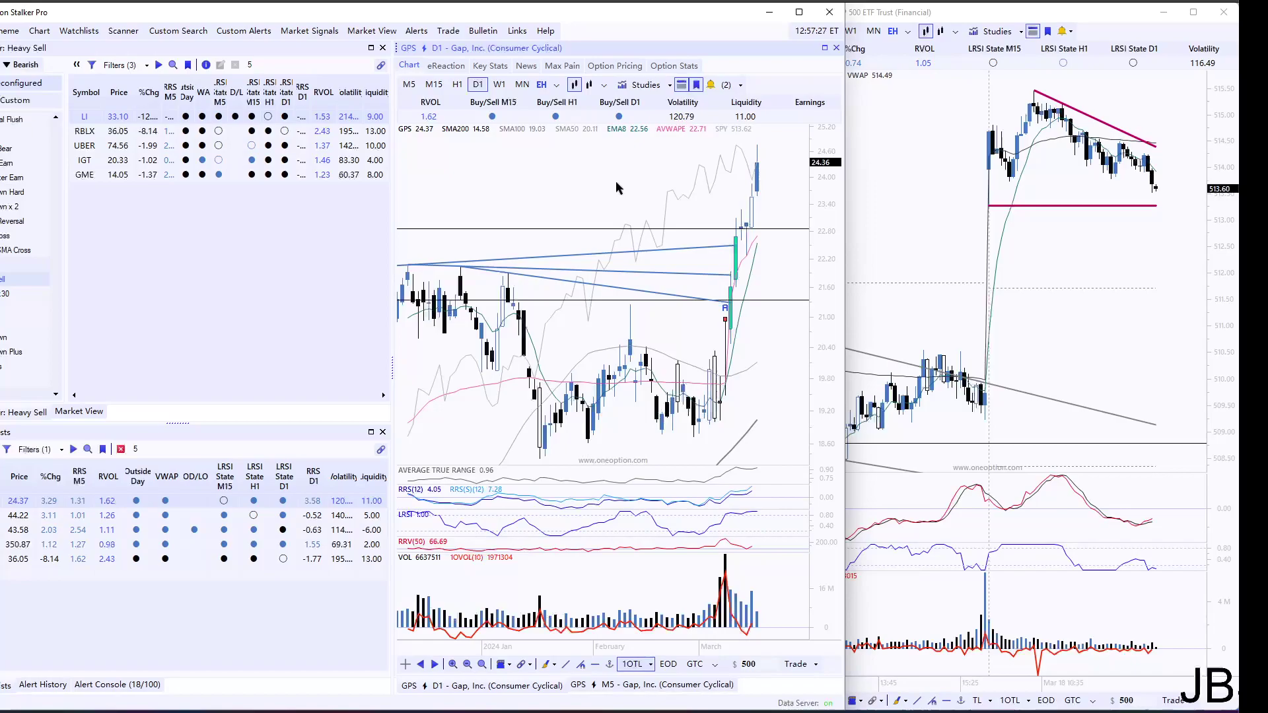
text(TLT)
key(Return)
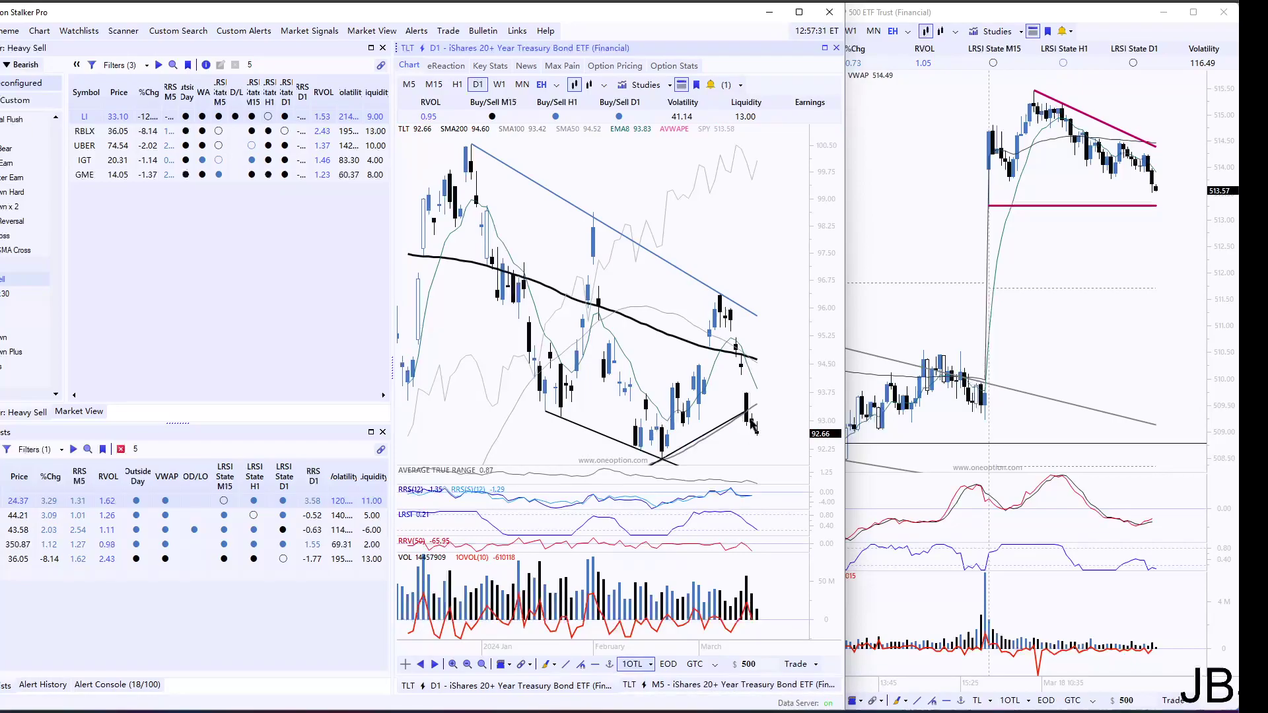
scroll(752, 436, down, 2)
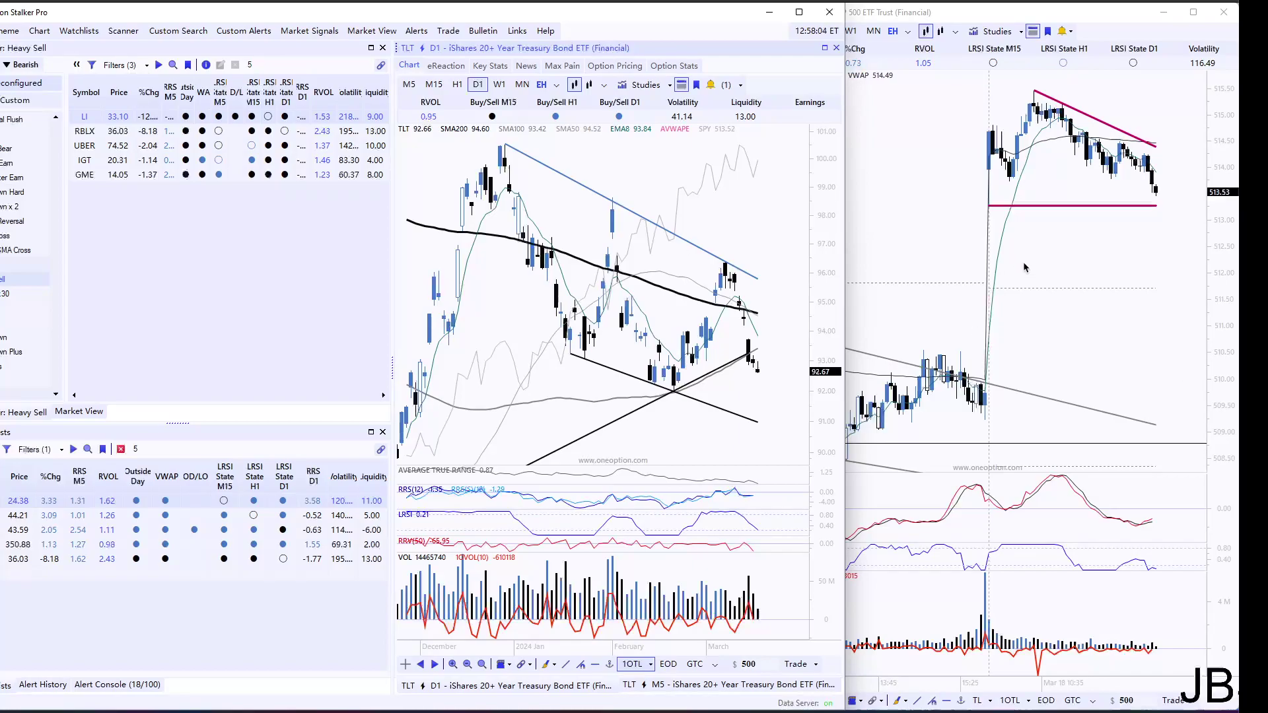
Compare TLT's daily chart with SPY's five-minute chart, dismissing the RTX price alert, and examine SPY's current session around the magenta lines.
click(999, 215)
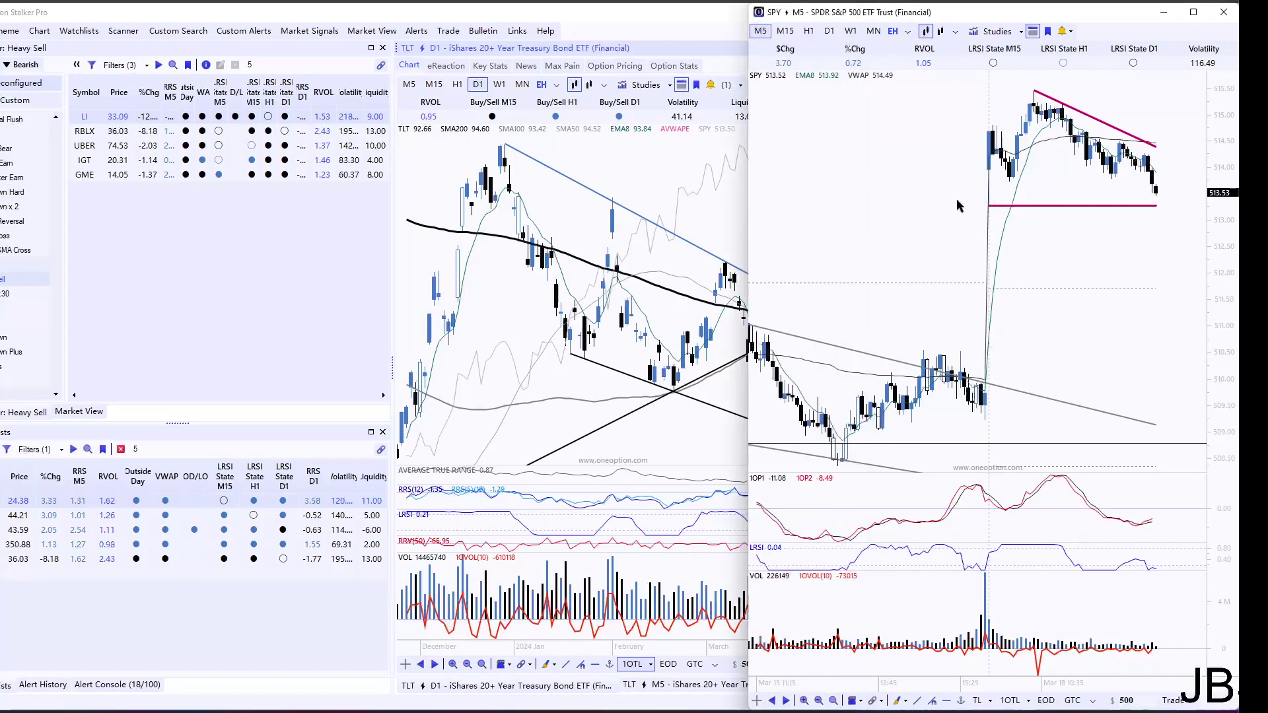
mouse_move(989, 403)
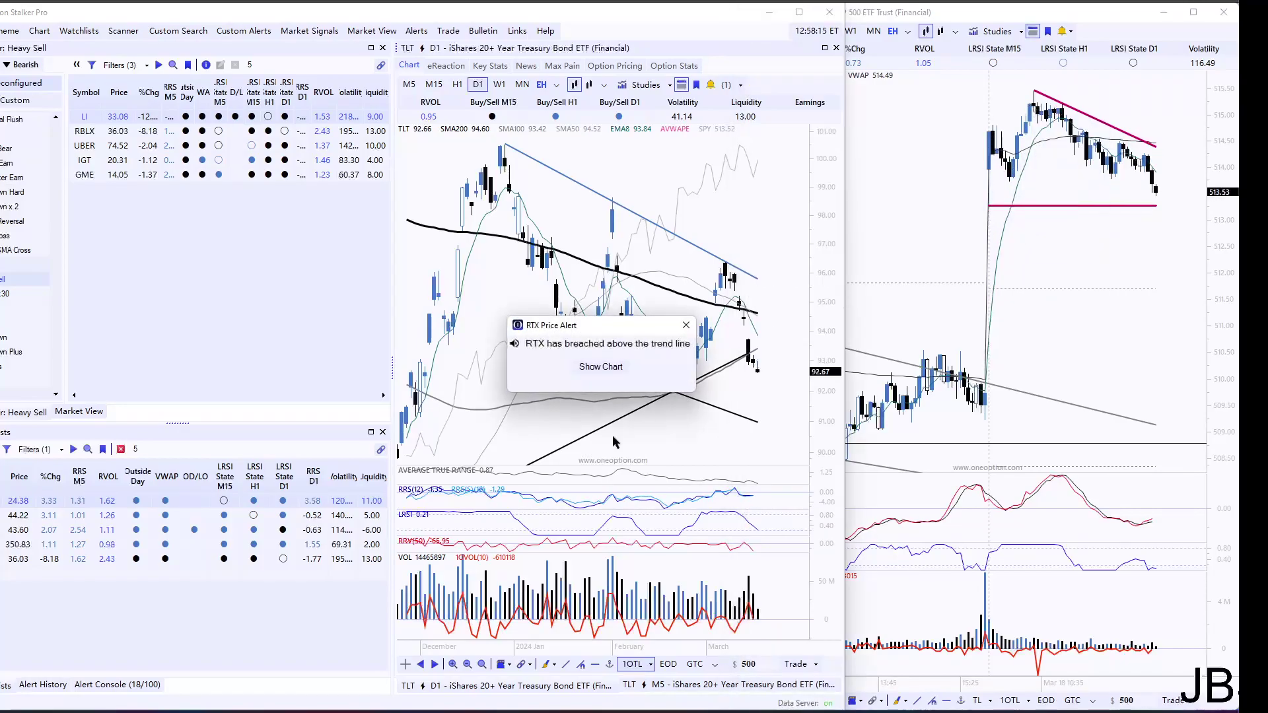
click(686, 325)
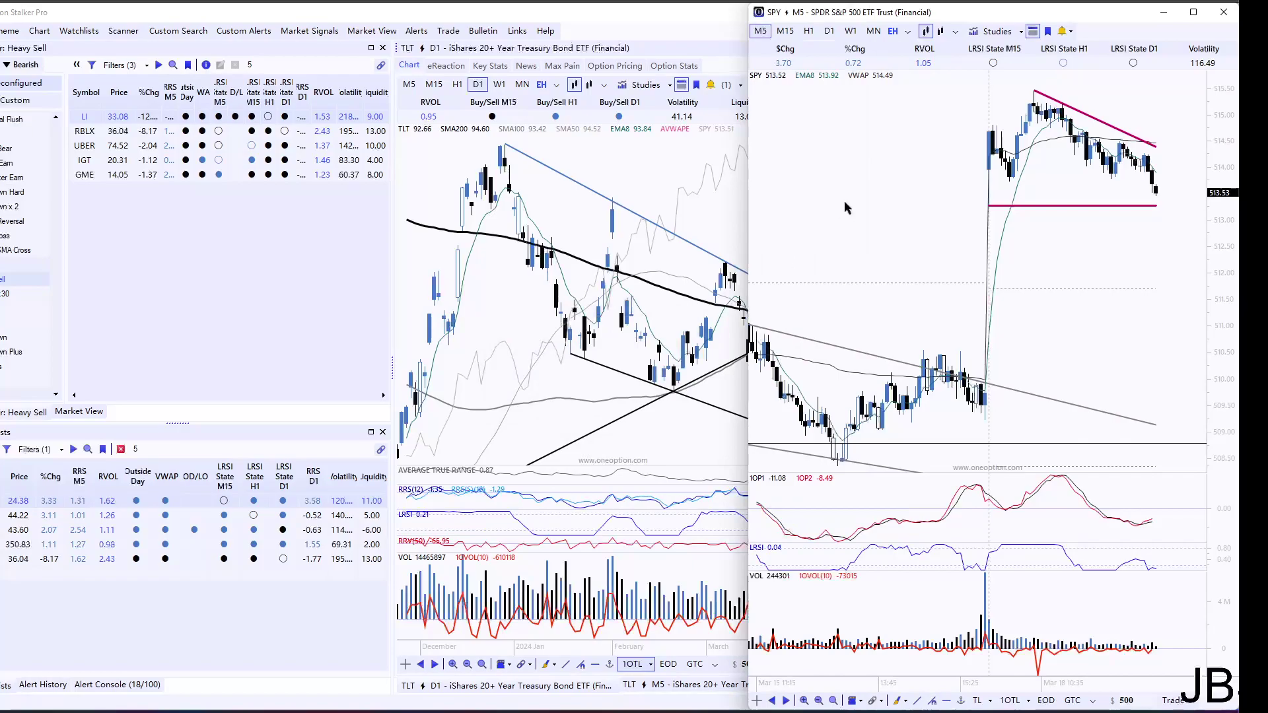
click(687, 185)
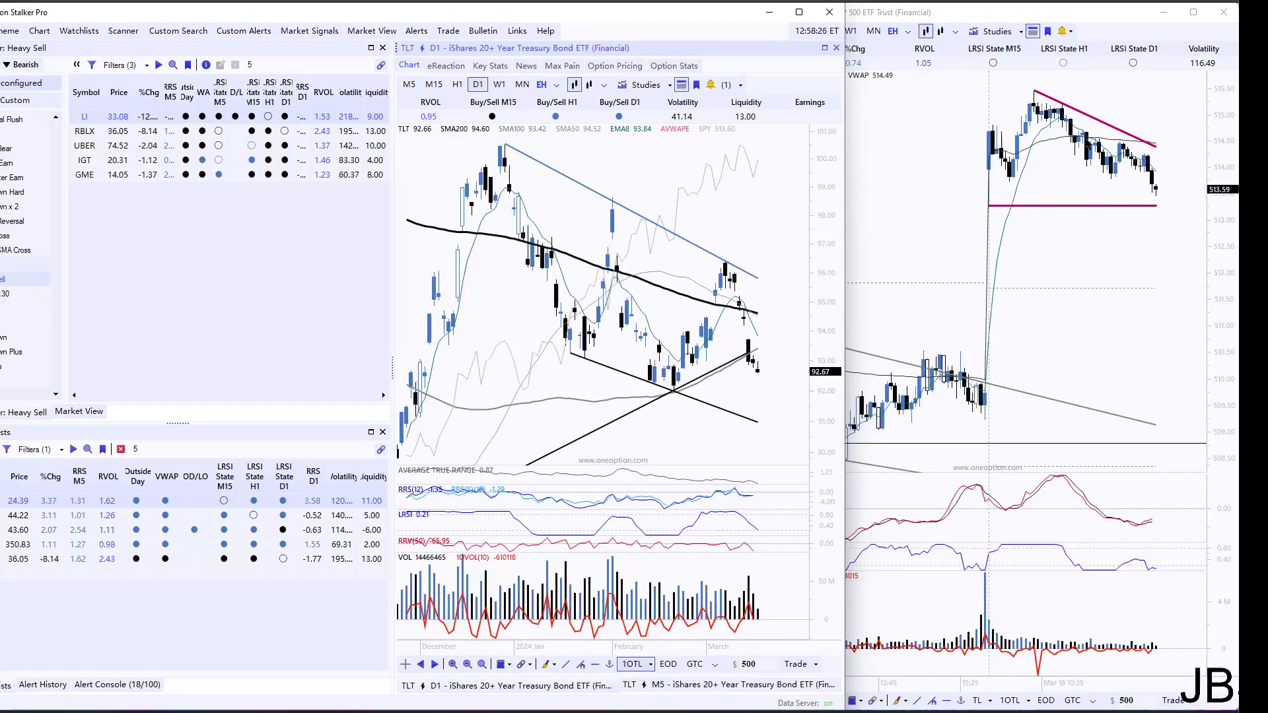
click(1037, 162)
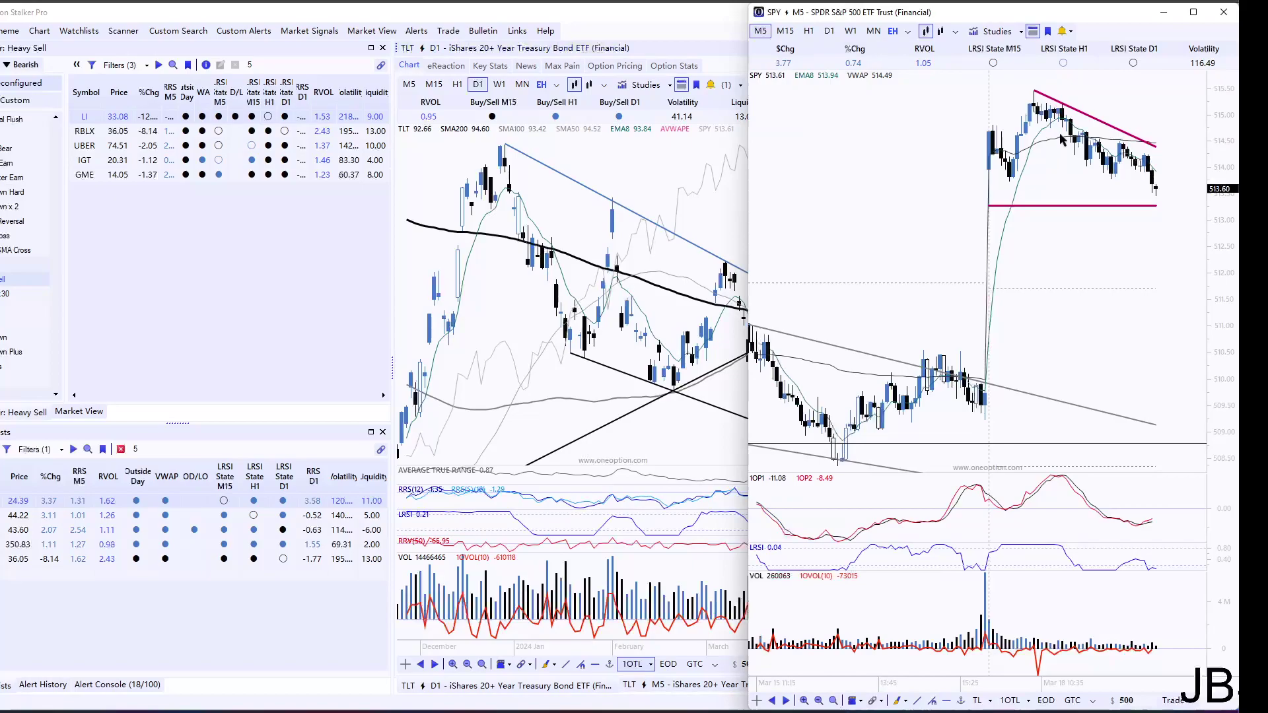
mouse_move(1071, 137)
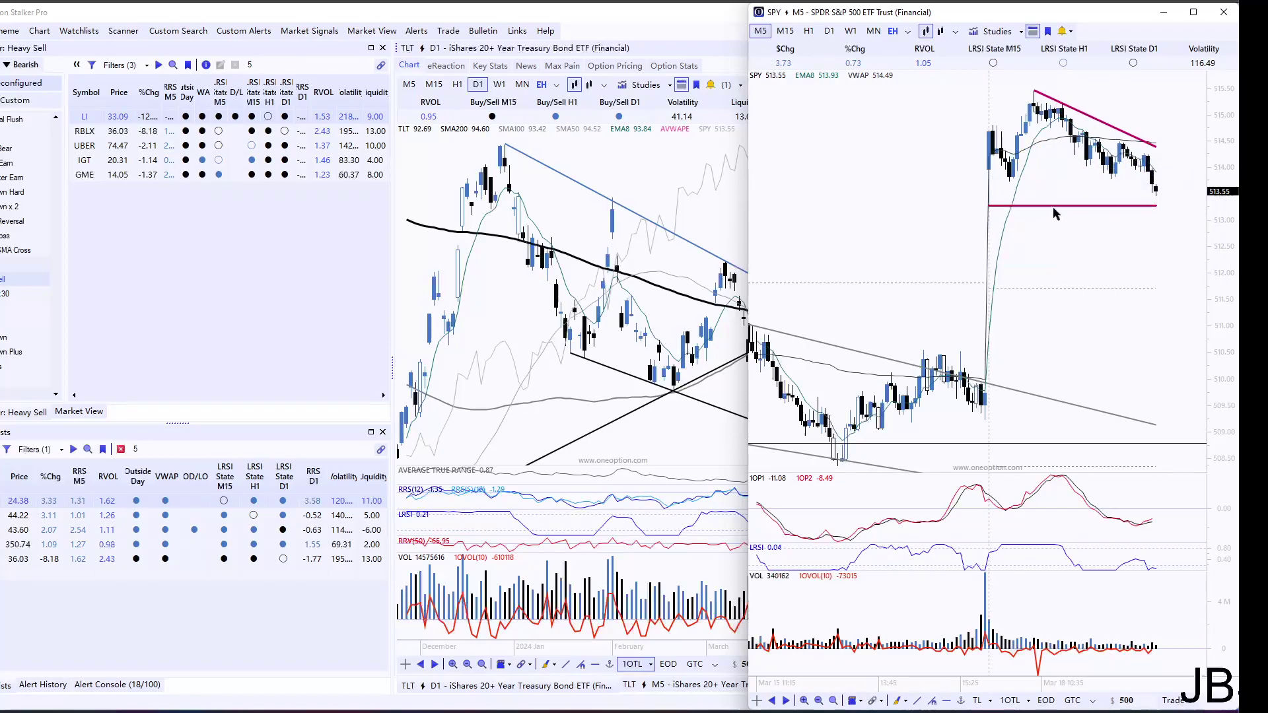
Examine SPY's five-minute pullback between its two magenta lines alongside TLT's latest daily candles.
mouse_move(987, 198)
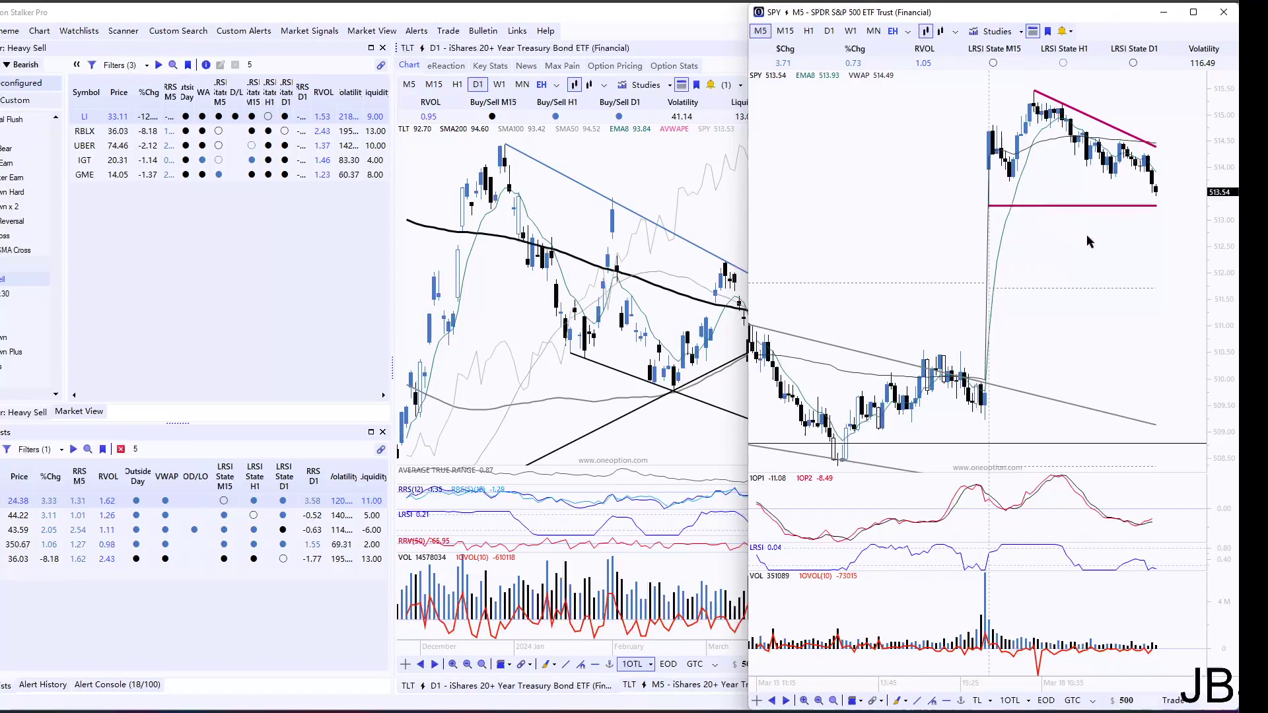
scroll(1088, 237, down, 1)
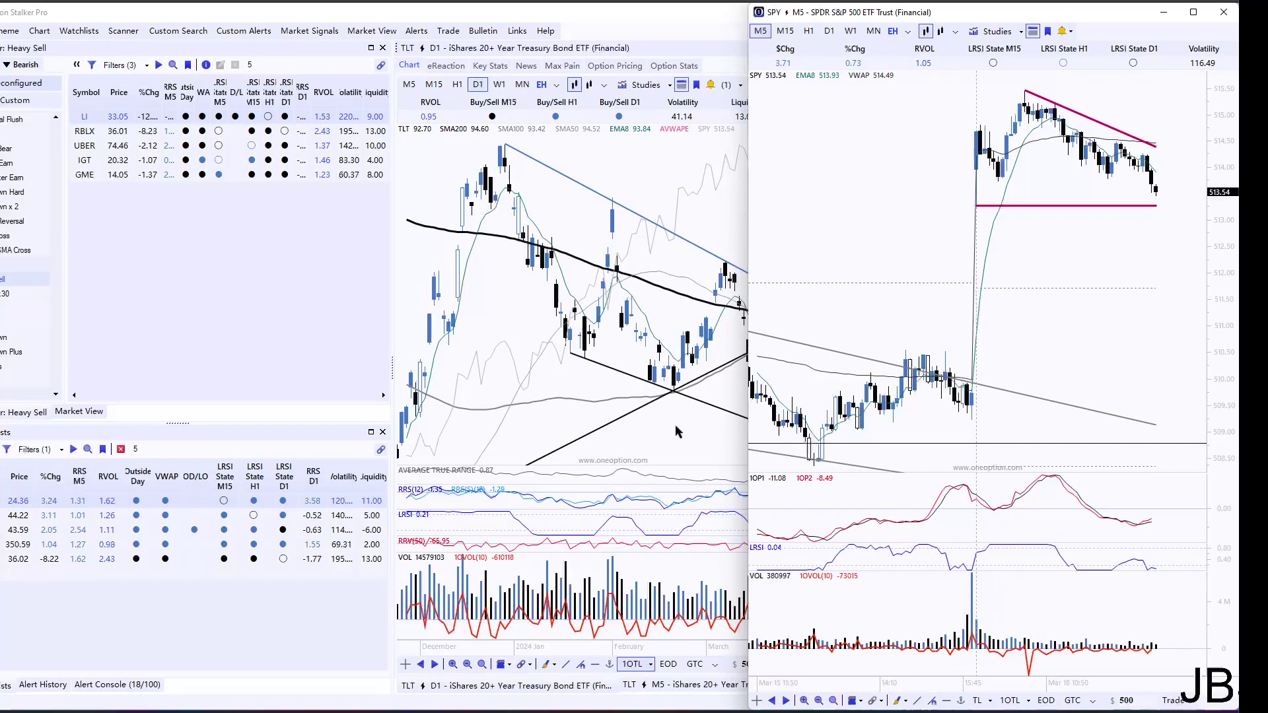
click(698, 217)
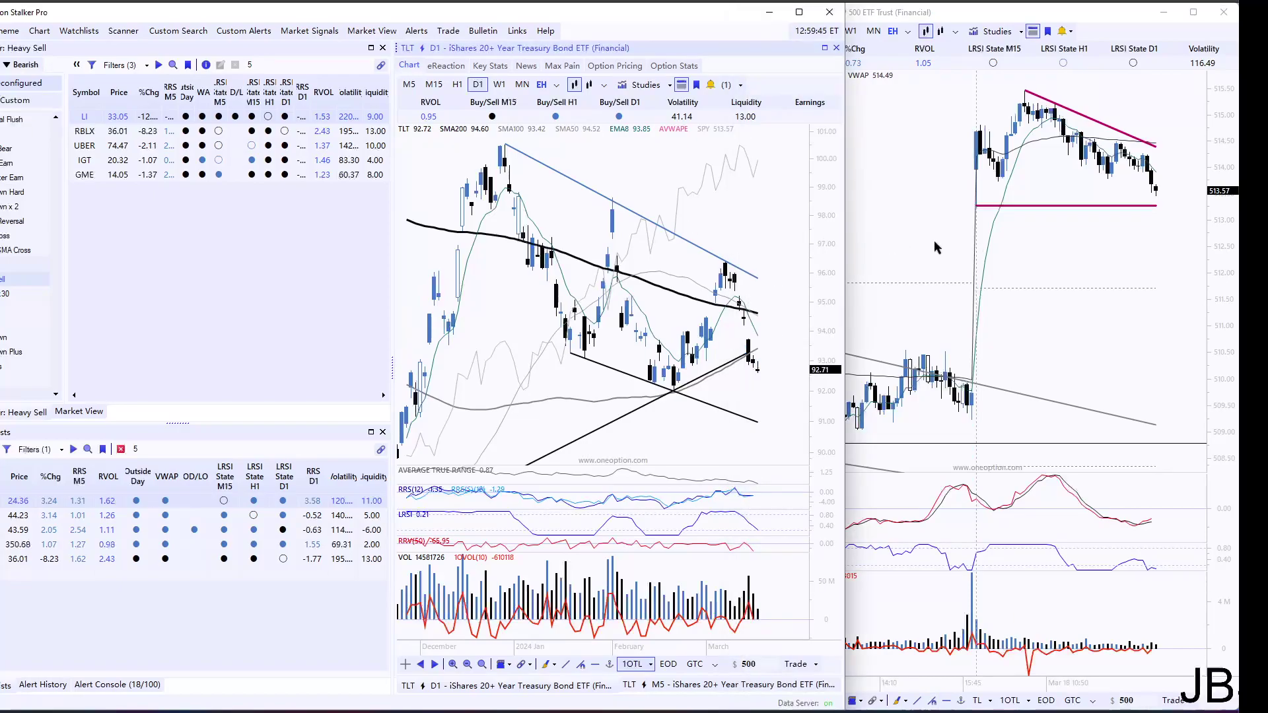
click(1128, 231)
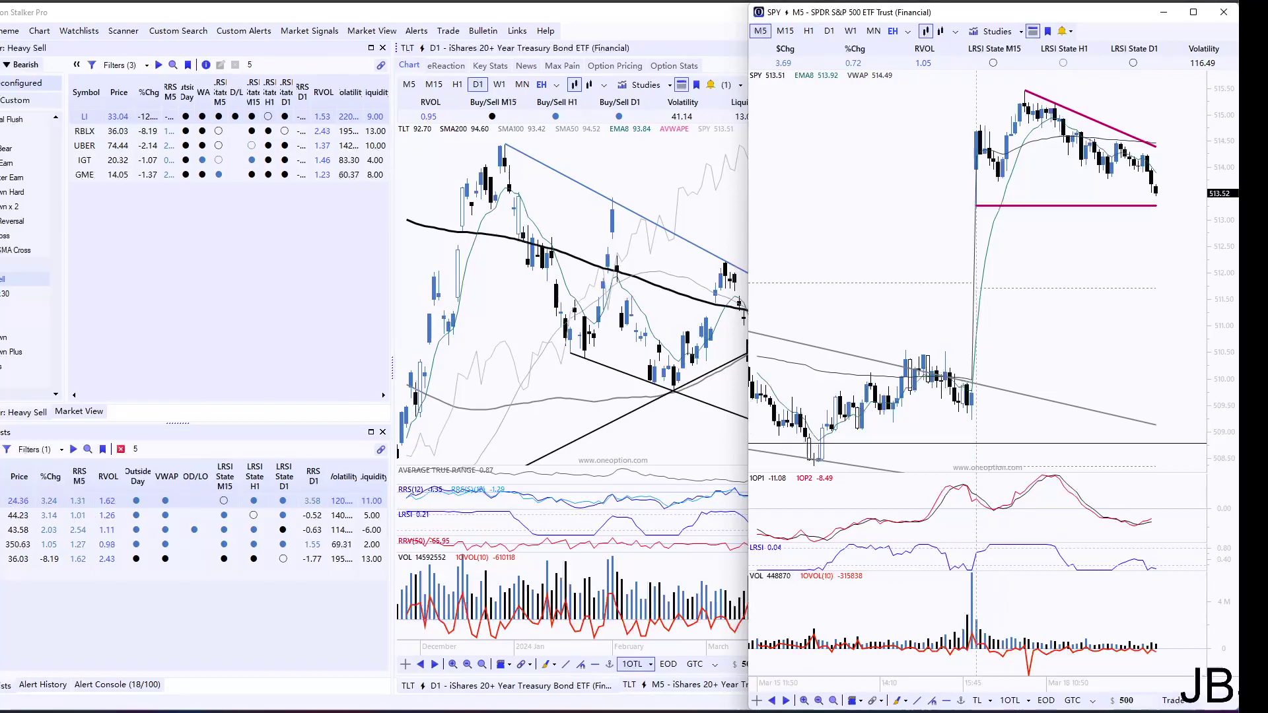
Load MGM from the watchlist and delete the two rising trend lines from its five-minute (M5) chart.
click(53, 515)
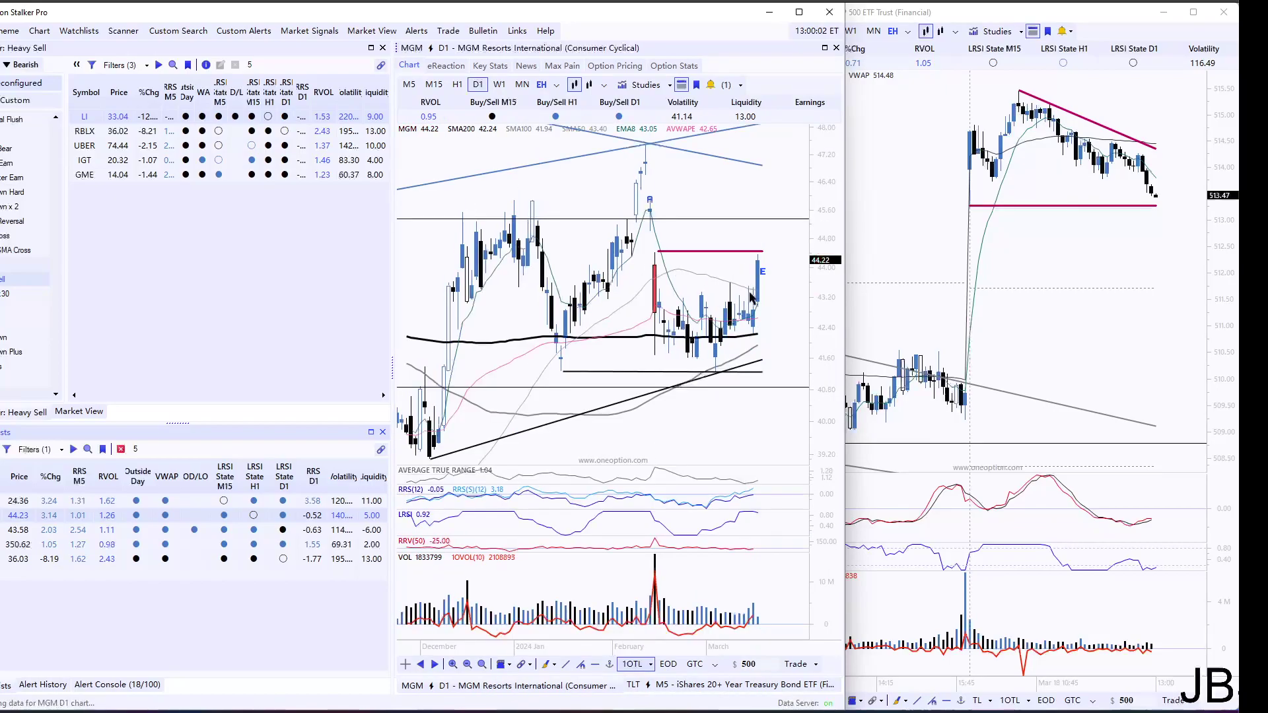
click(649, 687)
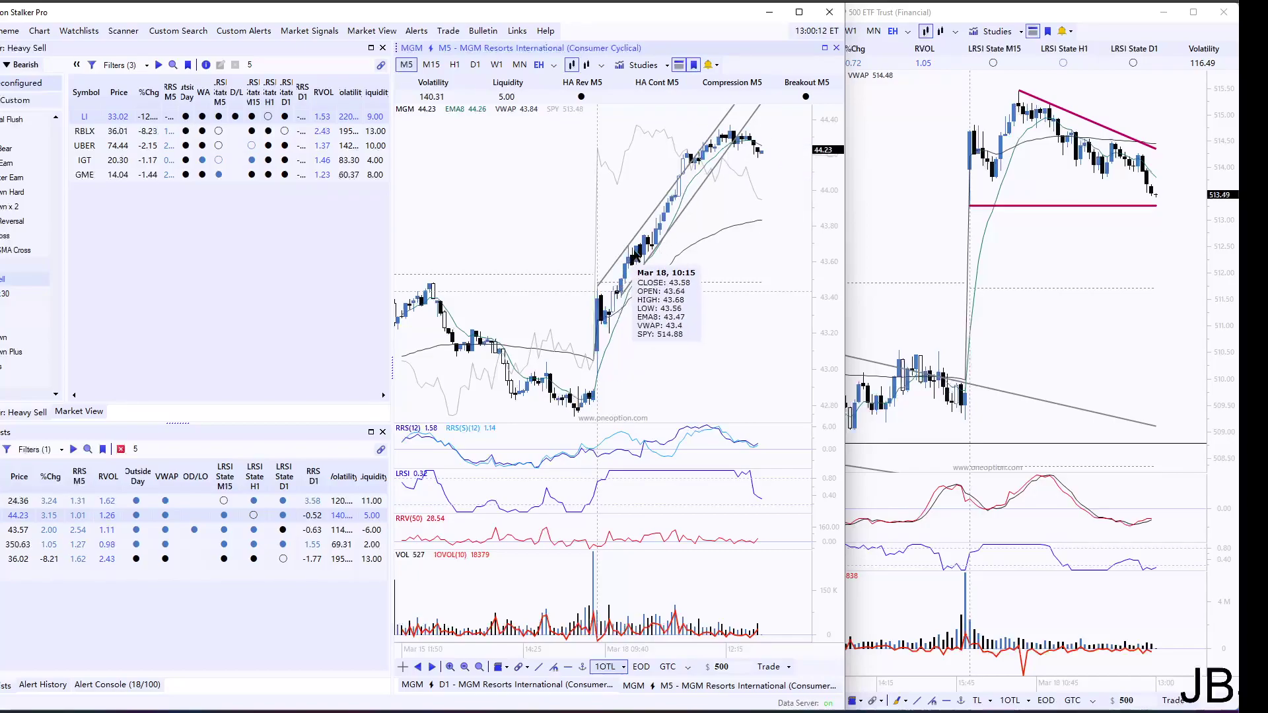
right_click(671, 189)
click(704, 225)
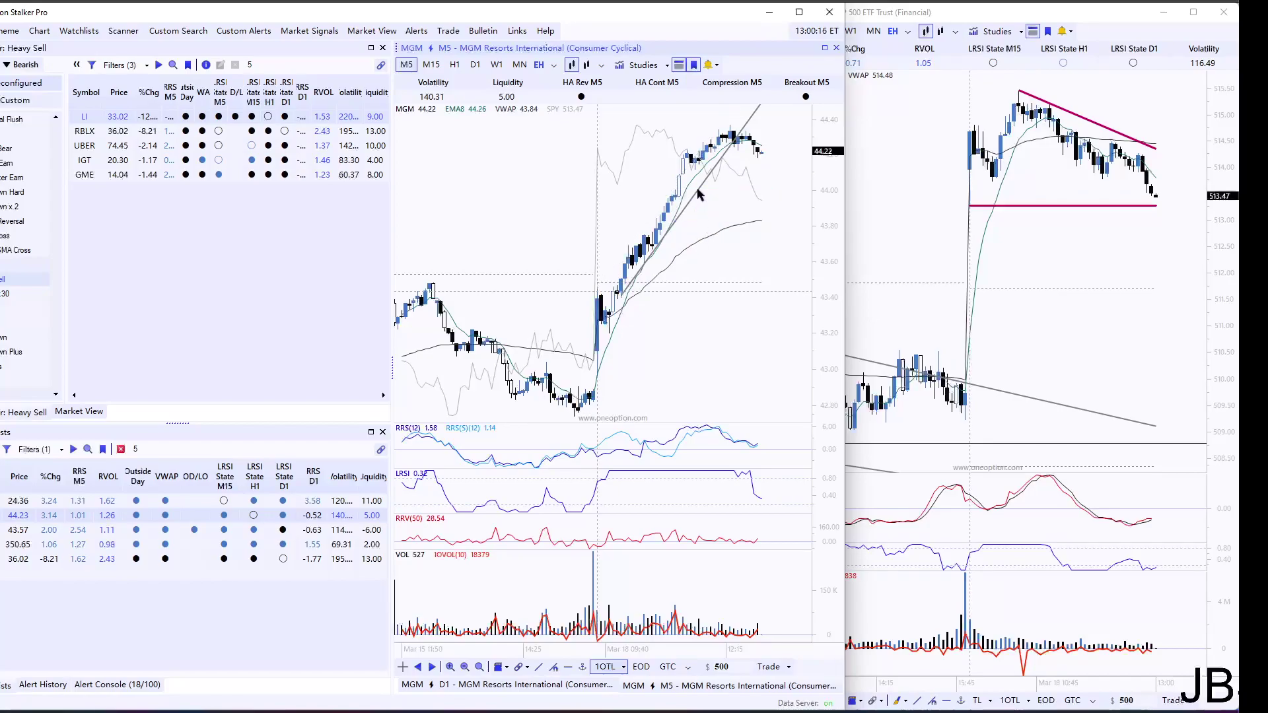
right_click(698, 190)
click(715, 227)
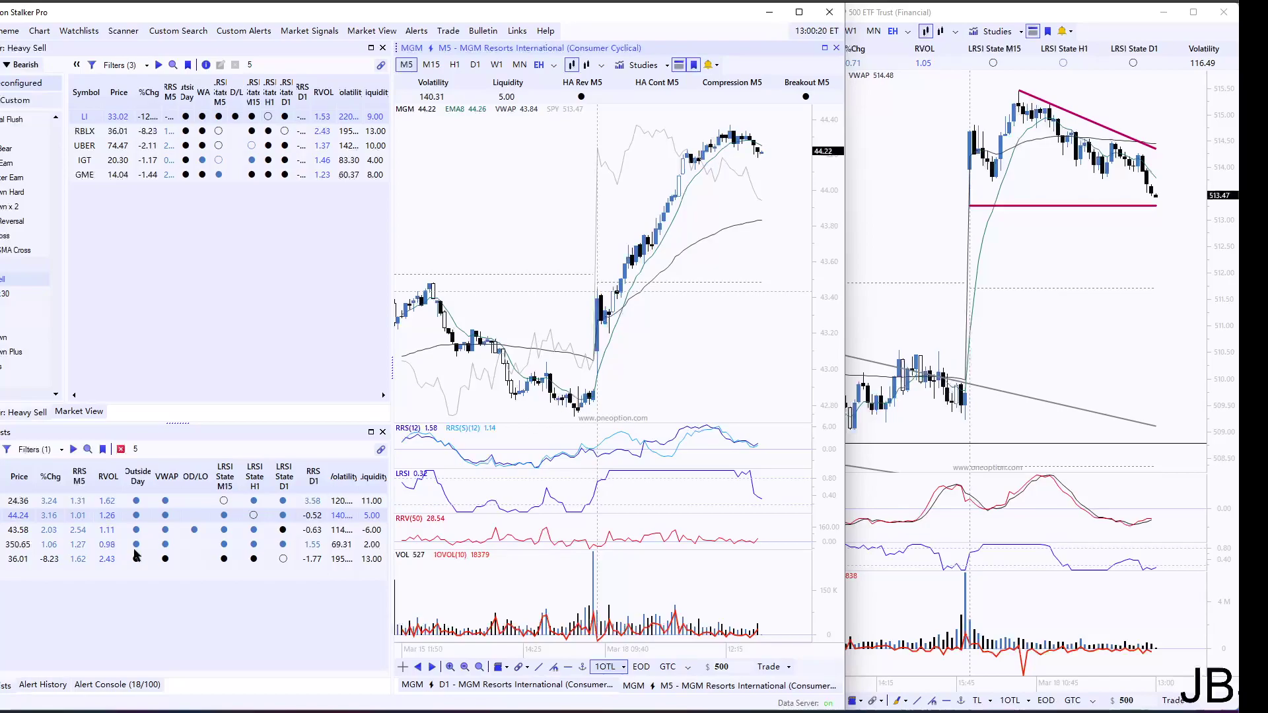
Load CPB from the watchlist and review its current session on the five-minute chart and its daily (D1) chart.
click(106, 529)
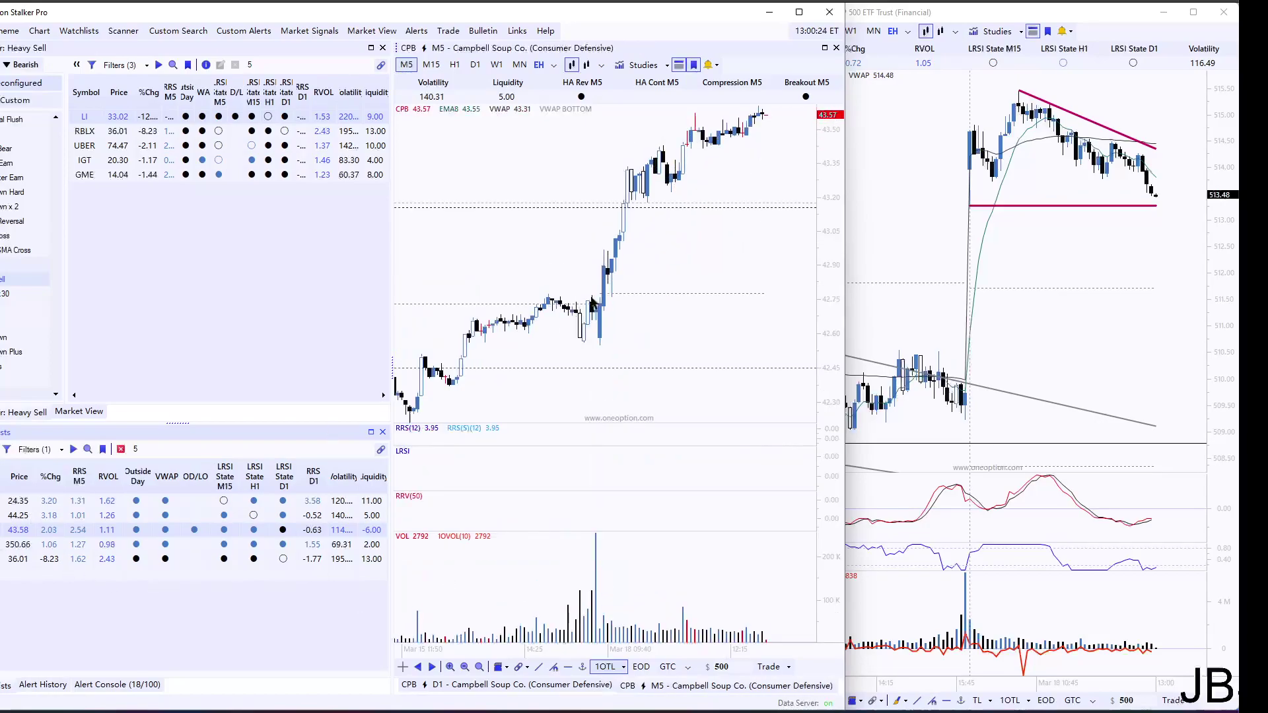
mouse_move(637, 238)
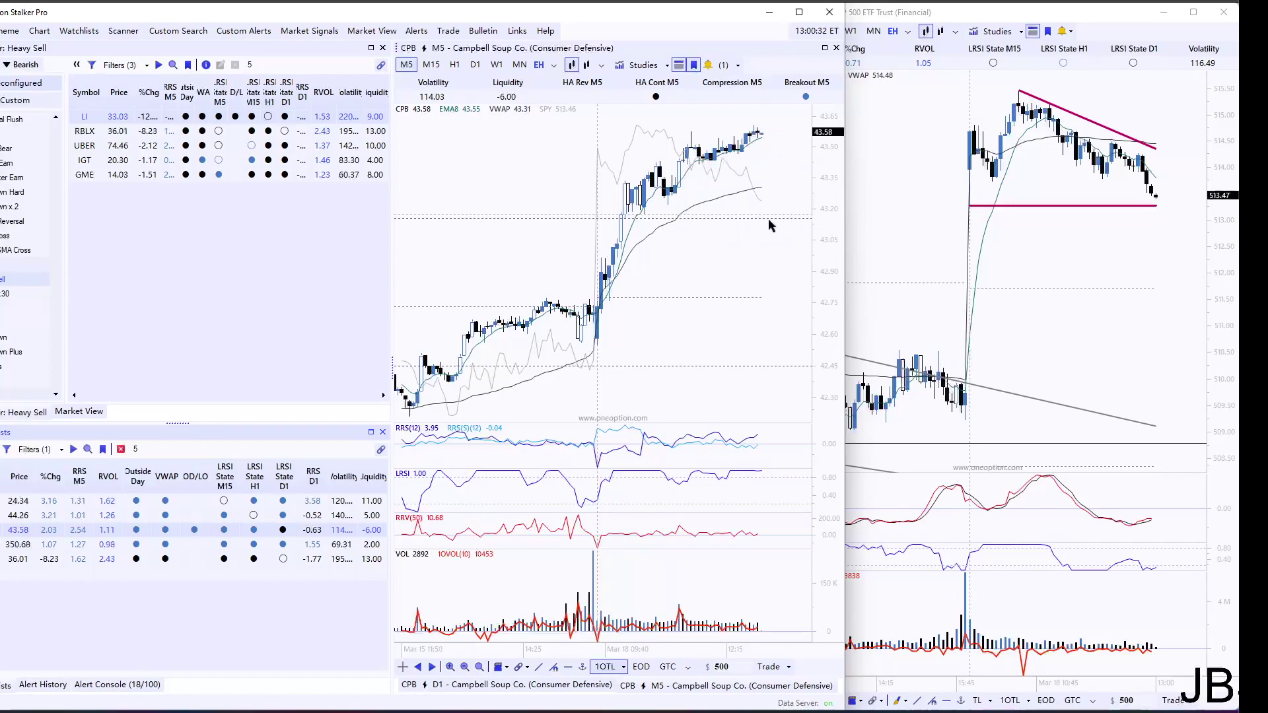
click(554, 685)
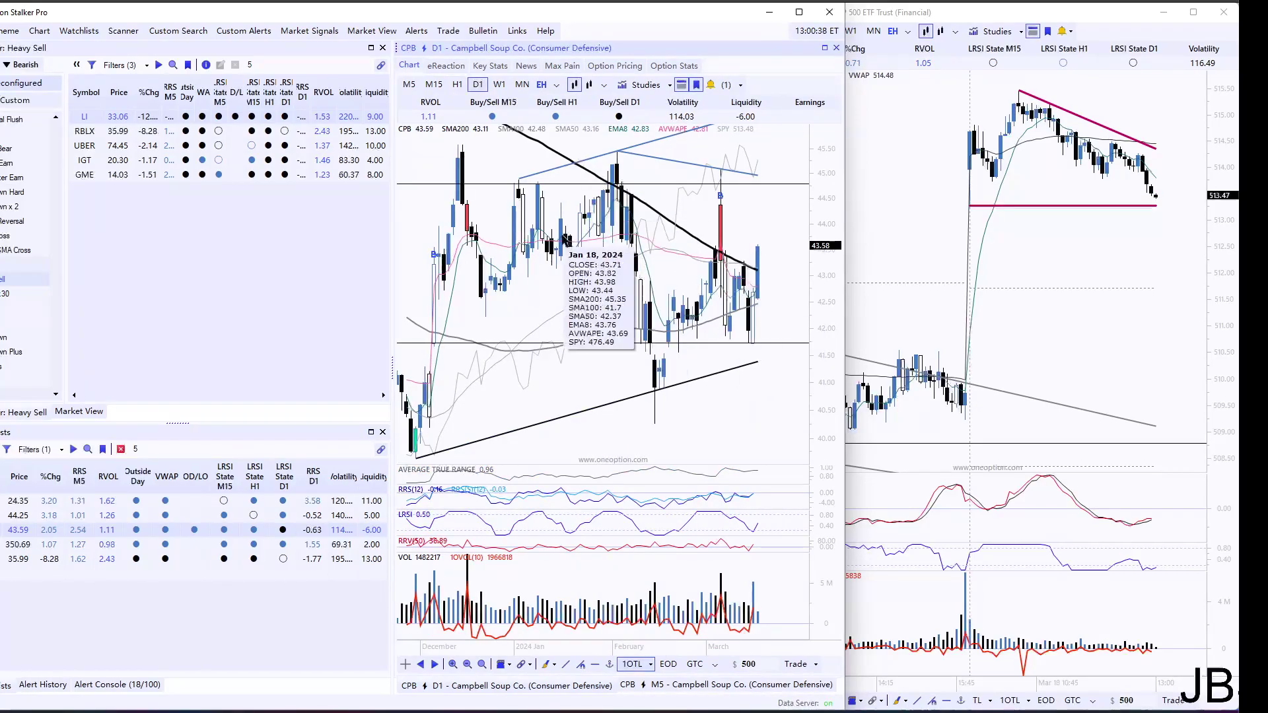
click(627, 687)
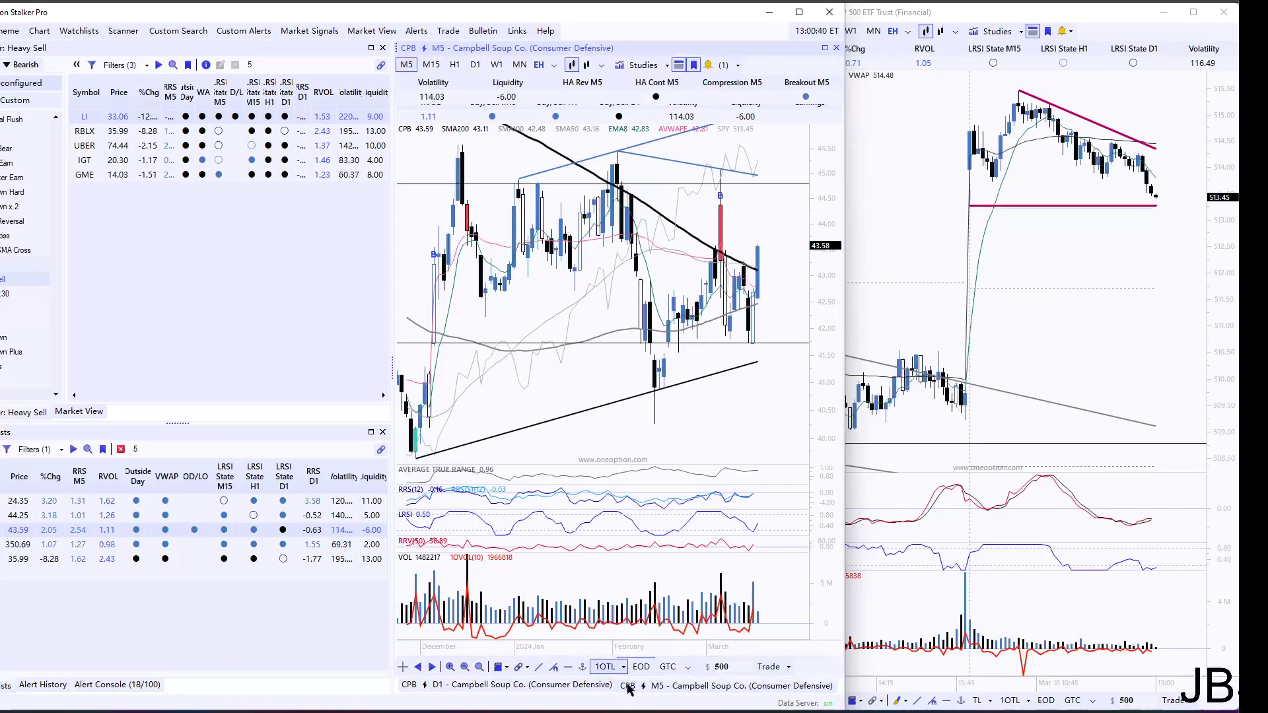
Load CAT from the watchlist and examine its five-minute session and its daily uptrend from December through March.
click(165, 544)
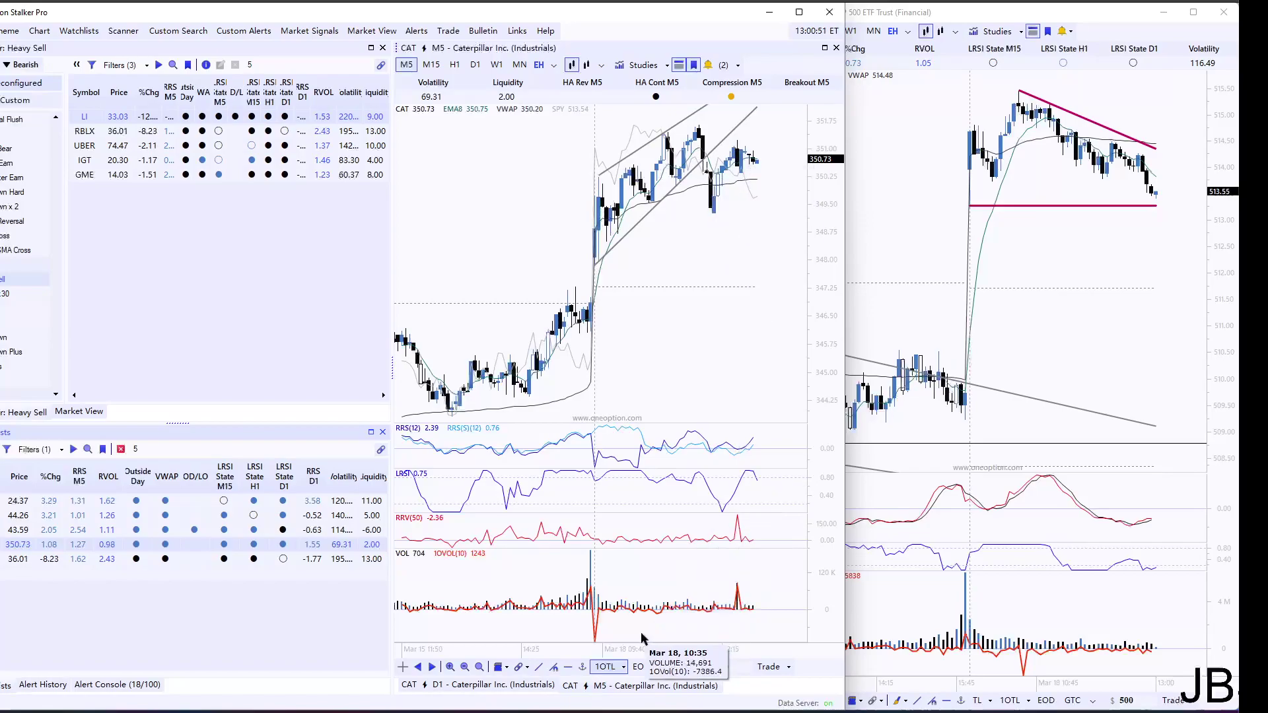
click(542, 685)
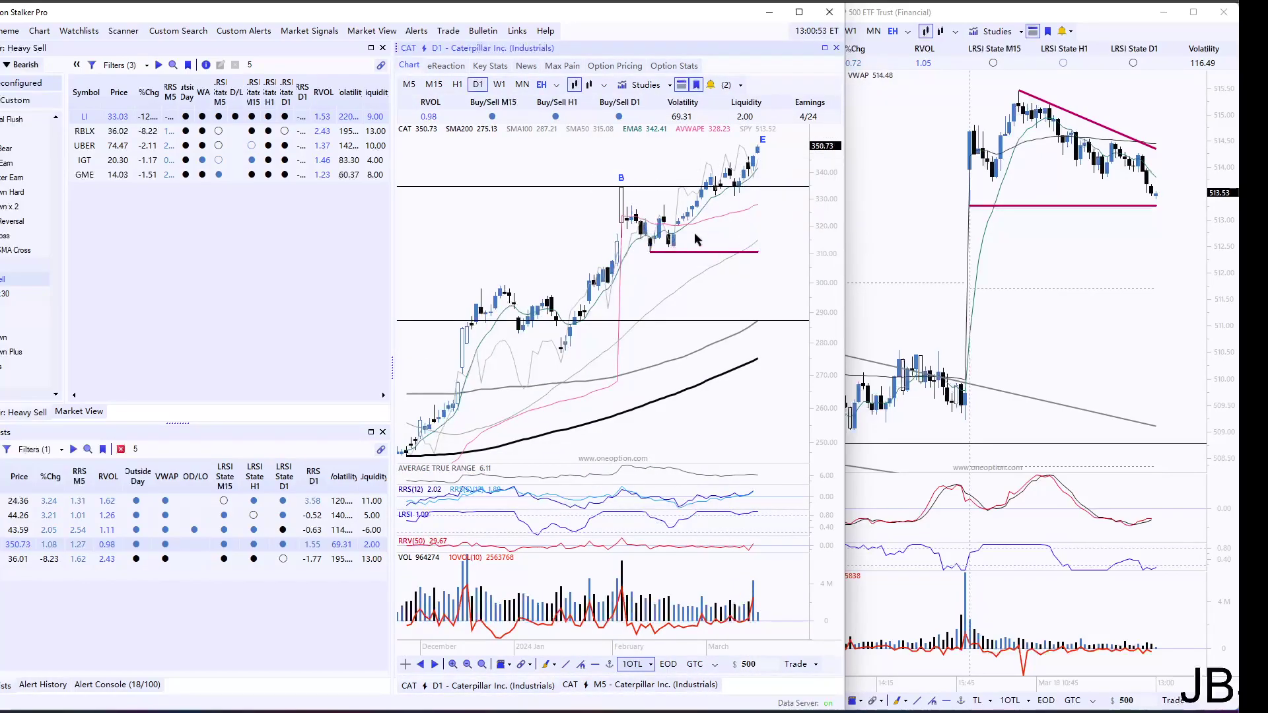
scroll(705, 251, up, 3)
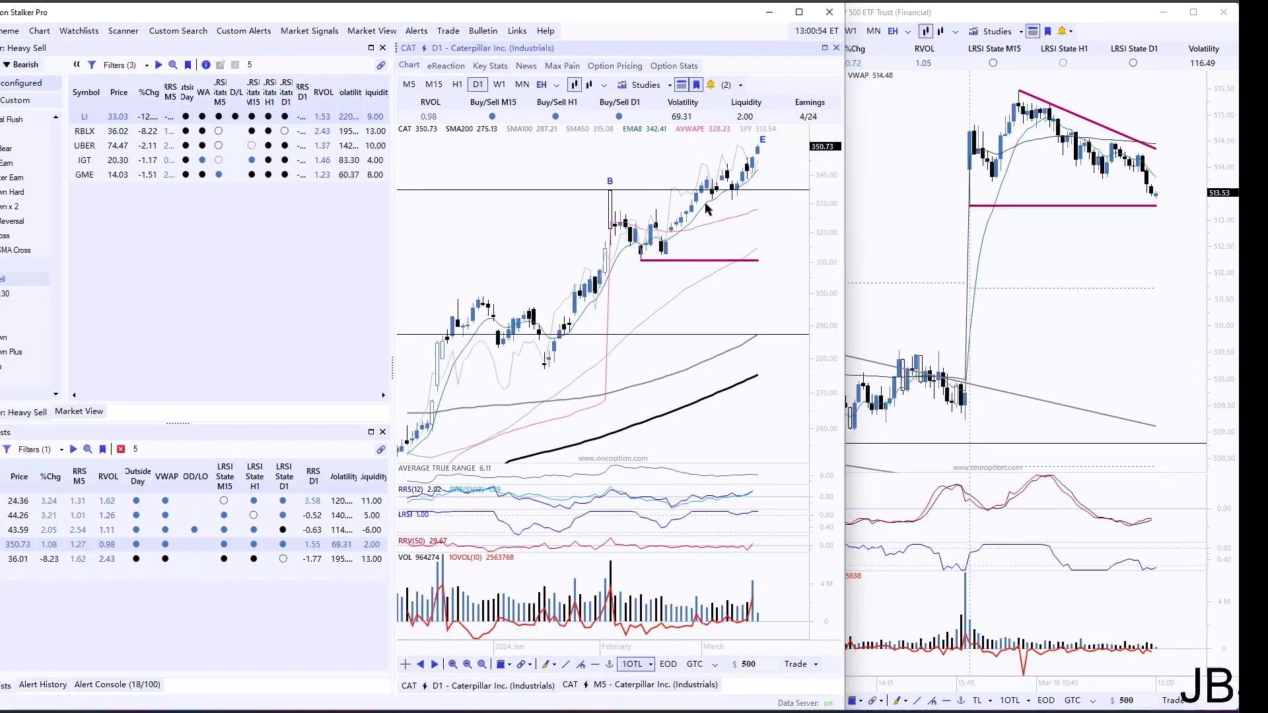
click(634, 686)
Load RBLX from the watchlist and step its five-minute chart back and forward through the March 18 decline to examine its relative weakness.
click(66, 559)
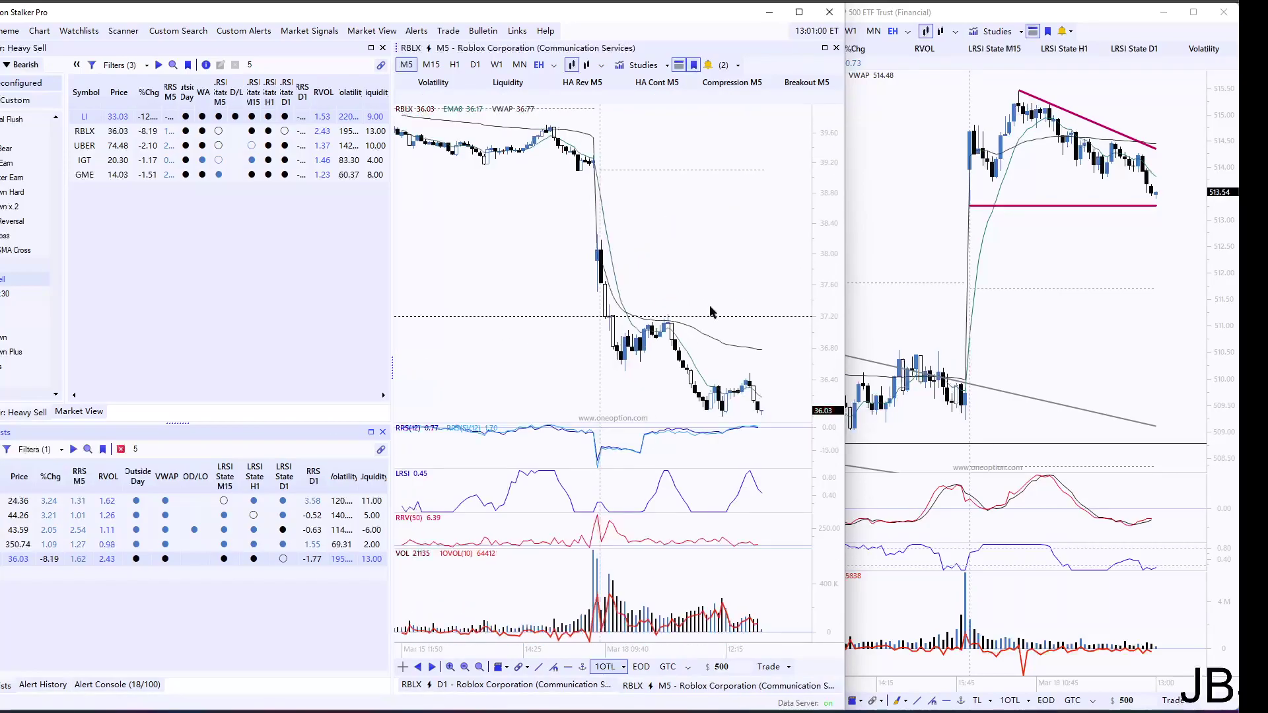
mouse_move(659, 350)
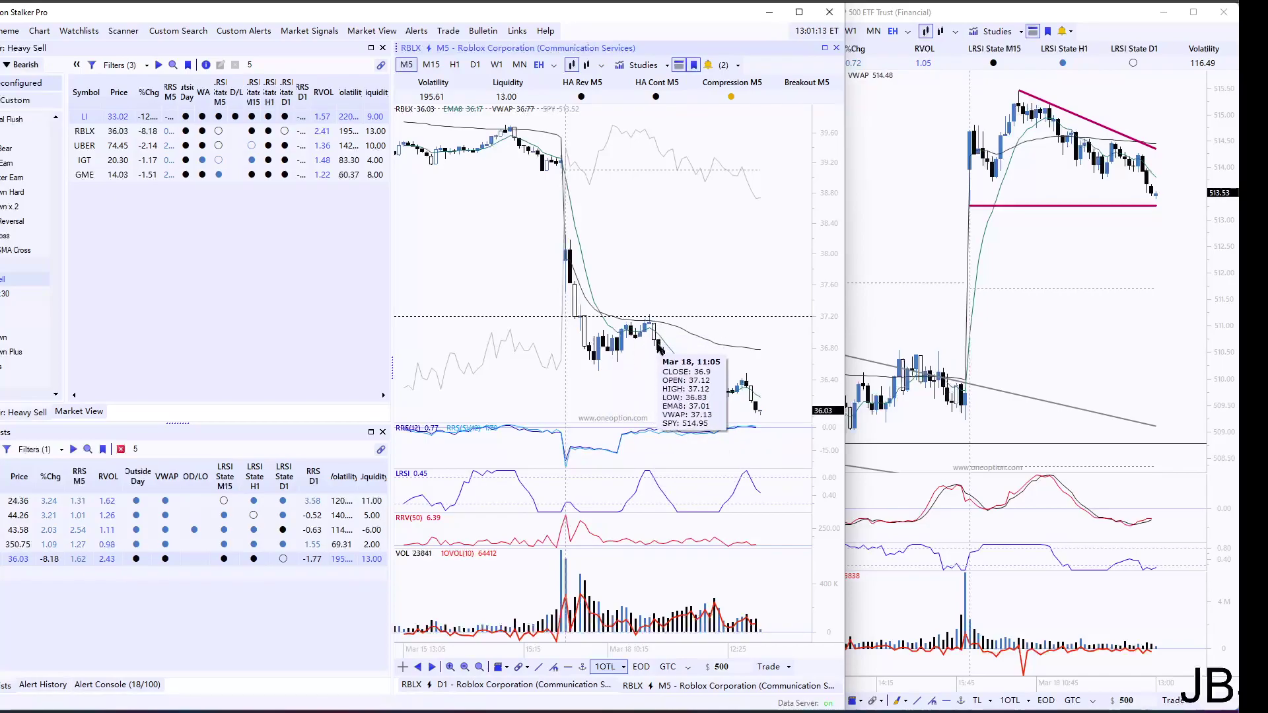
drag(658, 346, 753, 374)
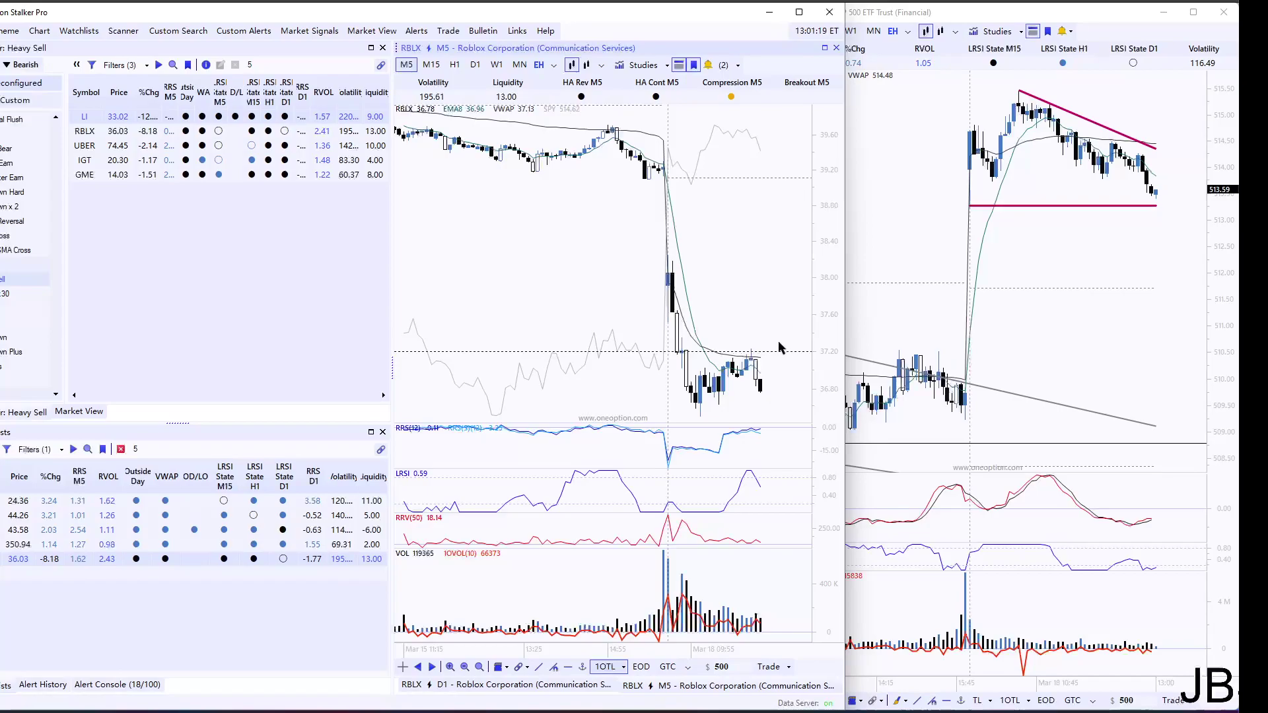
drag(751, 320, 706, 320)
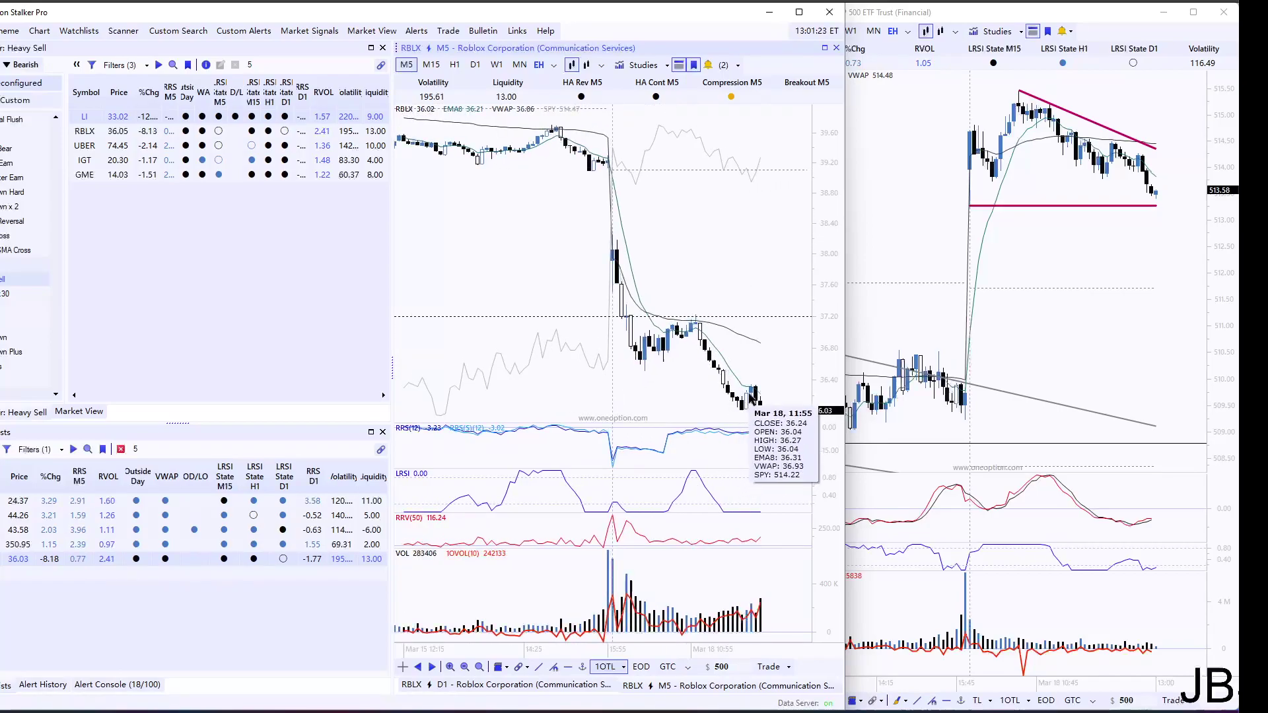
scroll(743, 376, up, 4)
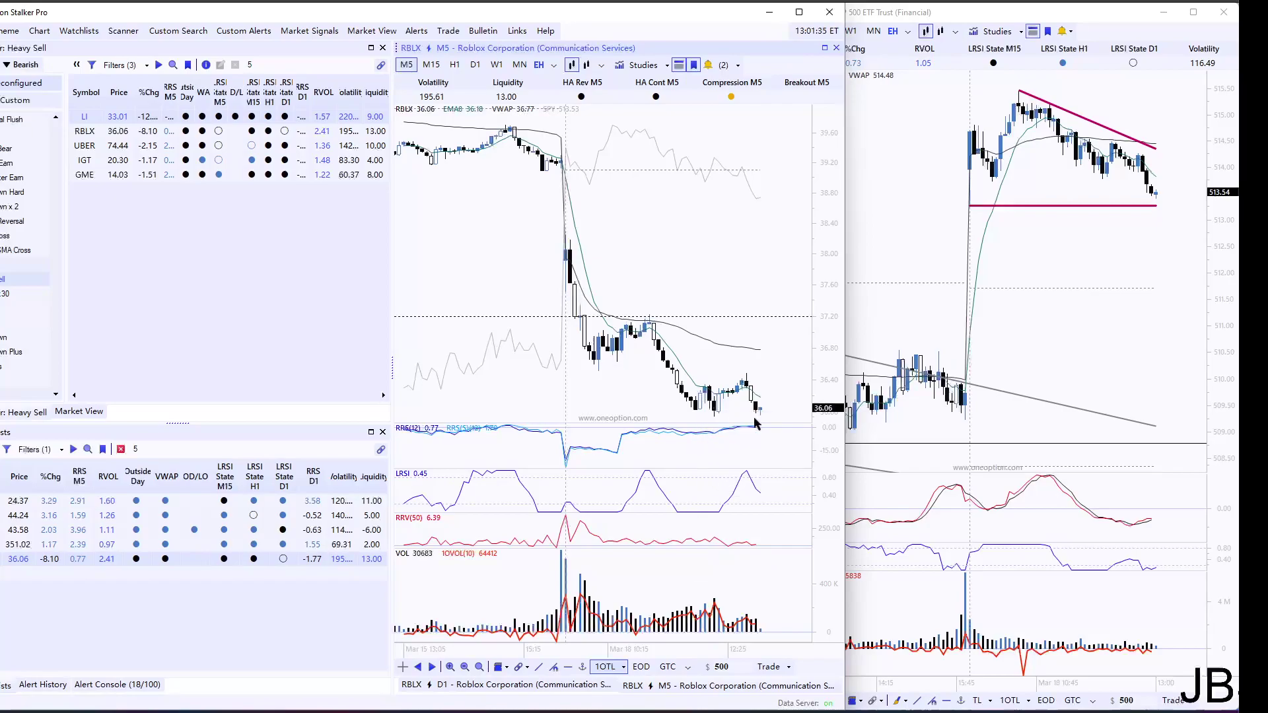
drag(817, 356, 817, 359)
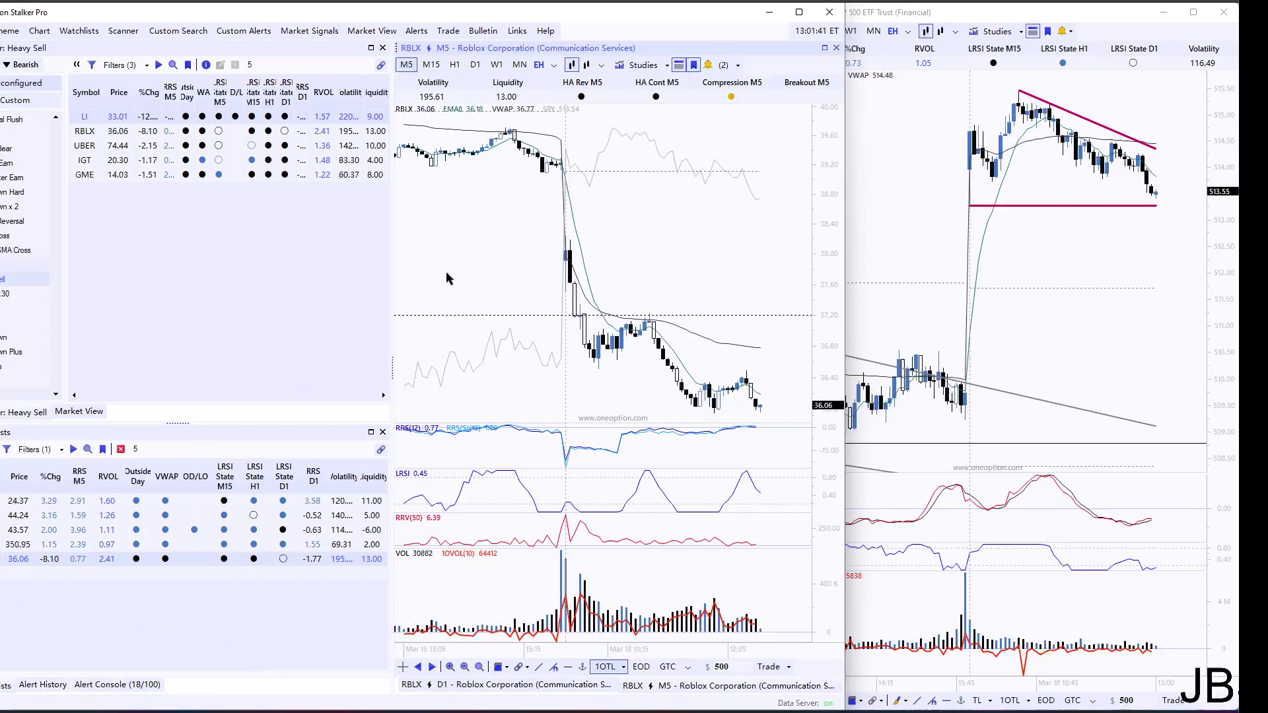
Load PEP on the five-minute chart and compare its session with SPY's, moved back to about 12:15.
text(PEP)
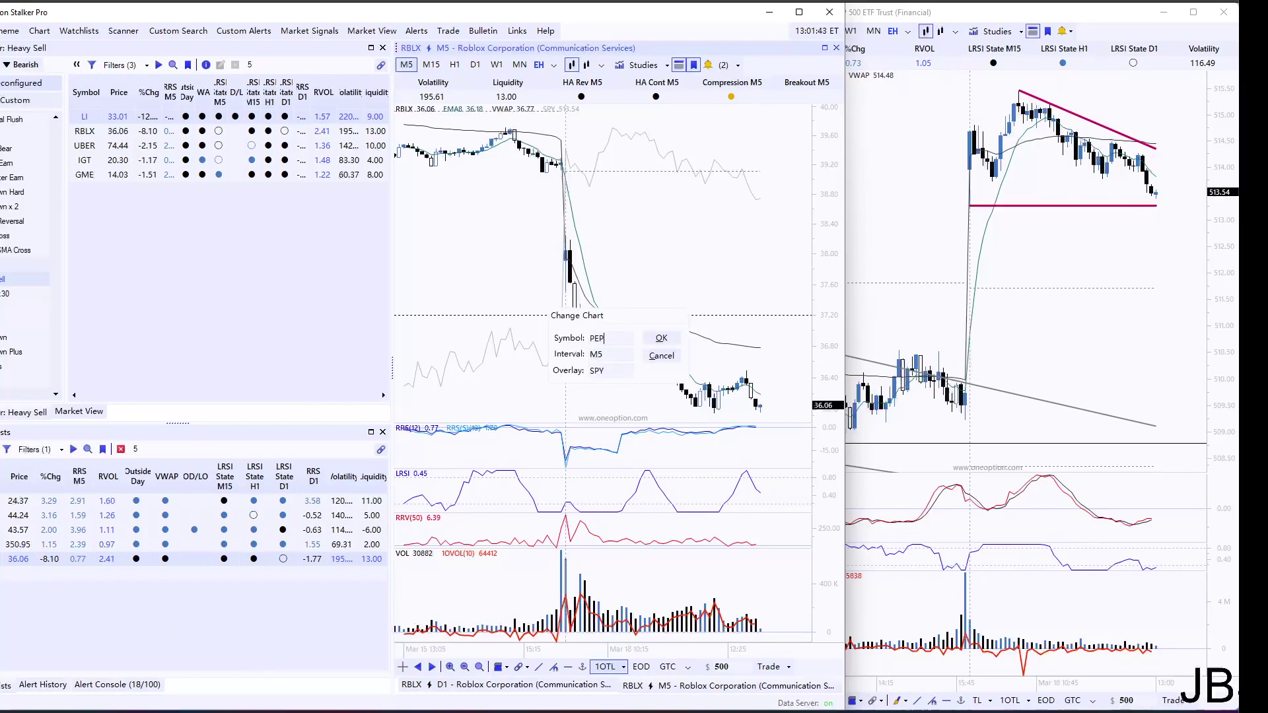
key(Return)
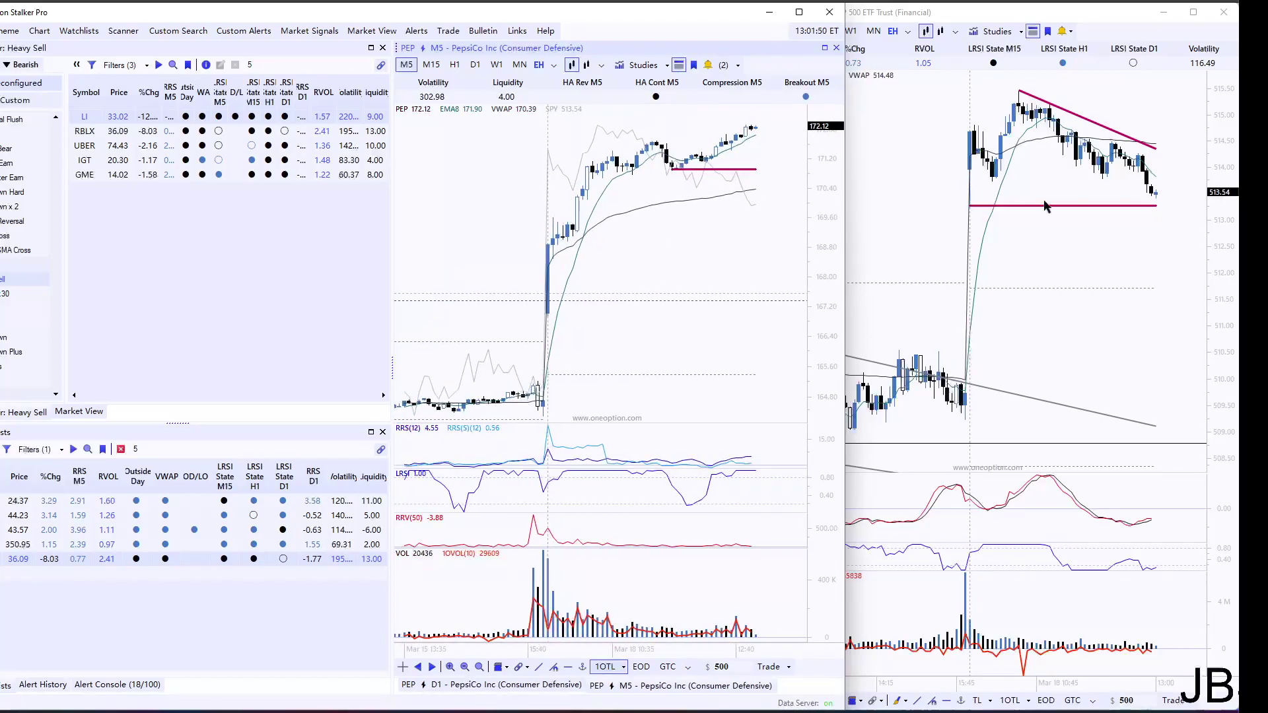
click(1073, 239)
drag(1073, 234, 1112, 244)
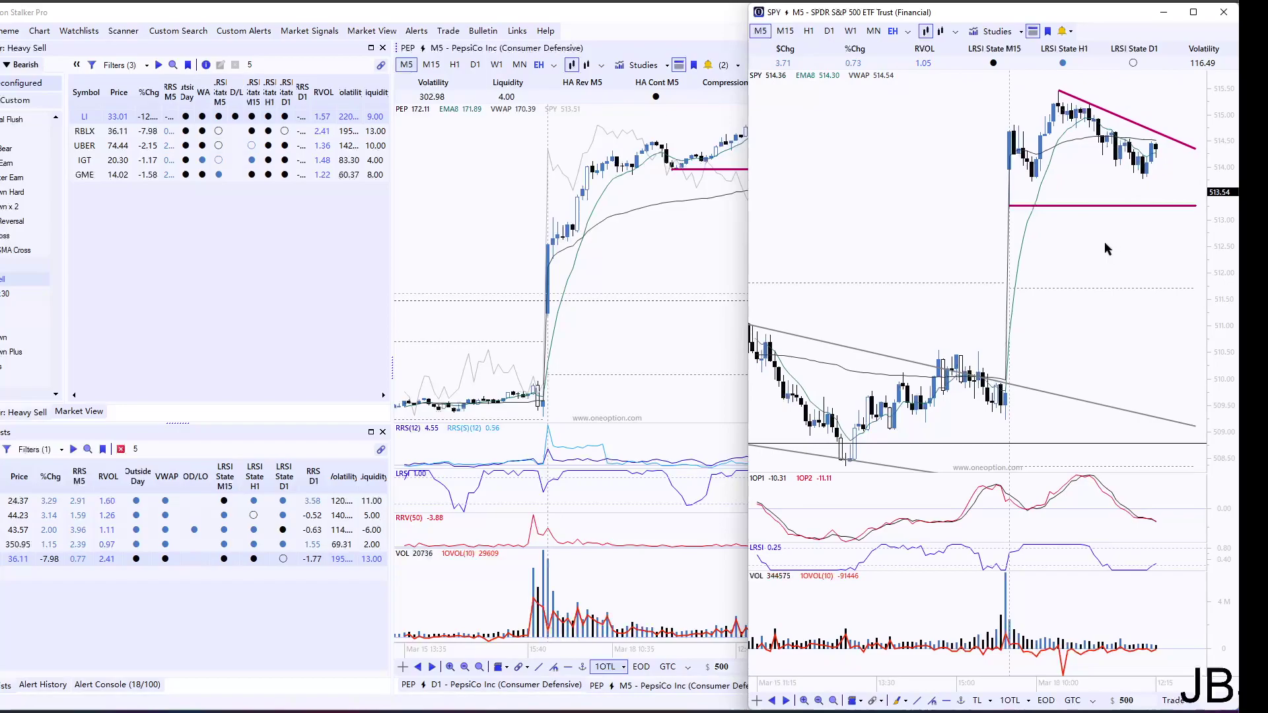
click(683, 253)
mouse_move(722, 146)
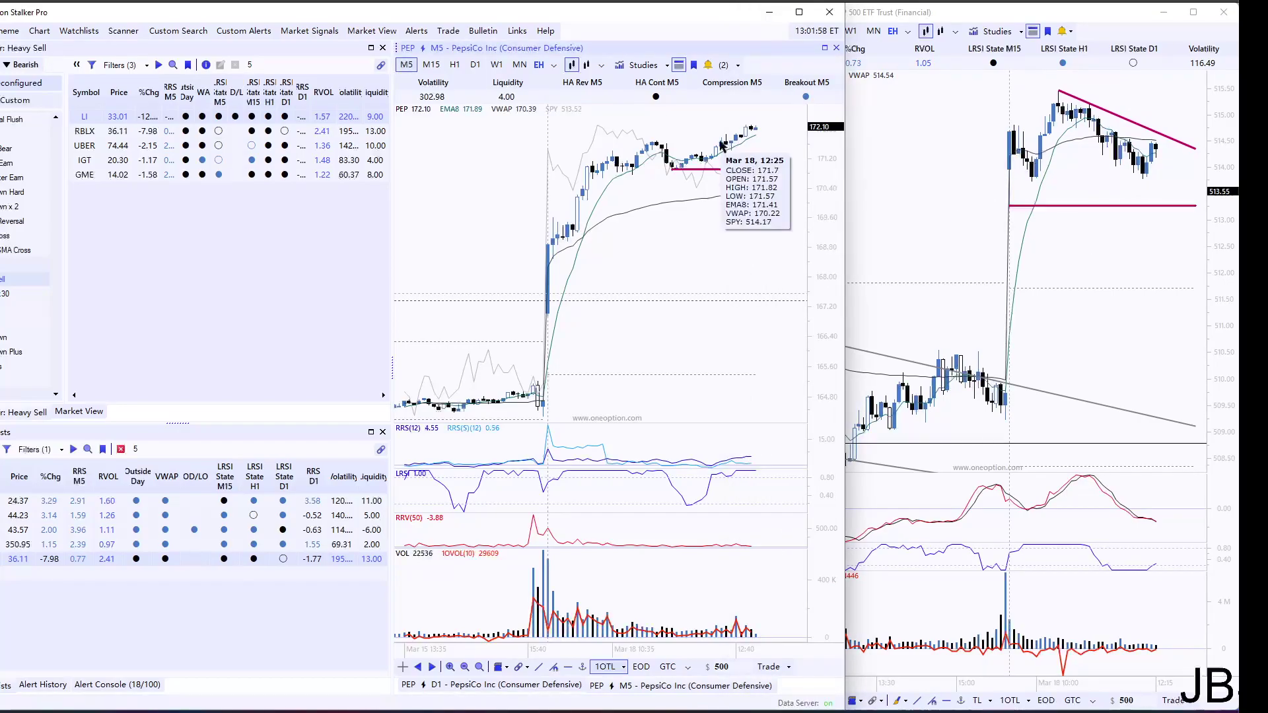
Move SPY's five-minute chart forward from about 12:25 to 12:40 and compare its pullback with PEP's price action above its magenta line.
click(1143, 170)
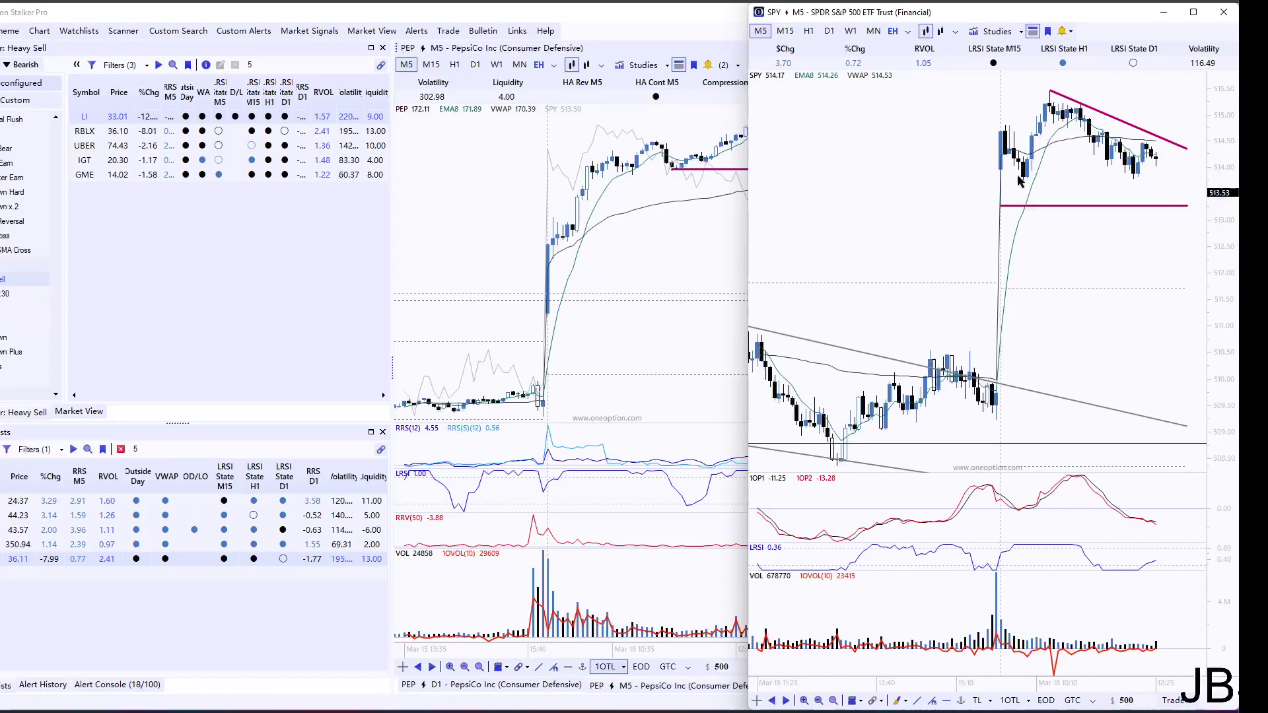
click(680, 249)
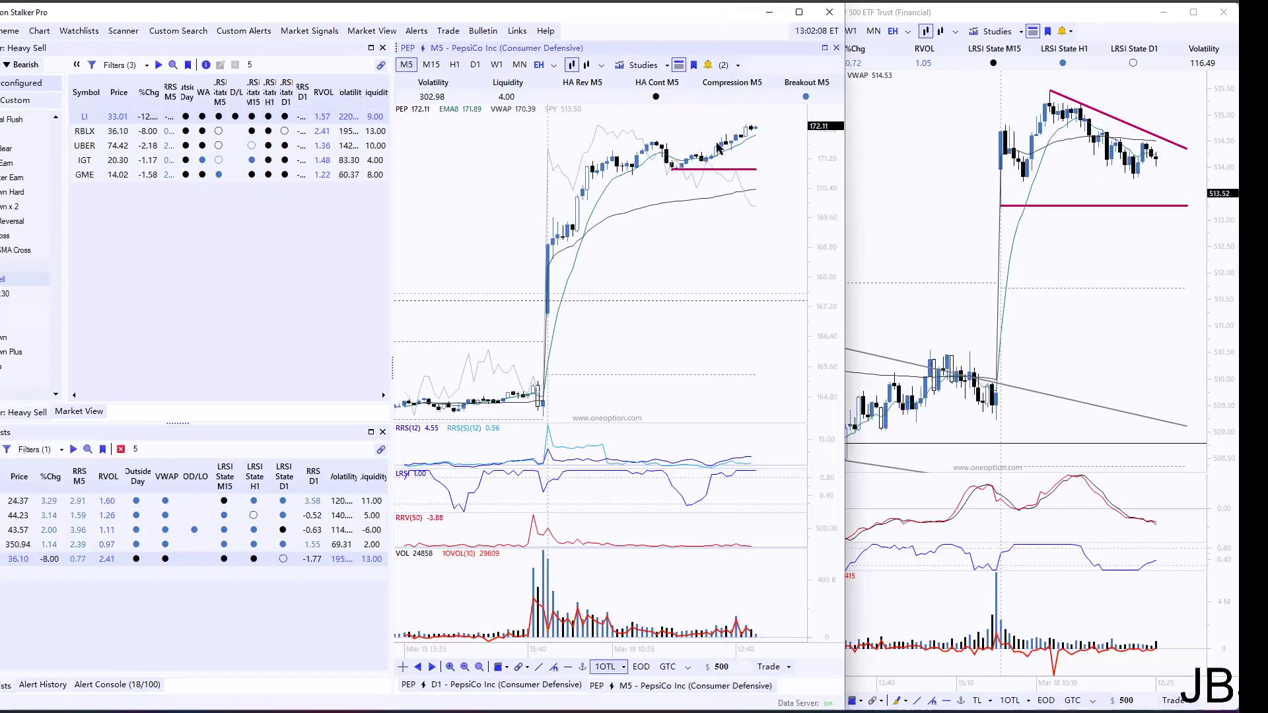
click(1167, 251)
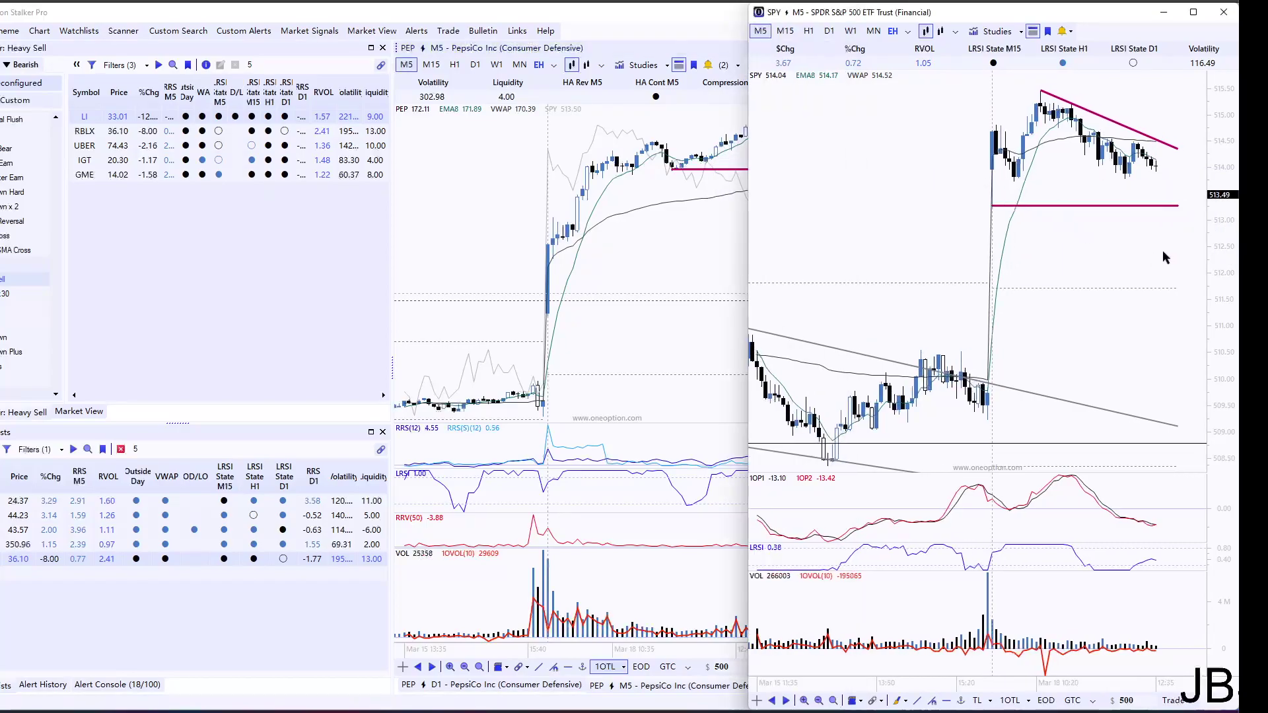
click(663, 230)
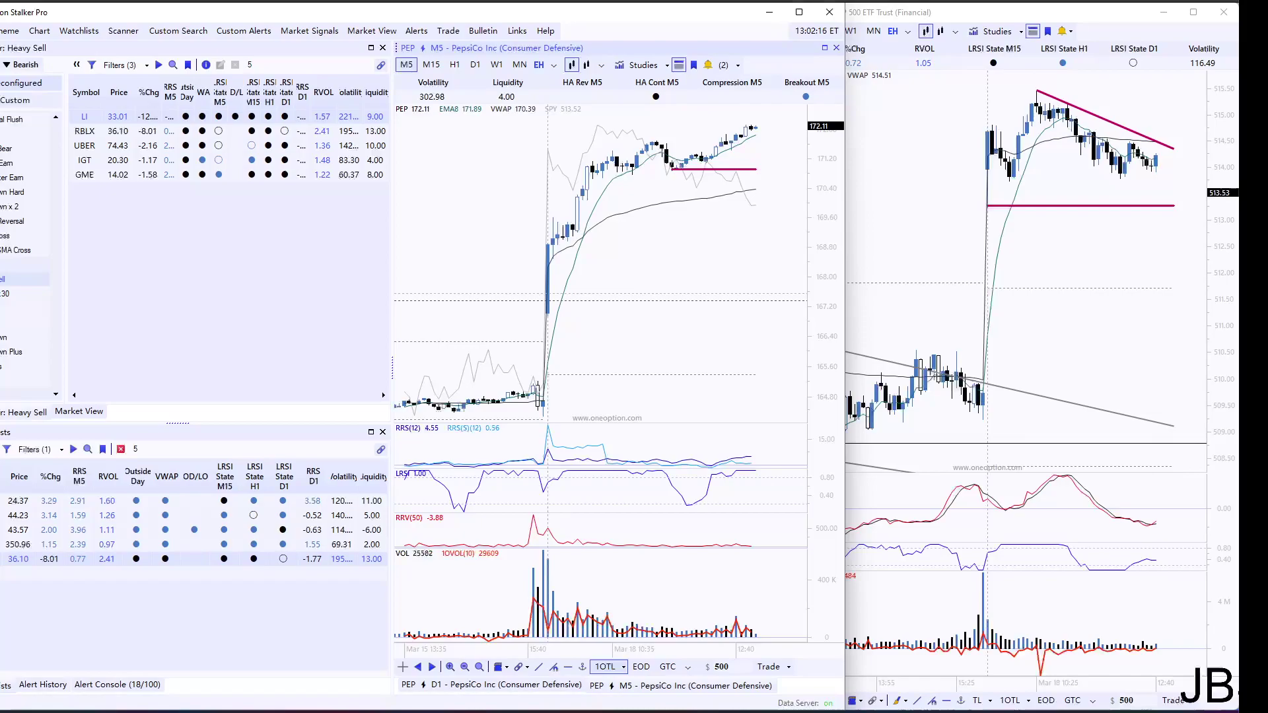
click(978, 239)
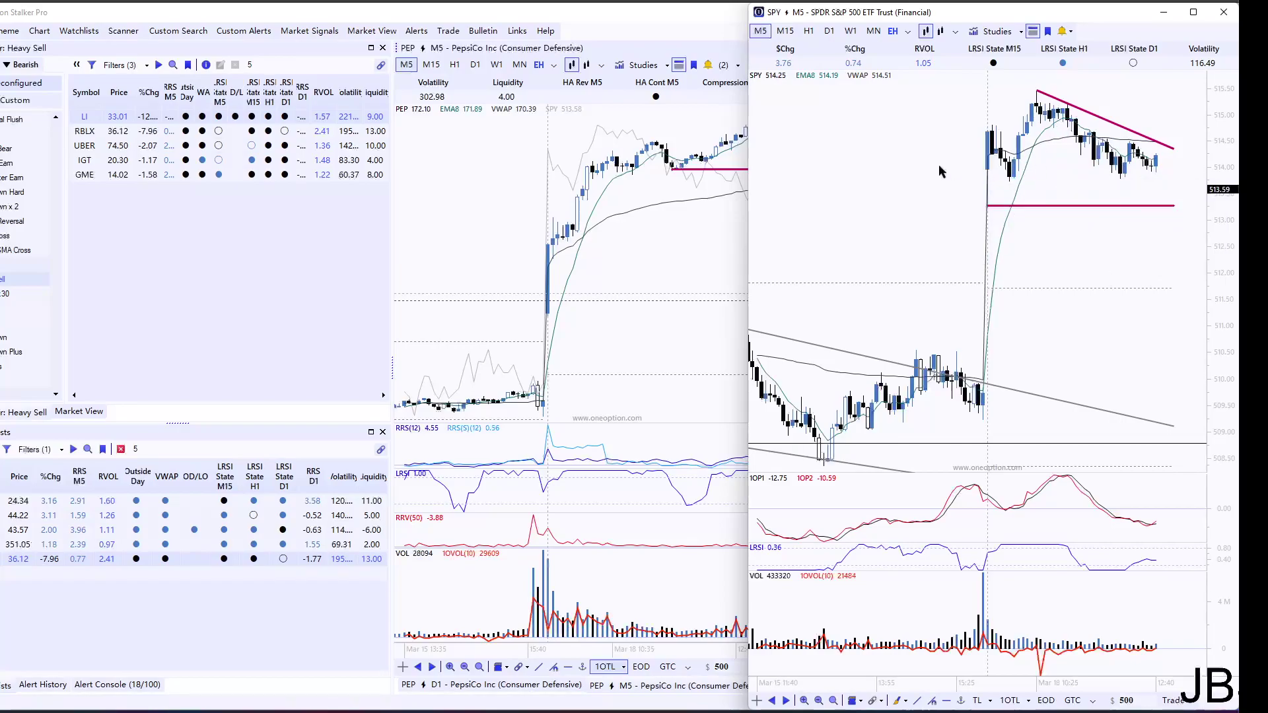
click(713, 268)
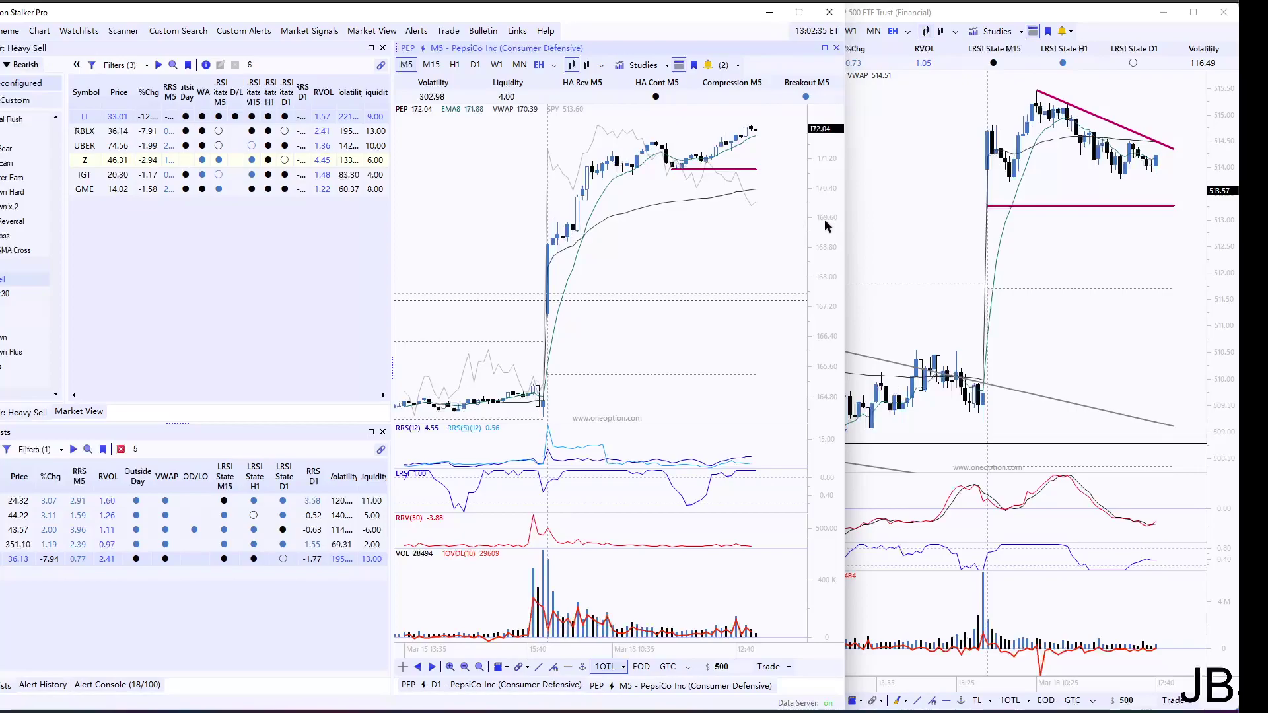
Review PEP's daily (D1) chart from December through March, and compare its five-minute session with SPY's latest candles.
click(466, 685)
scroll(604, 324, down, 5)
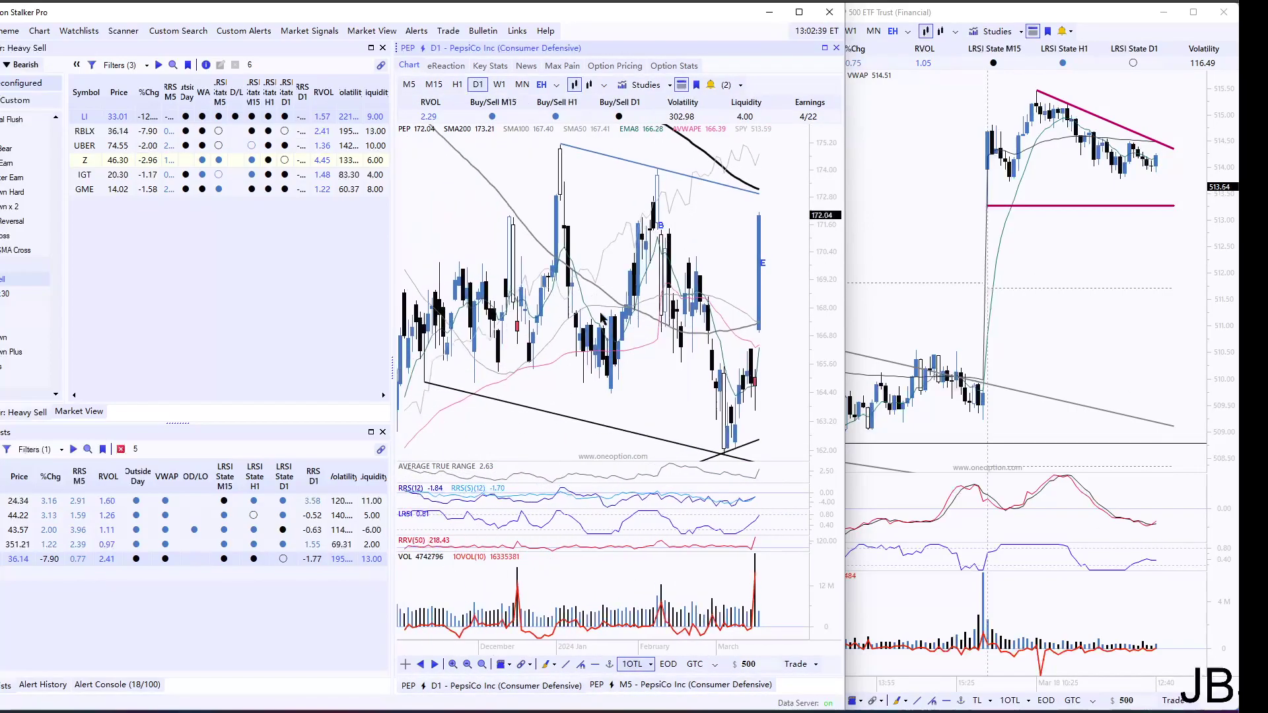
scroll(582, 333, up, 3)
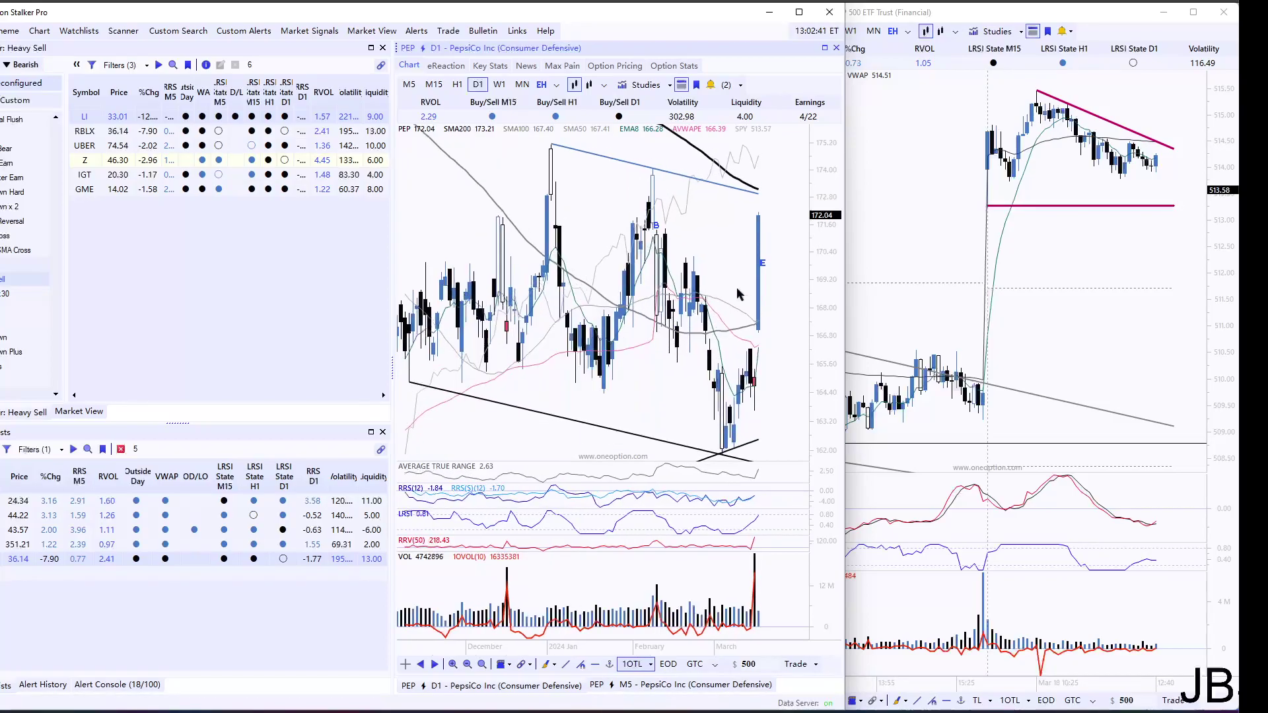
click(684, 687)
scroll(580, 279, up, 1)
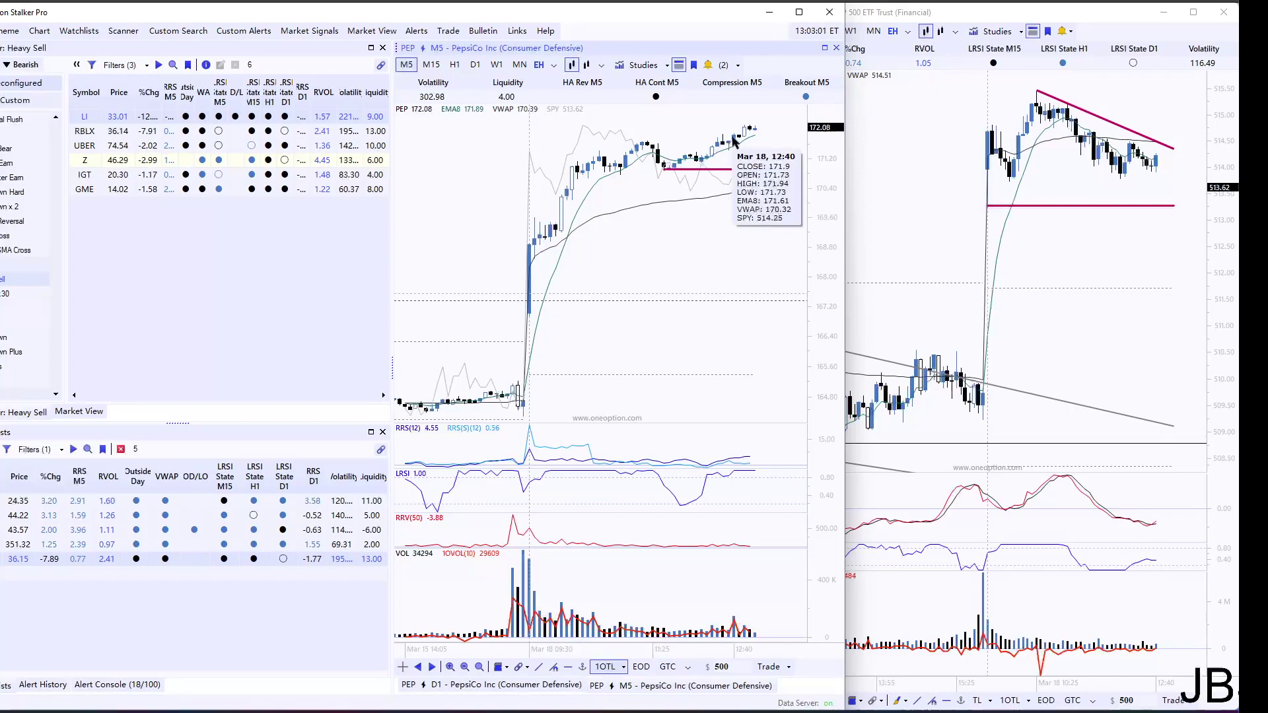
click(1071, 245)
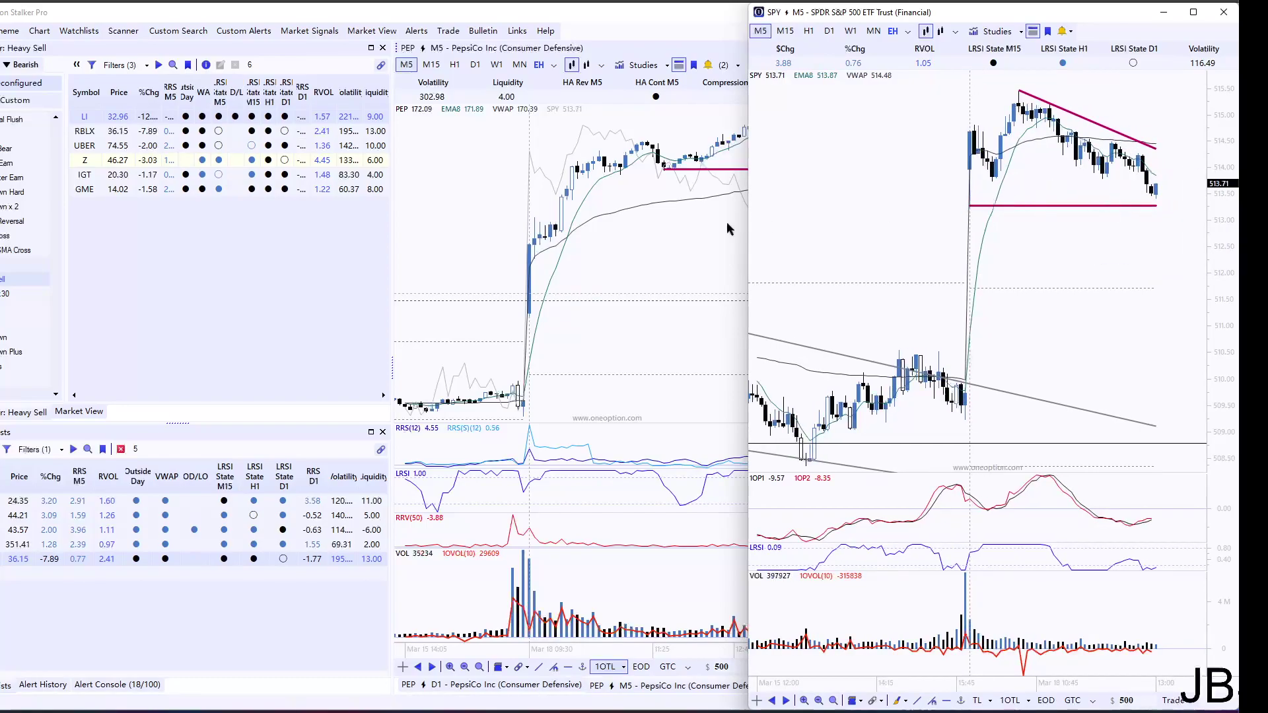
Compare PEP's five-minute session with its daily (D1) chart, checking the current candle against the descending trendlines.
click(733, 140)
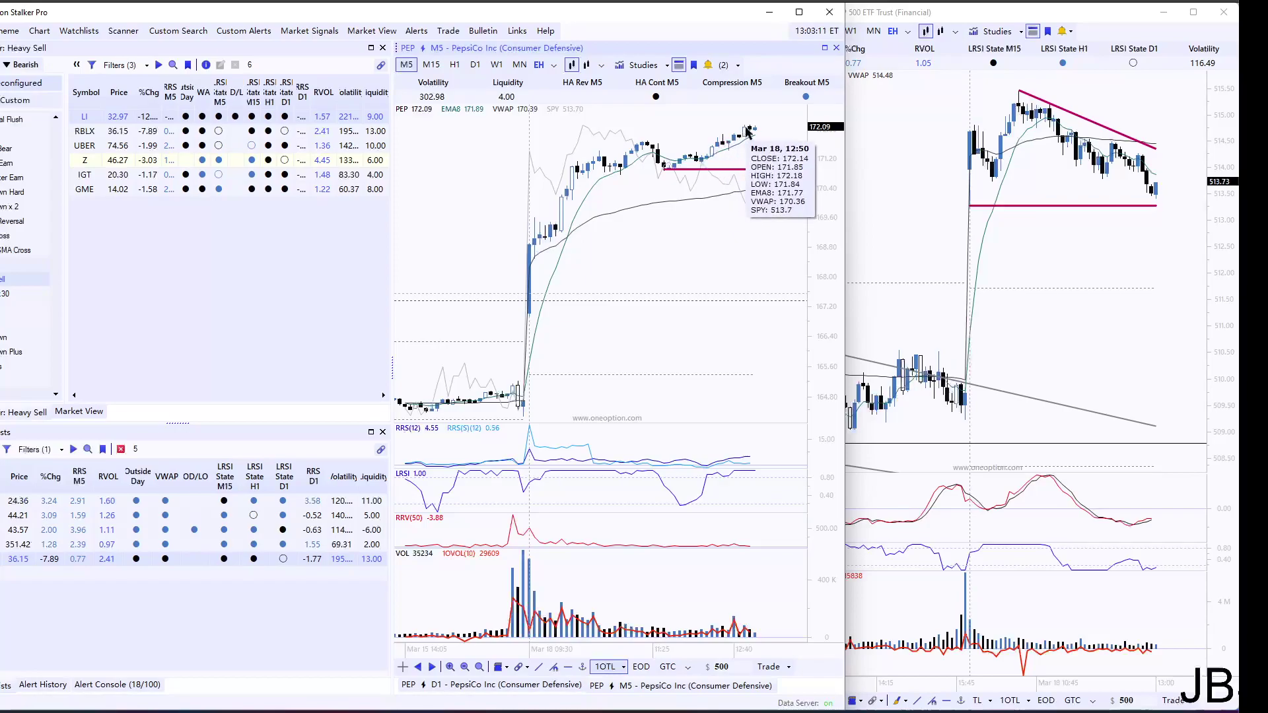
click(548, 690)
click(684, 686)
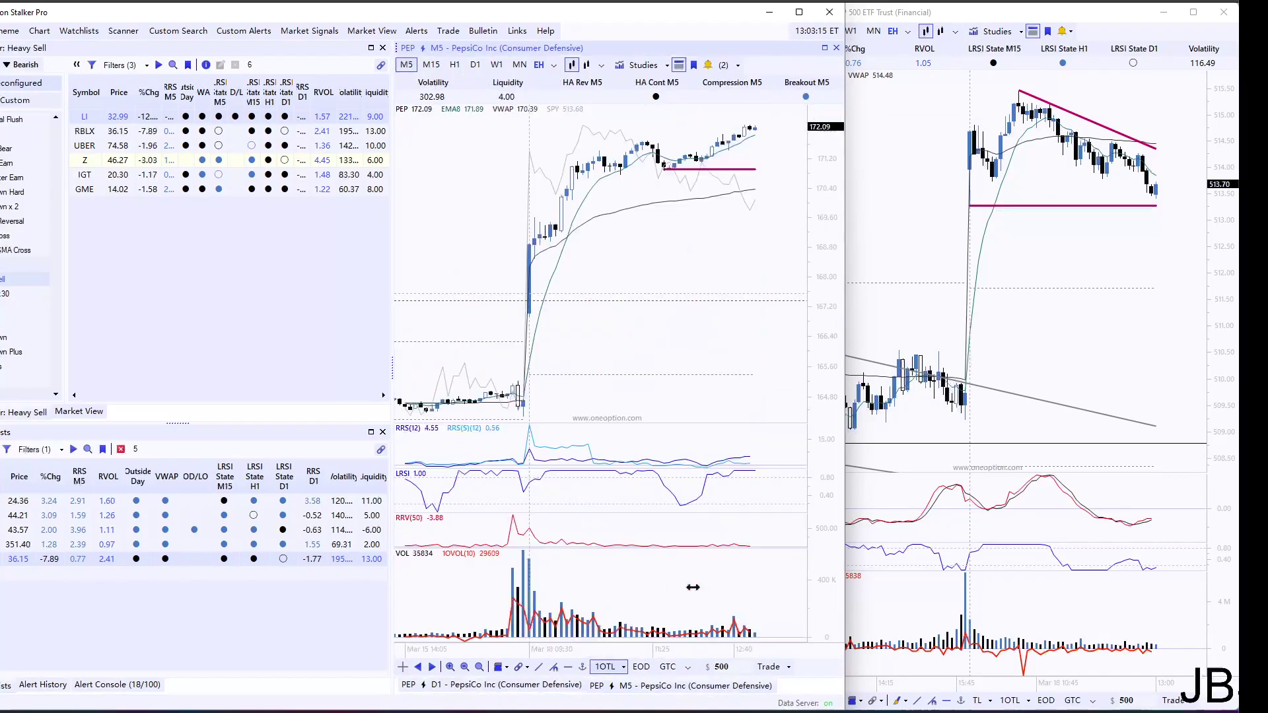
click(552, 684)
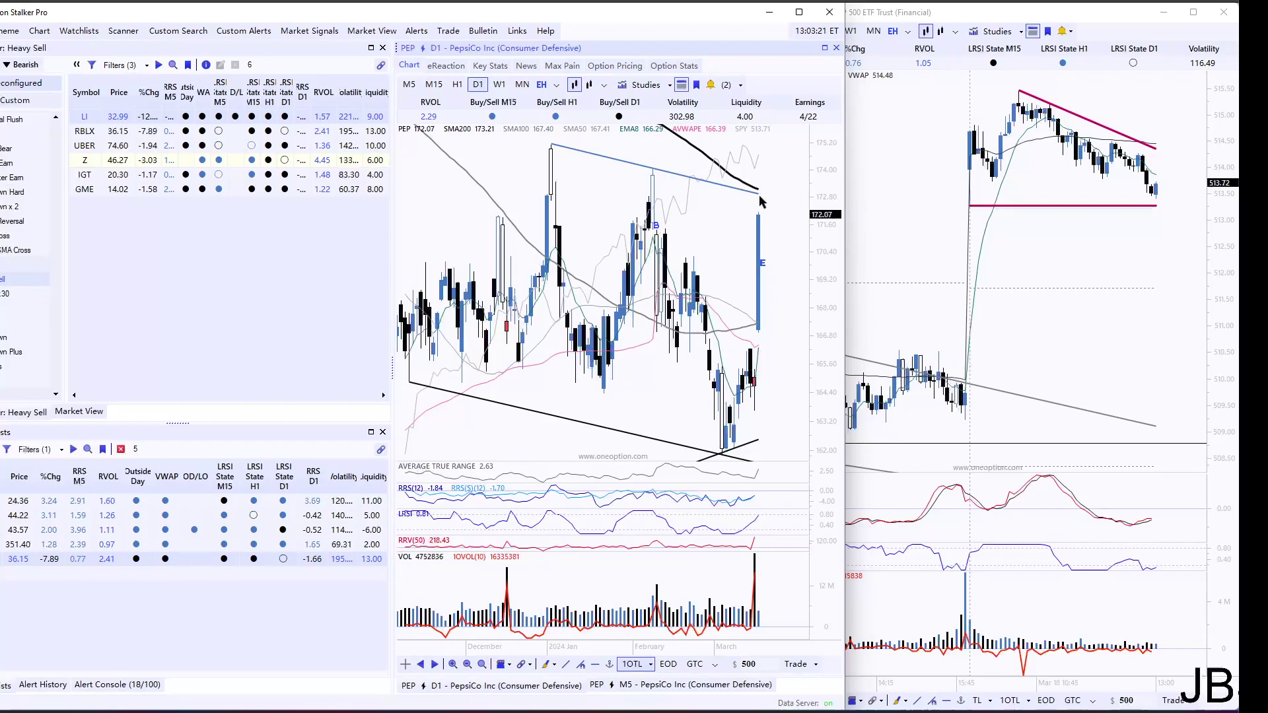
click(642, 685)
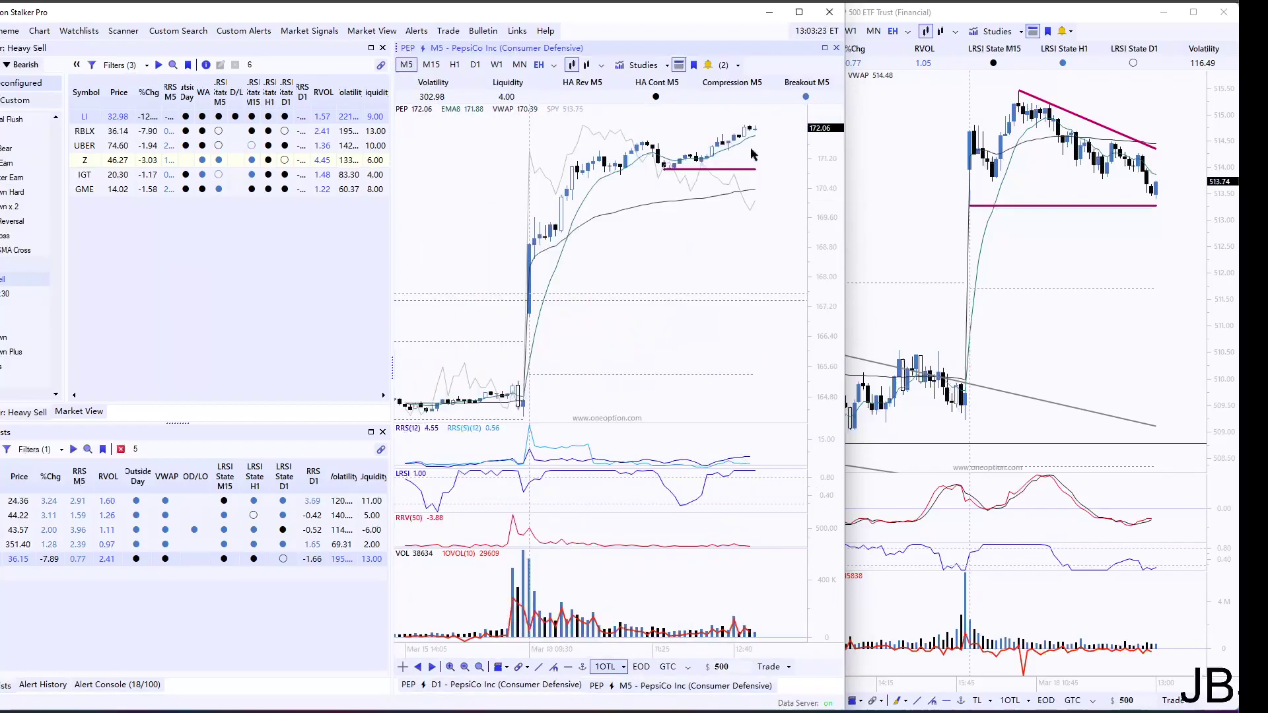
Compare SPY's latest five-minute candles near the horizontal magenta line with PEP's price action over the same session.
click(1080, 253)
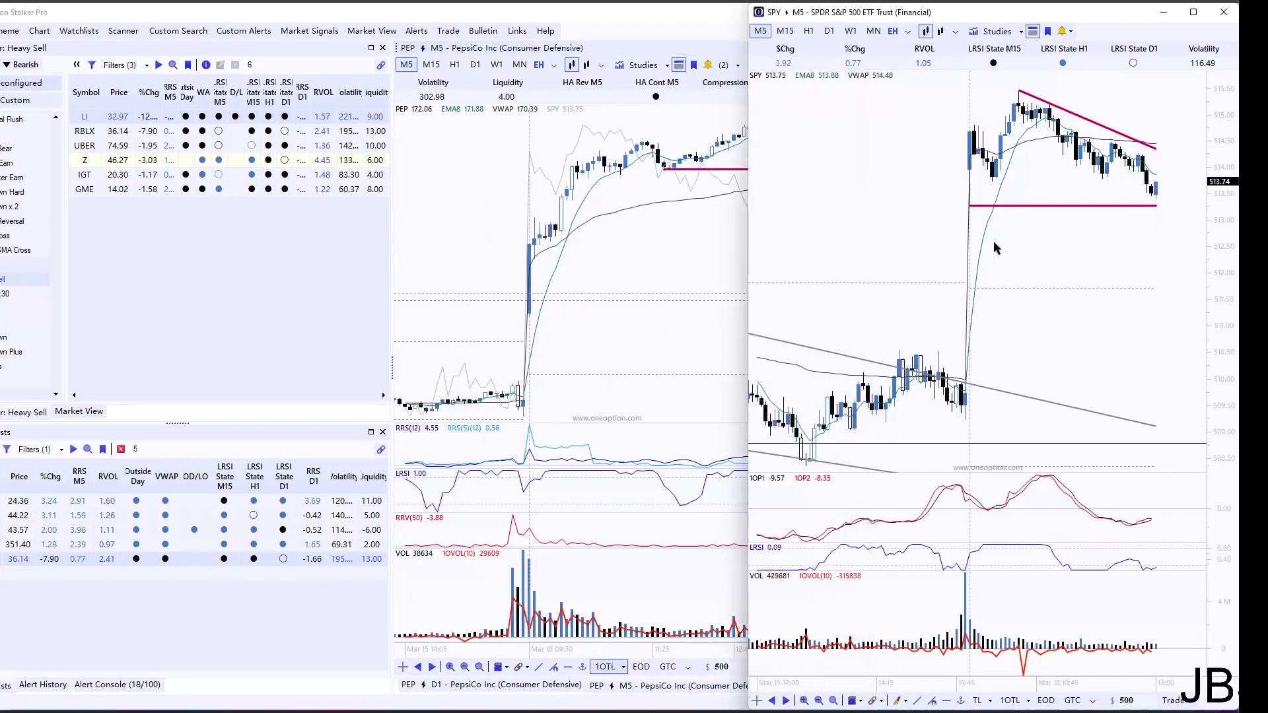
click(690, 237)
mouse_move(739, 138)
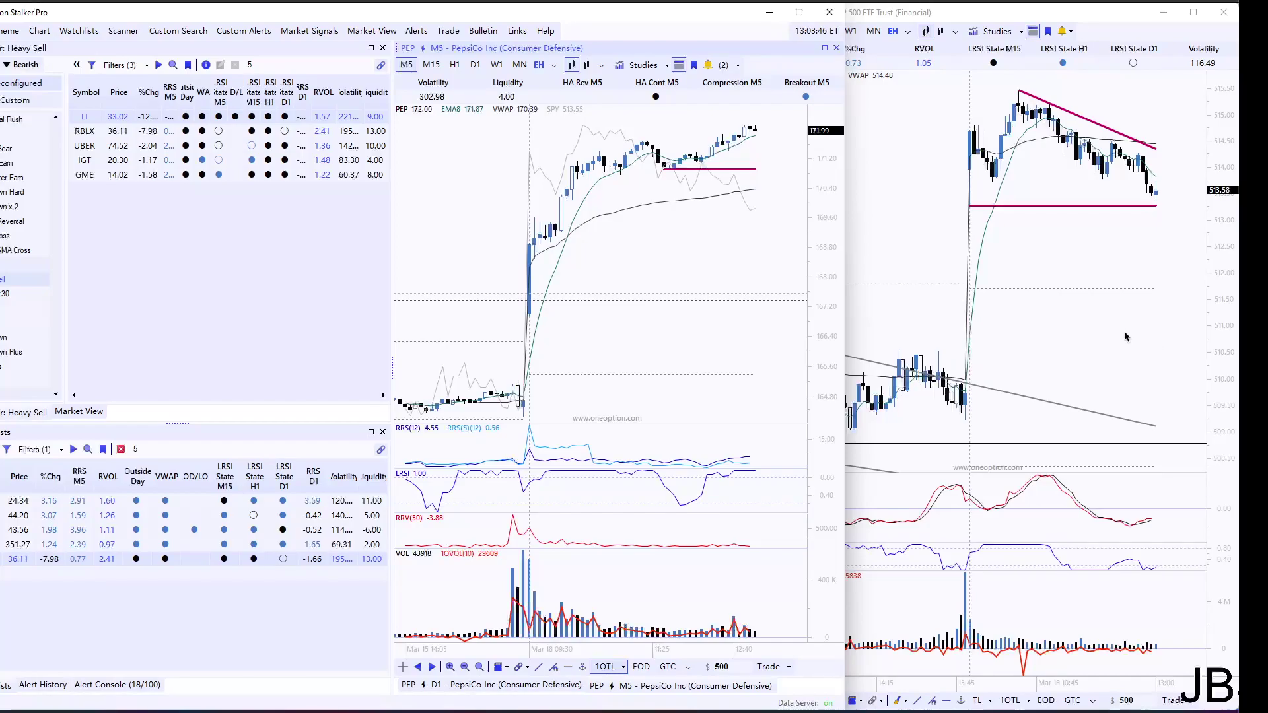
click(951, 237)
click(652, 284)
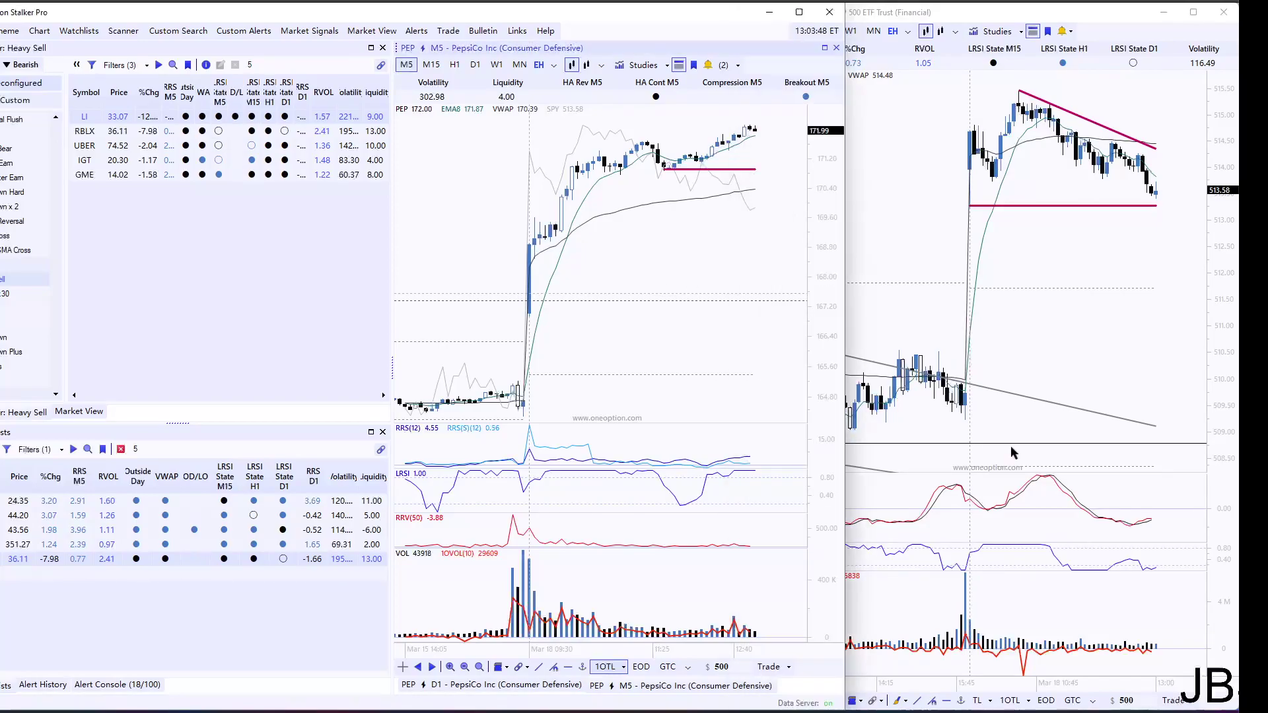
click(902, 226)
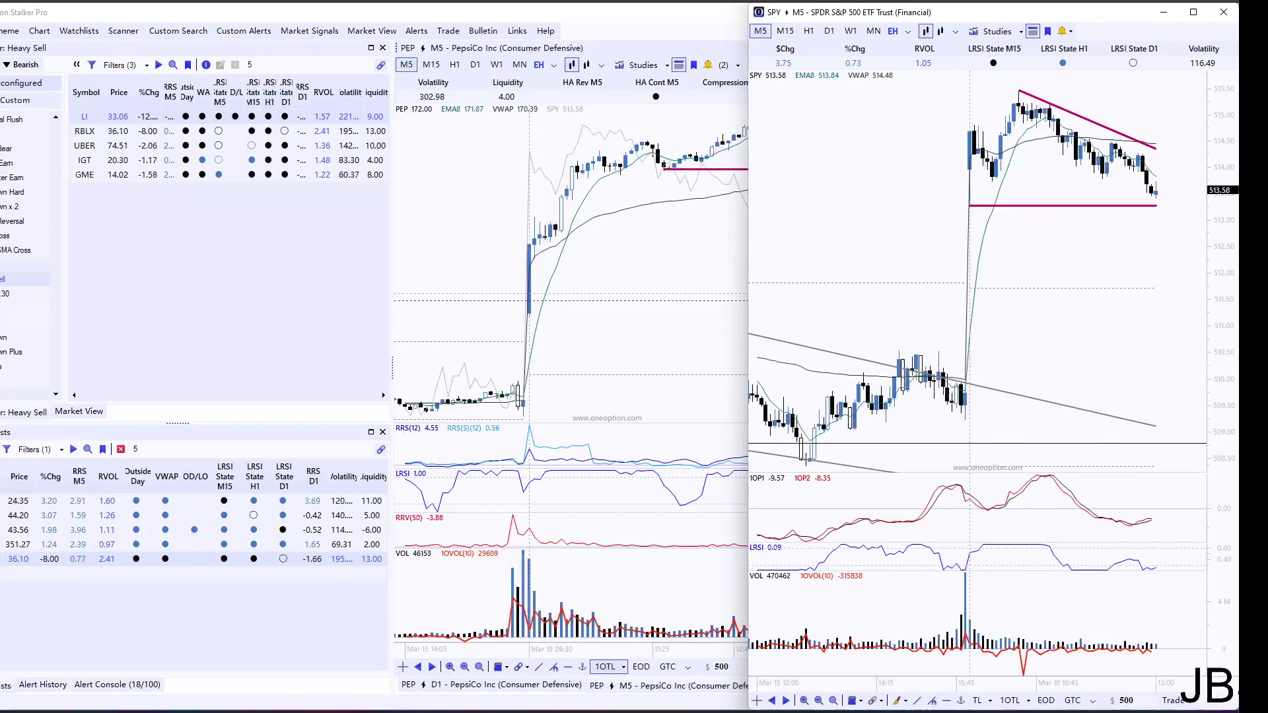
Load the A.Positions watchlist, and replace it with the A. YT Picks watchlist.
click(6, 432)
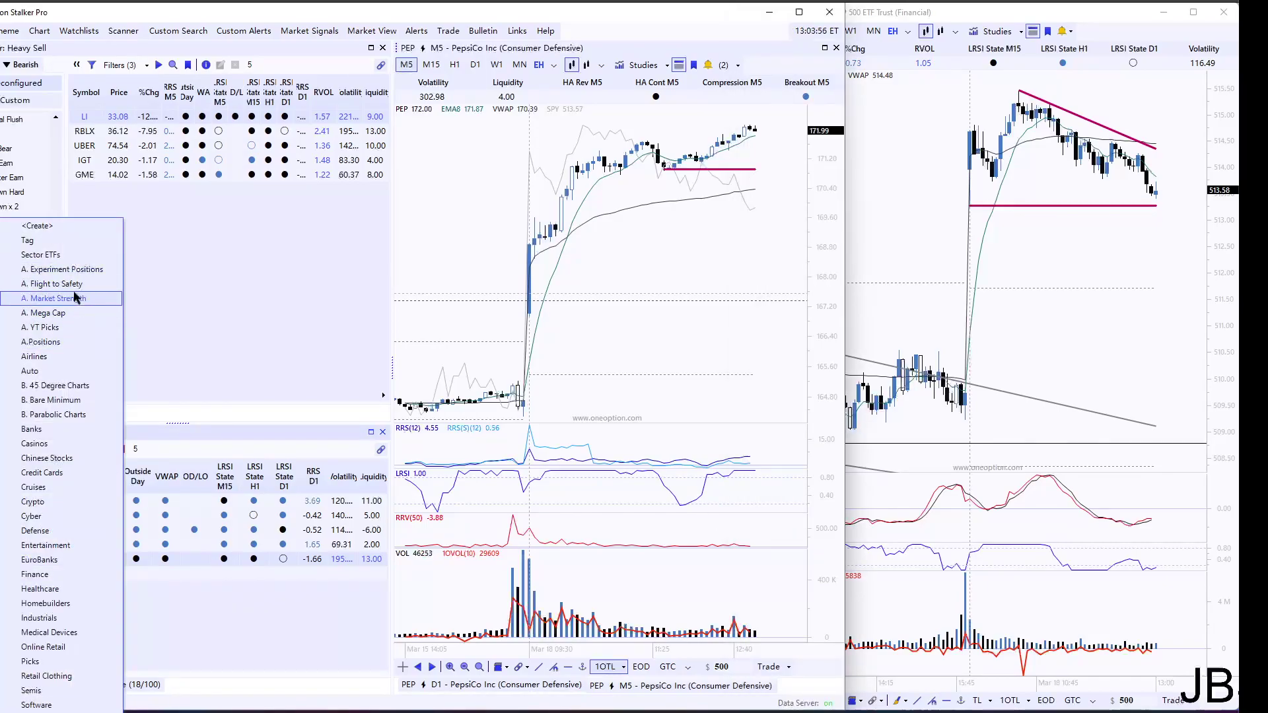
click(64, 338)
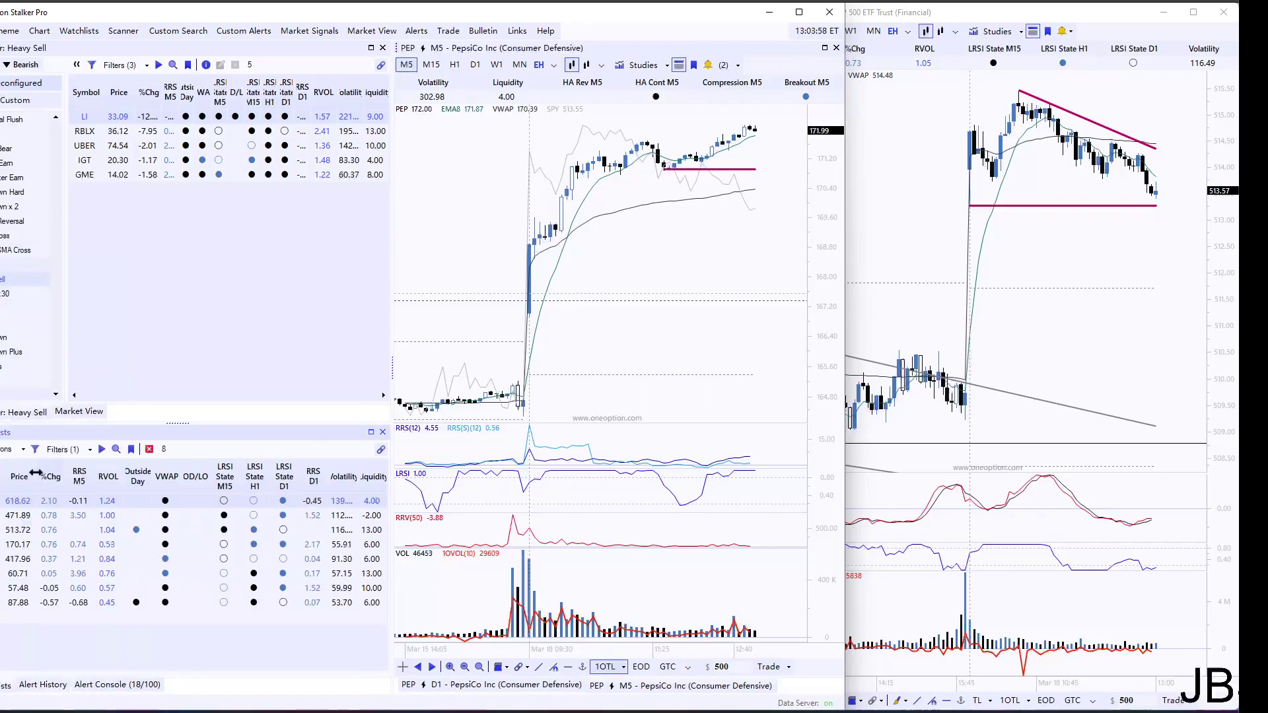
click(16, 449)
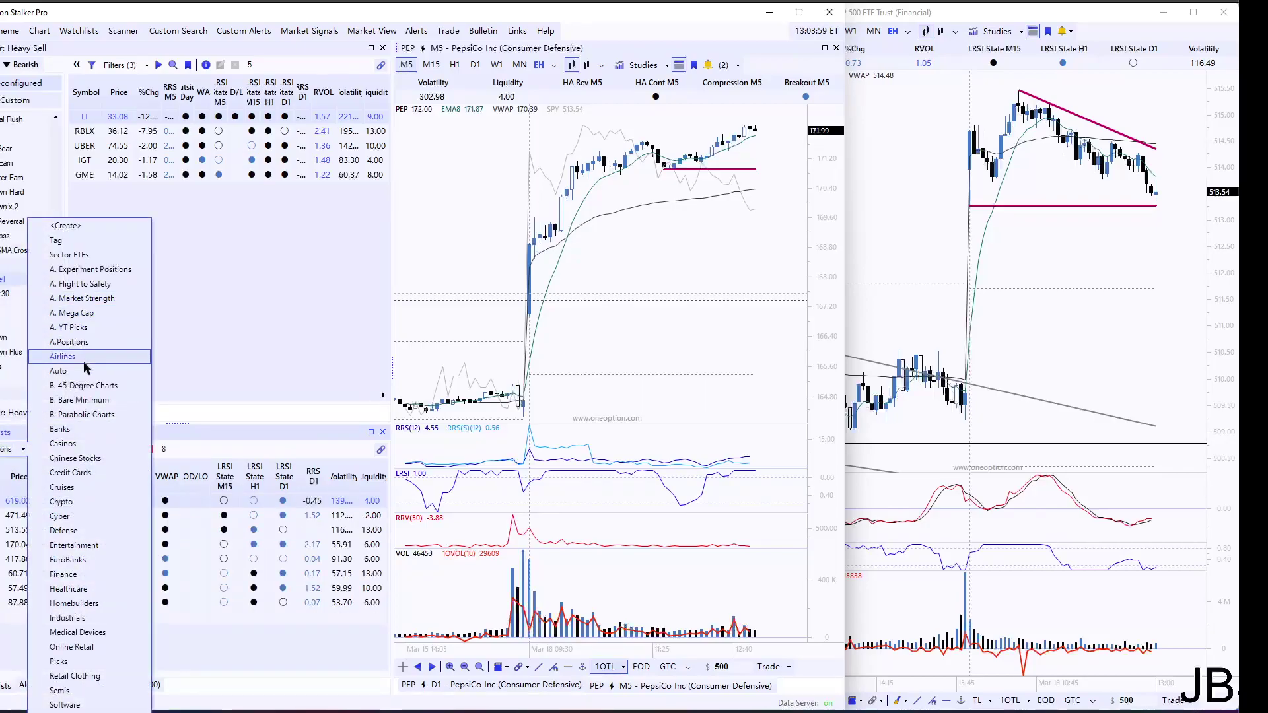
click(73, 328)
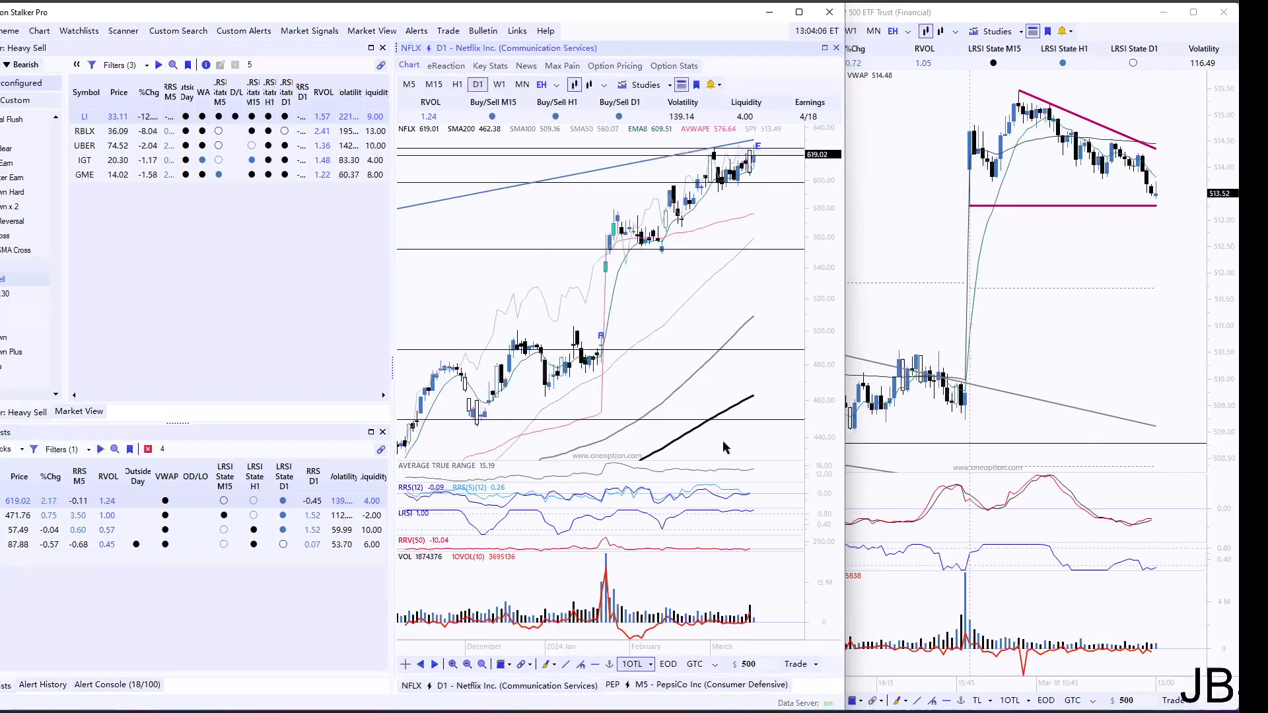
Examine NFLX on the five-minute, hourly (H1) and daily (D1) charts, focusing on the latest candles near the trendlines.
click(746, 686)
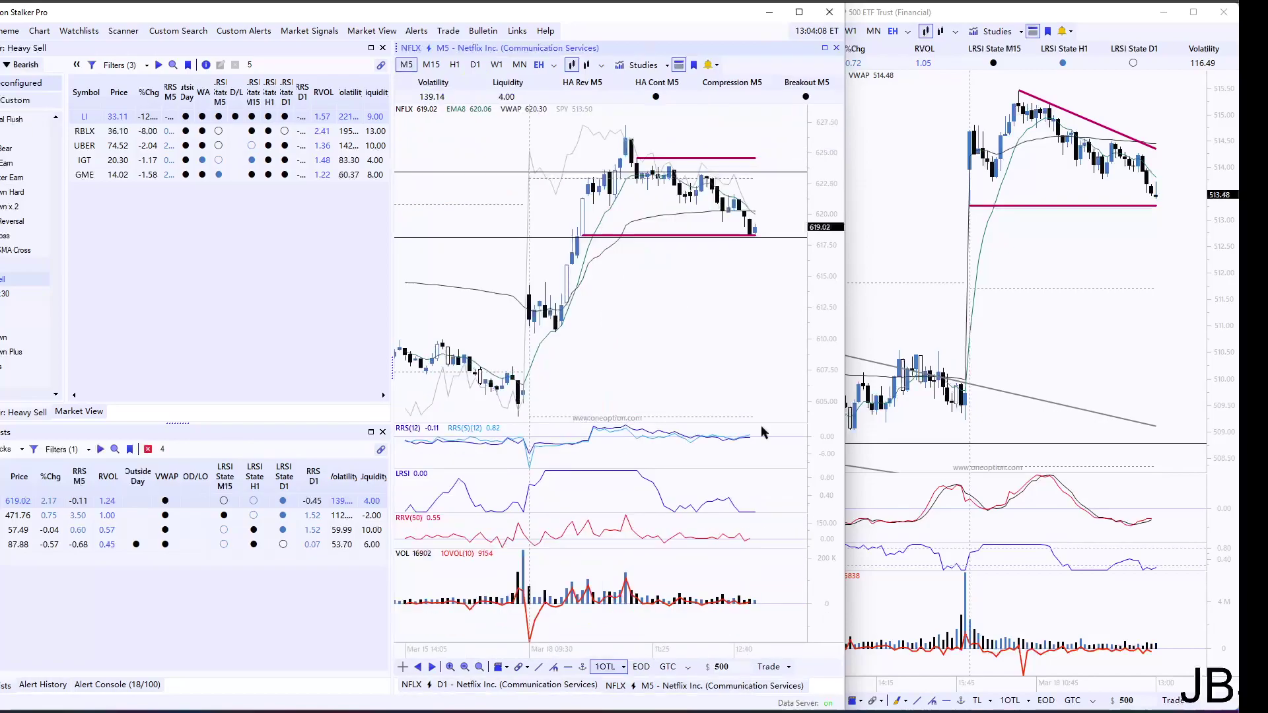
scroll(635, 188, down, 1)
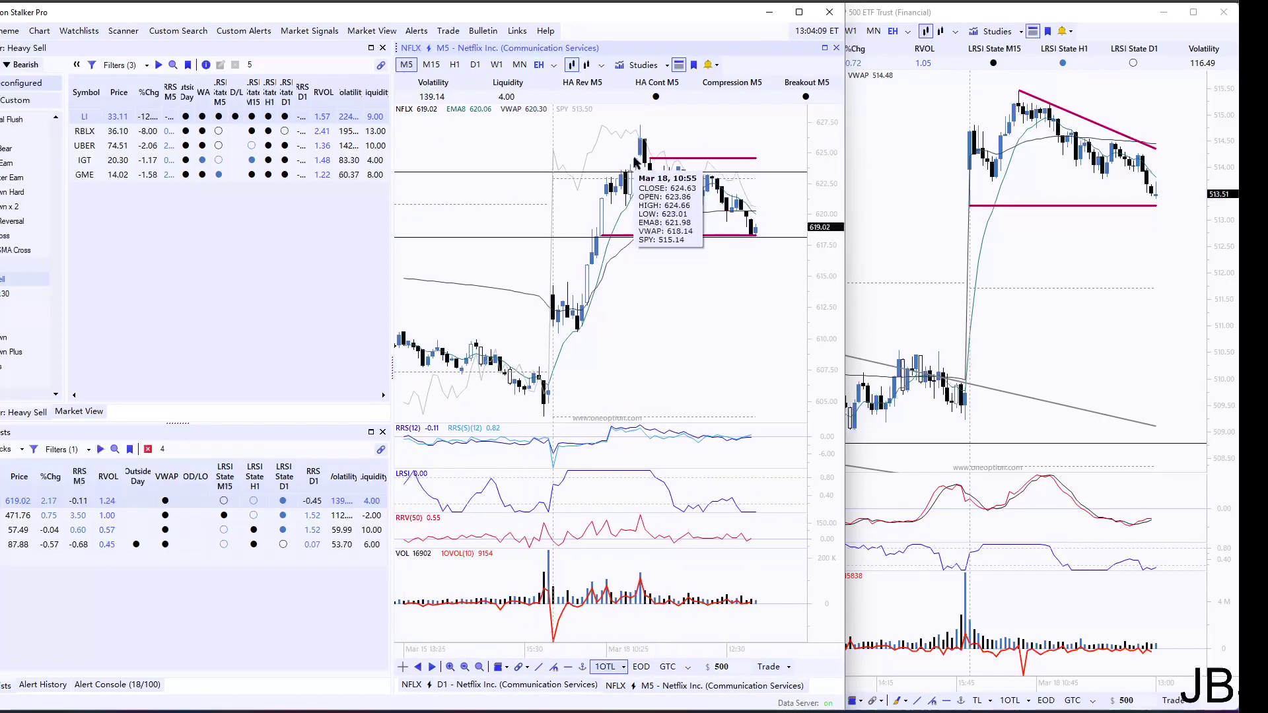
click(454, 64)
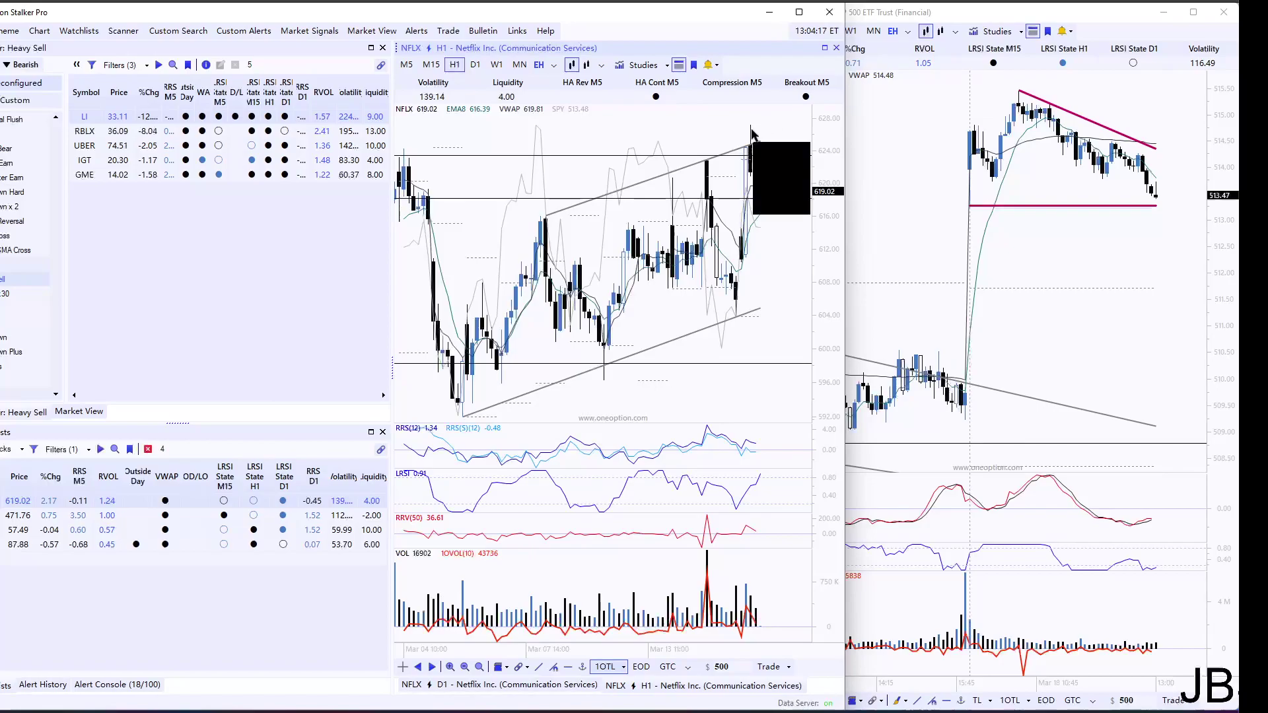
click(578, 687)
scroll(759, 169, up, 1)
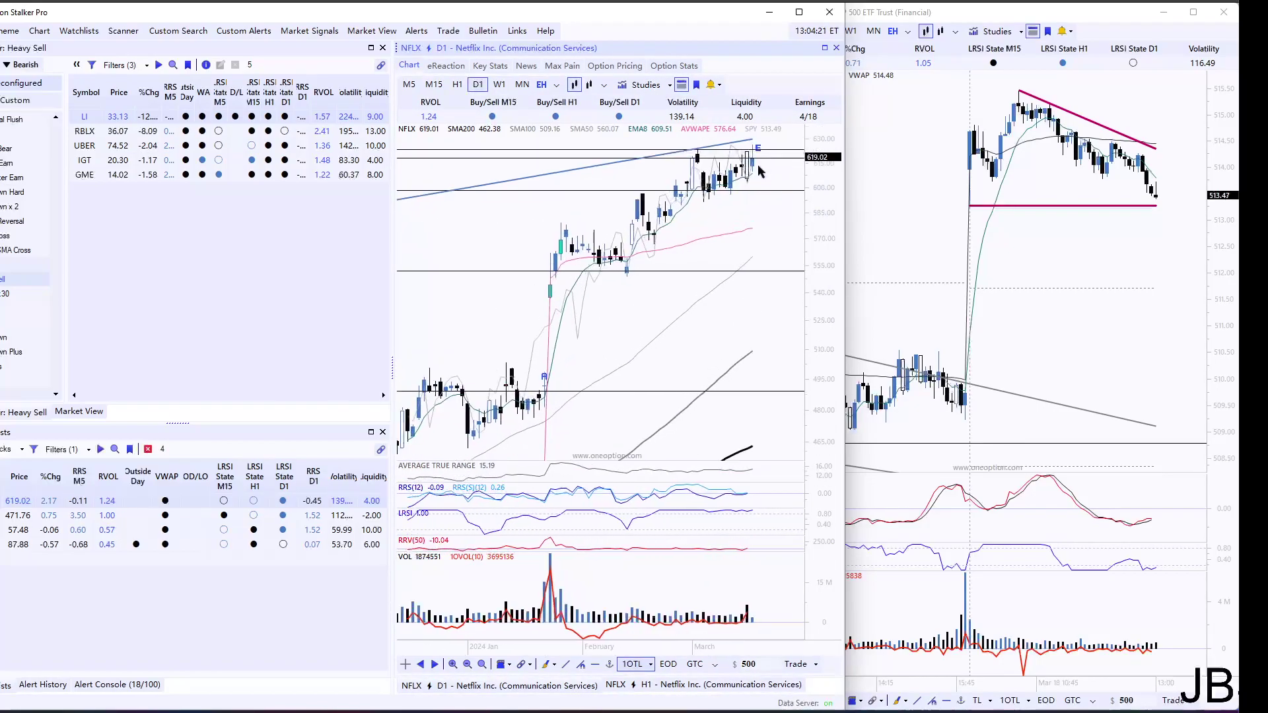
scroll(745, 188, up, 1)
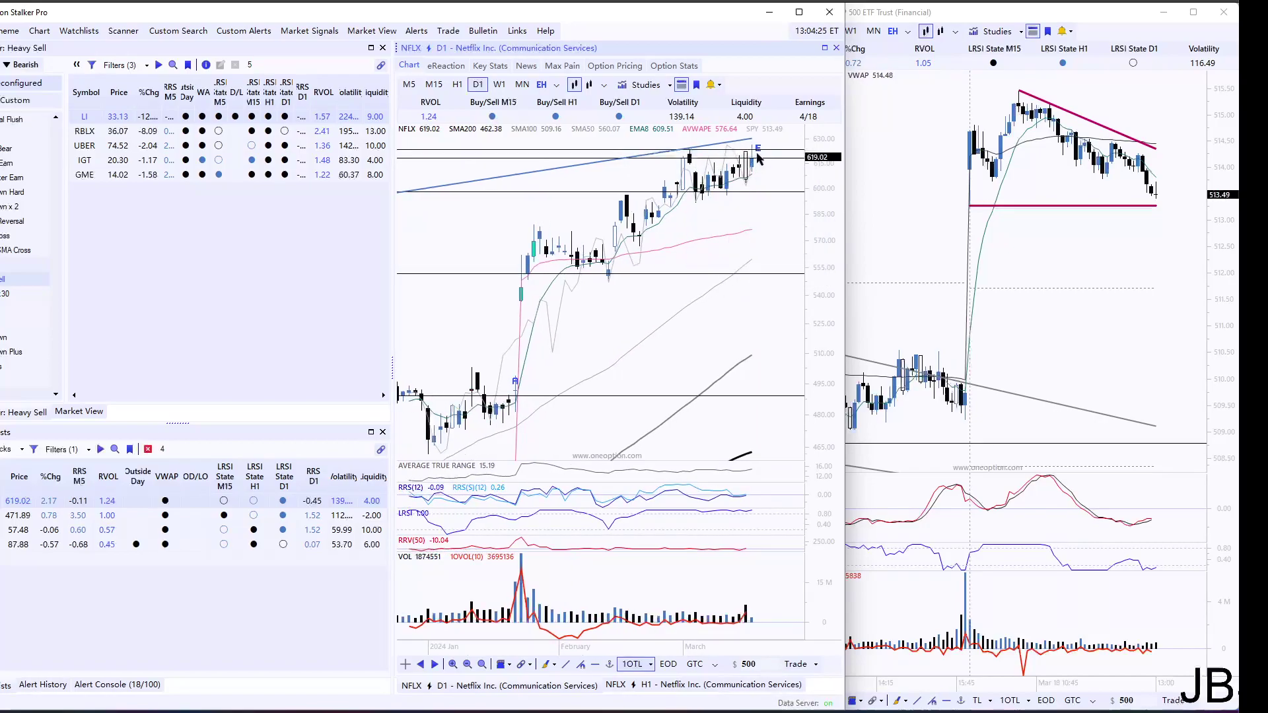
mouse_move(750, 177)
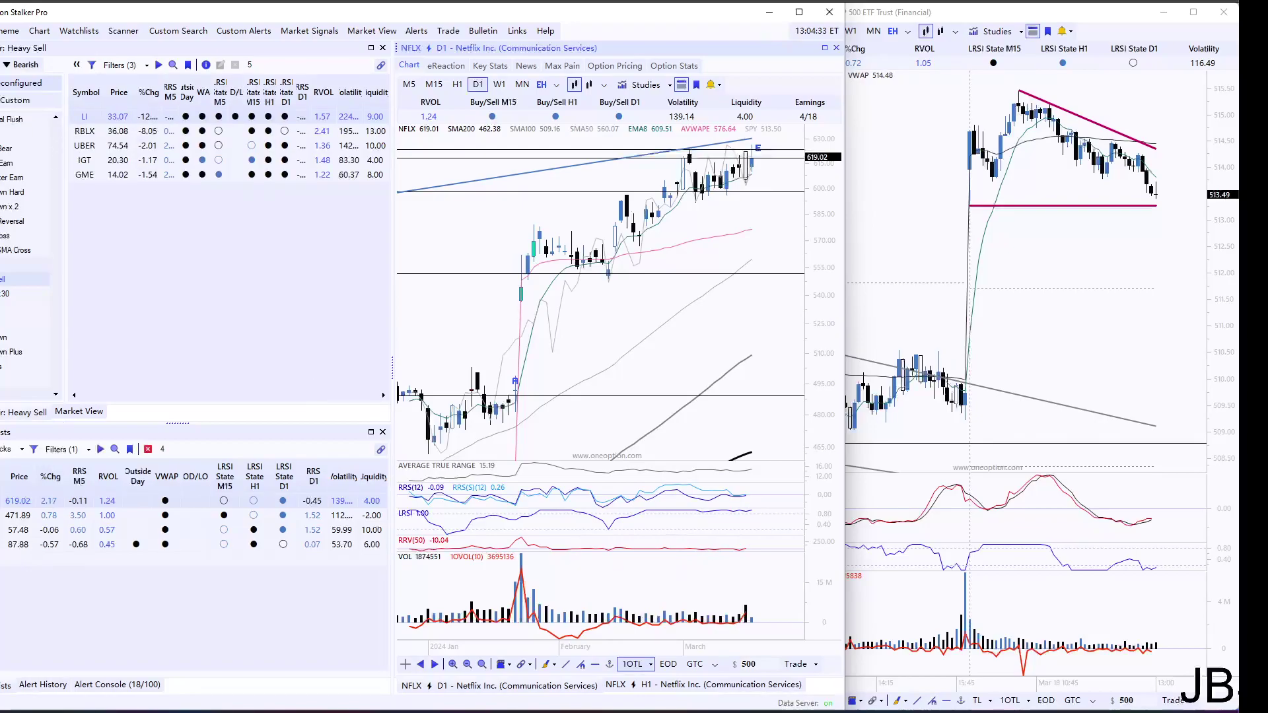
Load LIN from the watchlist and review its daily (D1) chart from mid-January through March 18.
click(241, 515)
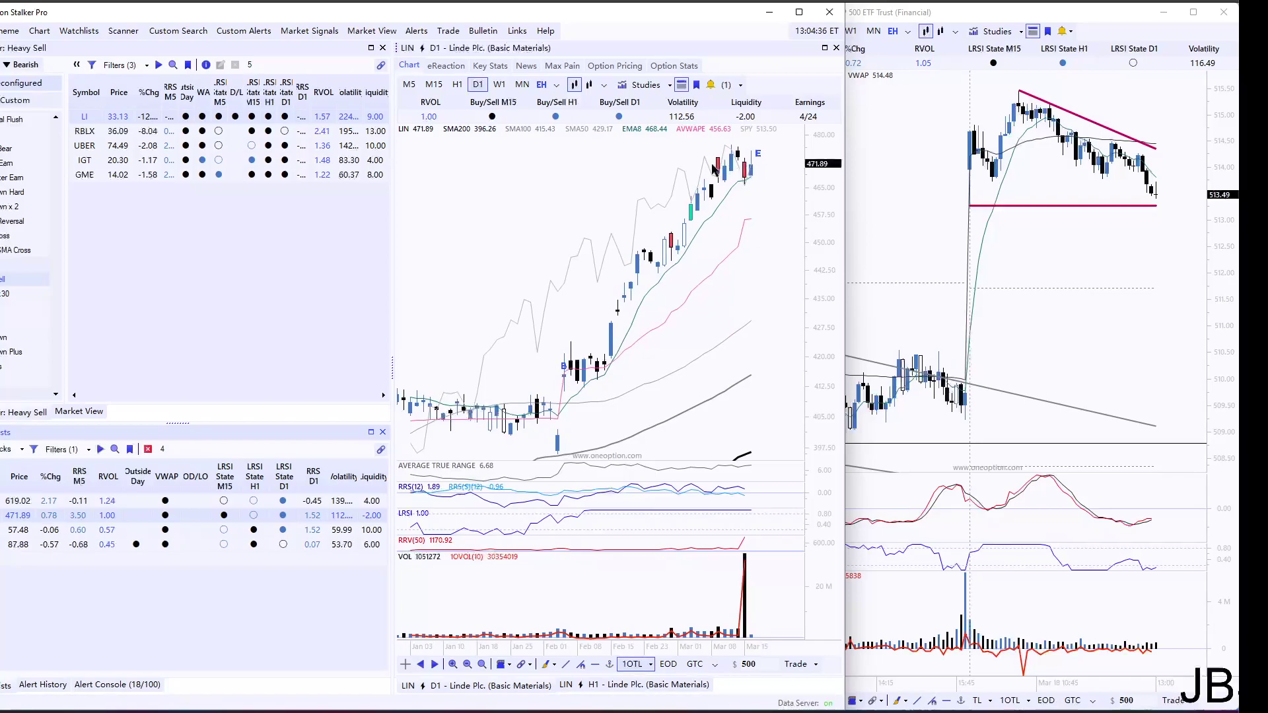
scroll(761, 168, up, 5)
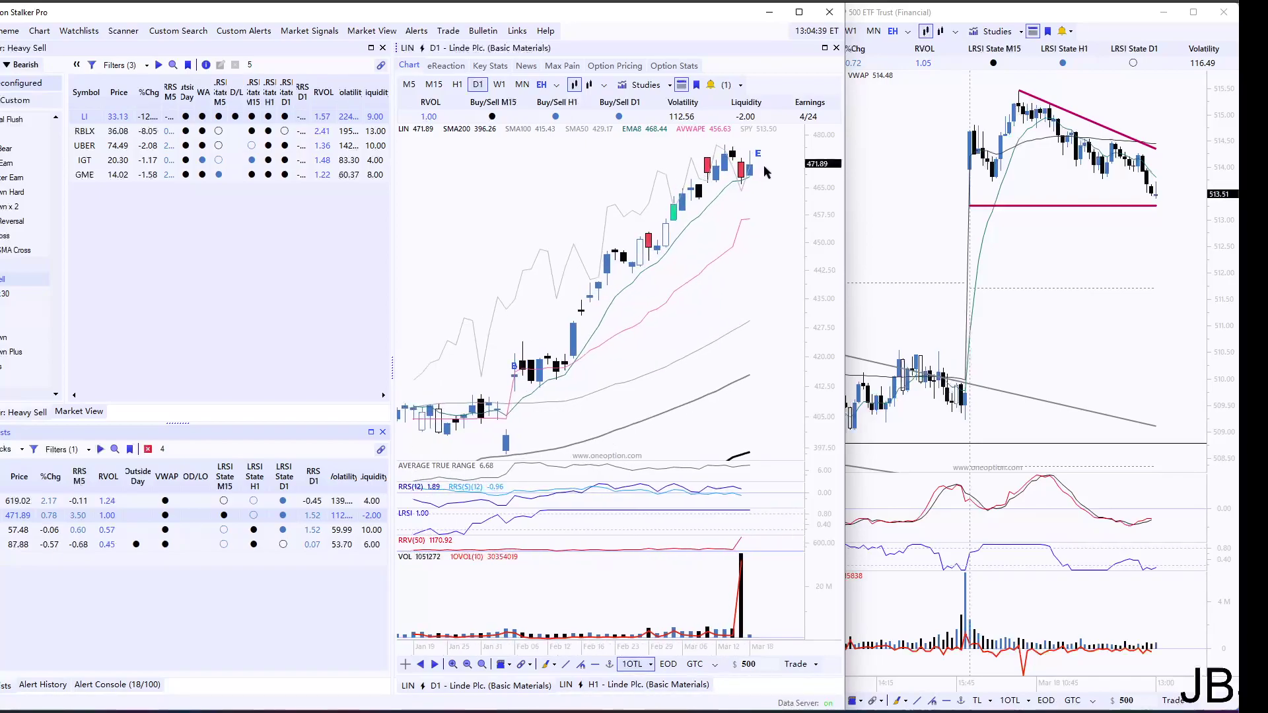
mouse_move(725, 147)
Check WFC, and review MS on its hourly (H1), five-minute and daily (D1) charts against the horizontal levels.
click(19, 530)
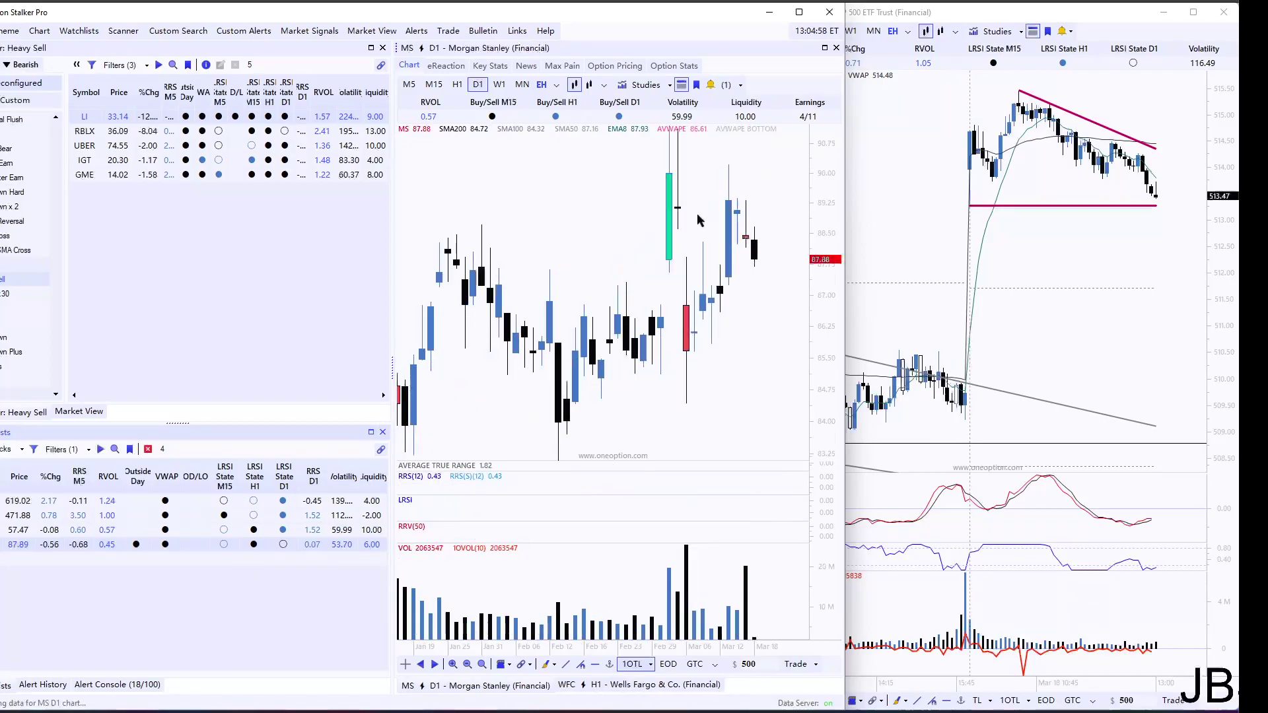
click(591, 683)
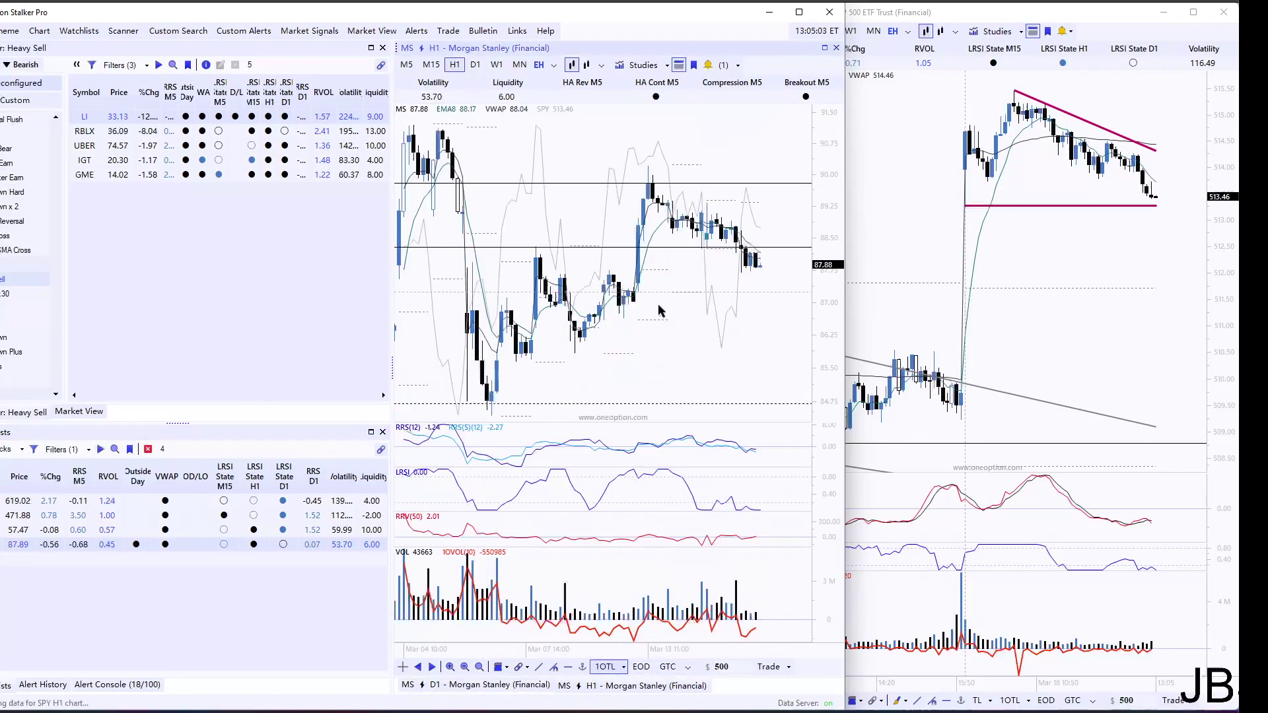
click(407, 64)
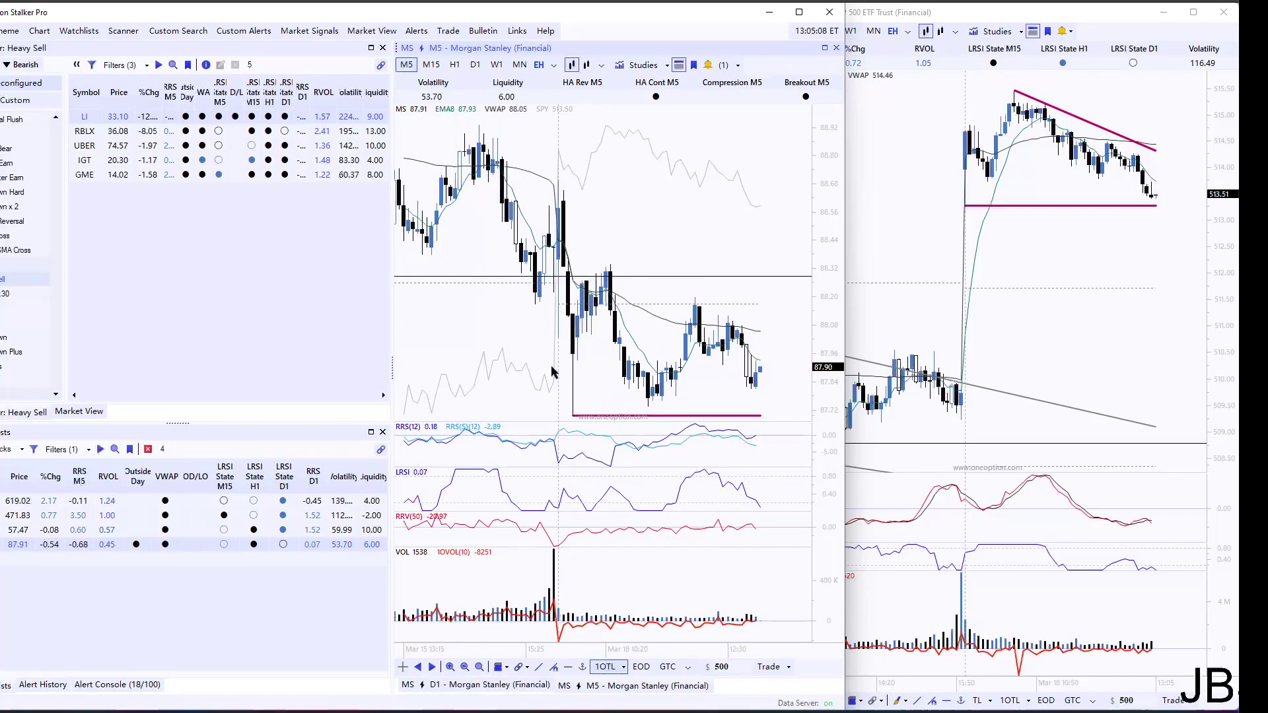
click(521, 686)
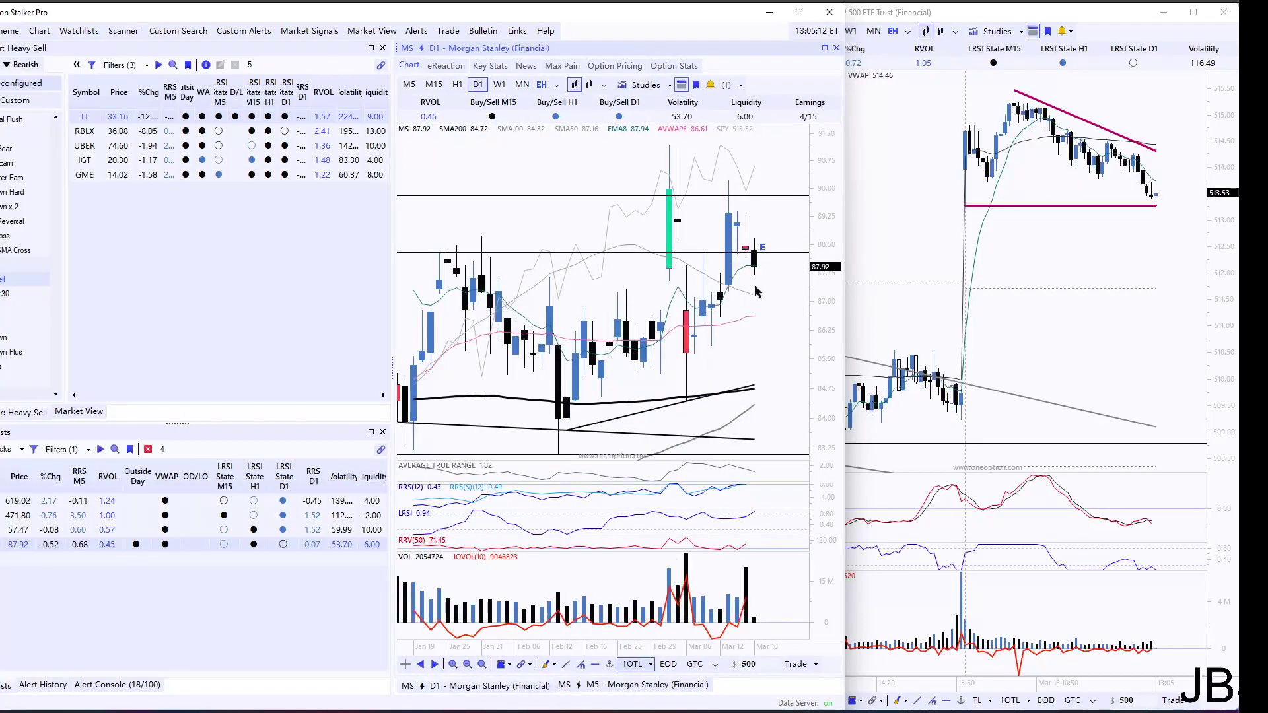
mouse_move(762, 249)
scroll(638, 388, down, 1)
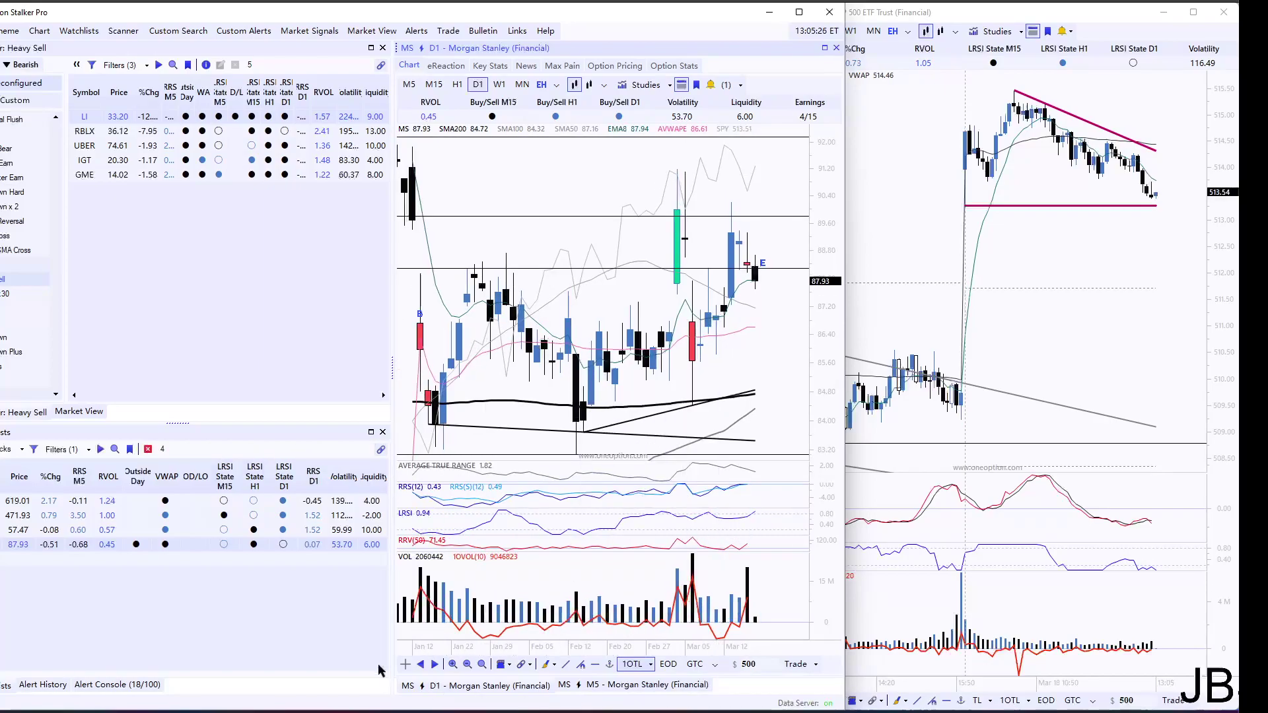
Load PEP on the daily and five-minute charts and add it to the A. YT Picks watchlist.
text(P)
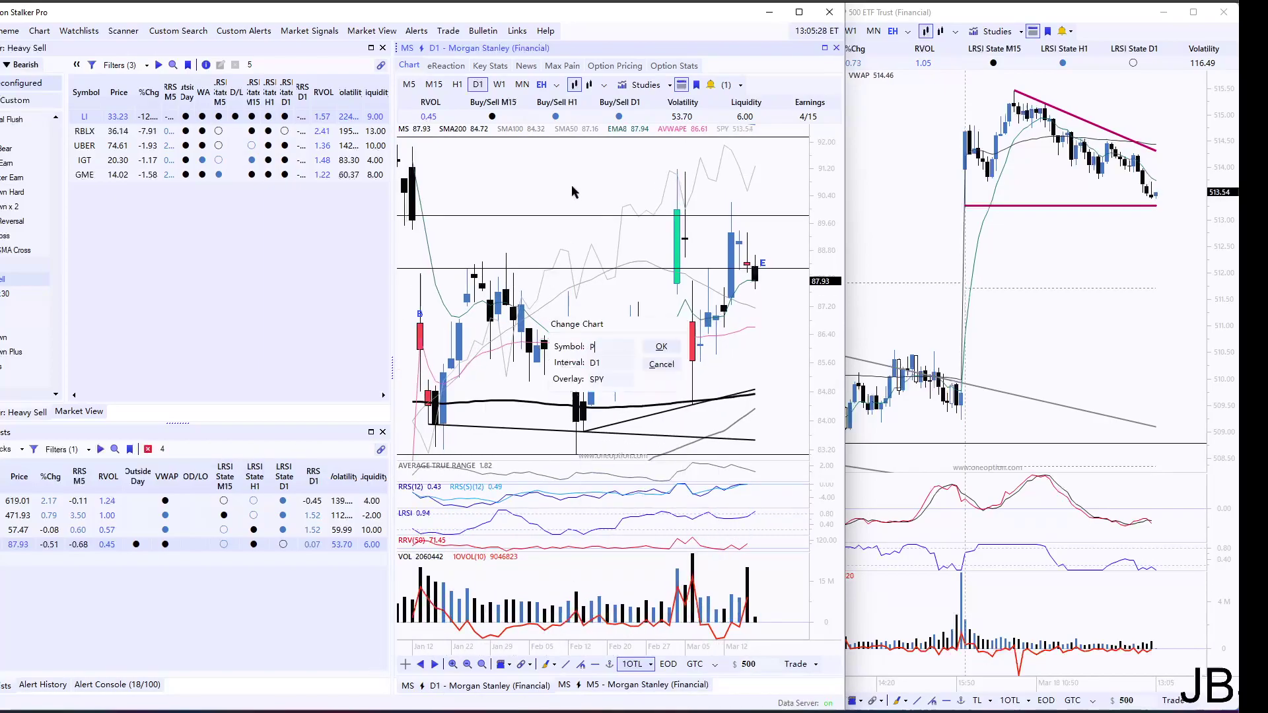
text(EP)
key(Return)
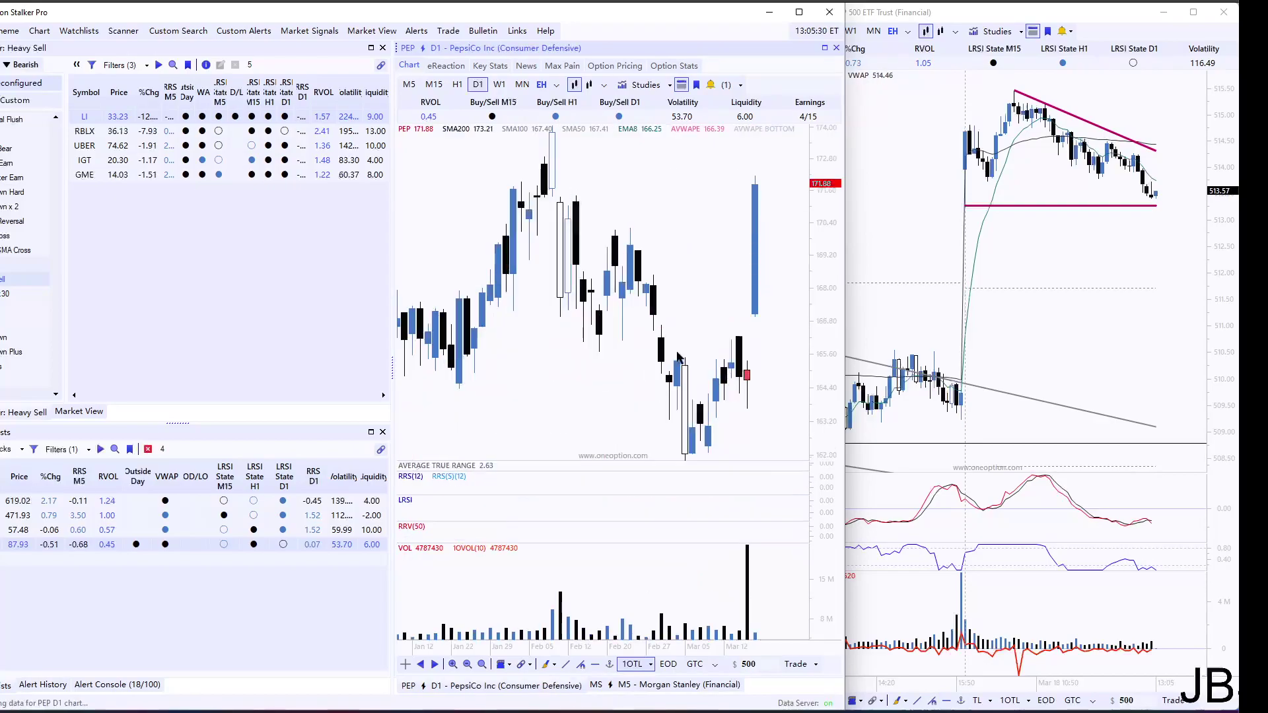
click(632, 686)
right_click(692, 258)
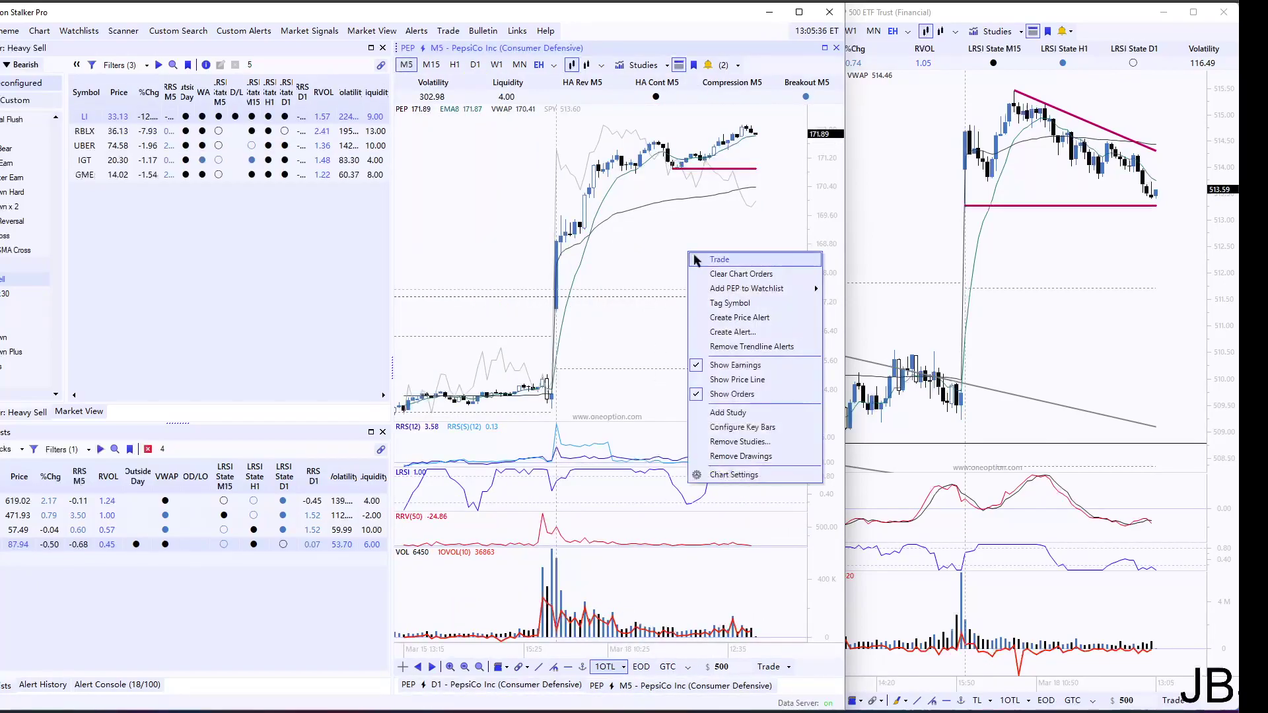
mouse_move(752, 291)
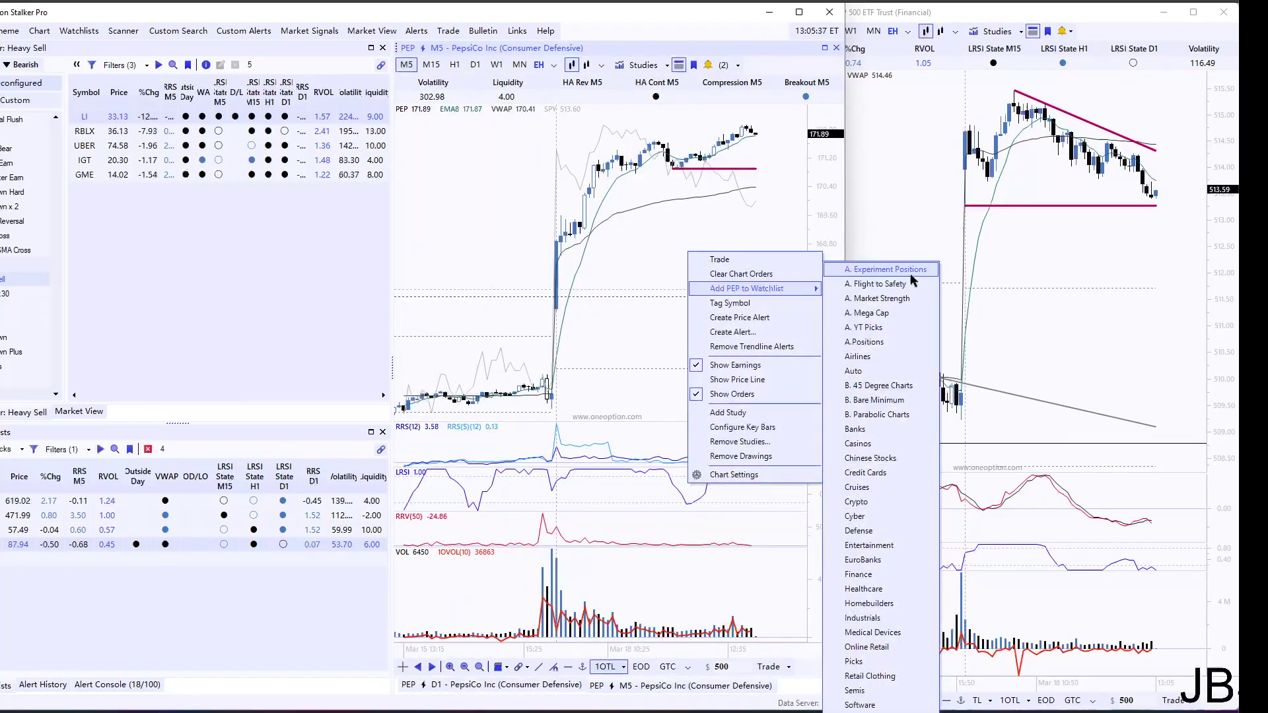
click(890, 326)
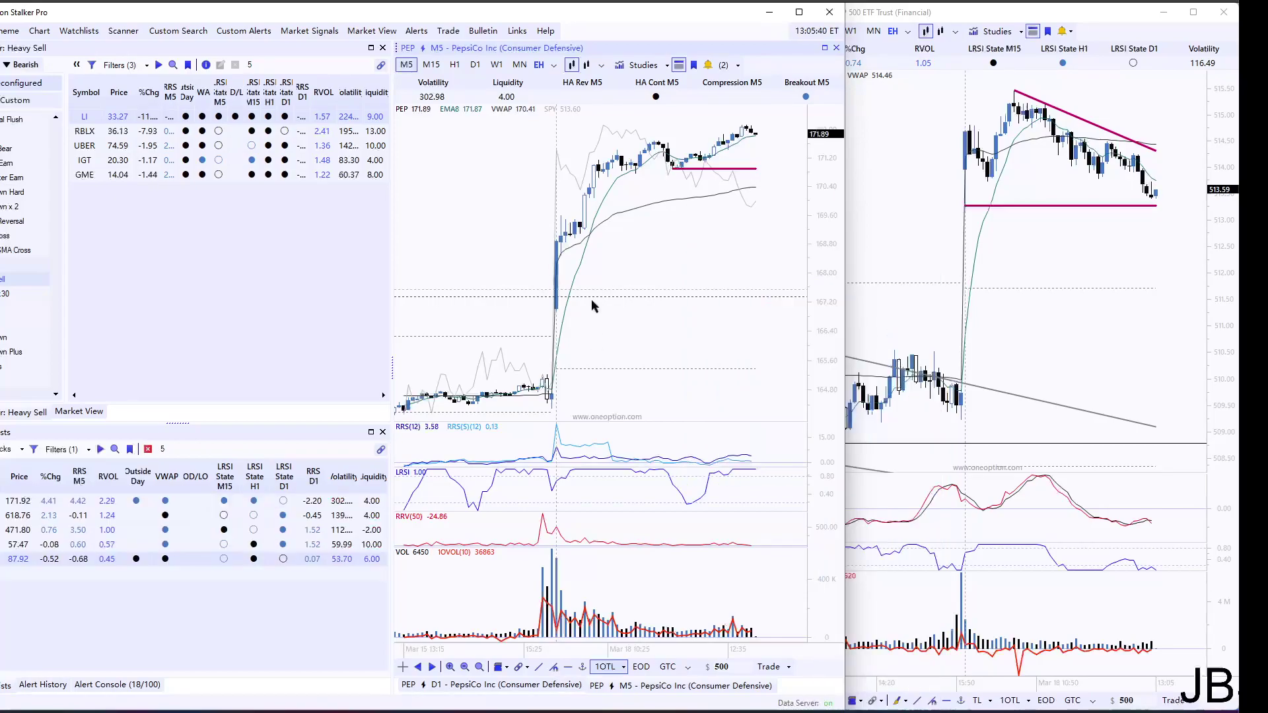